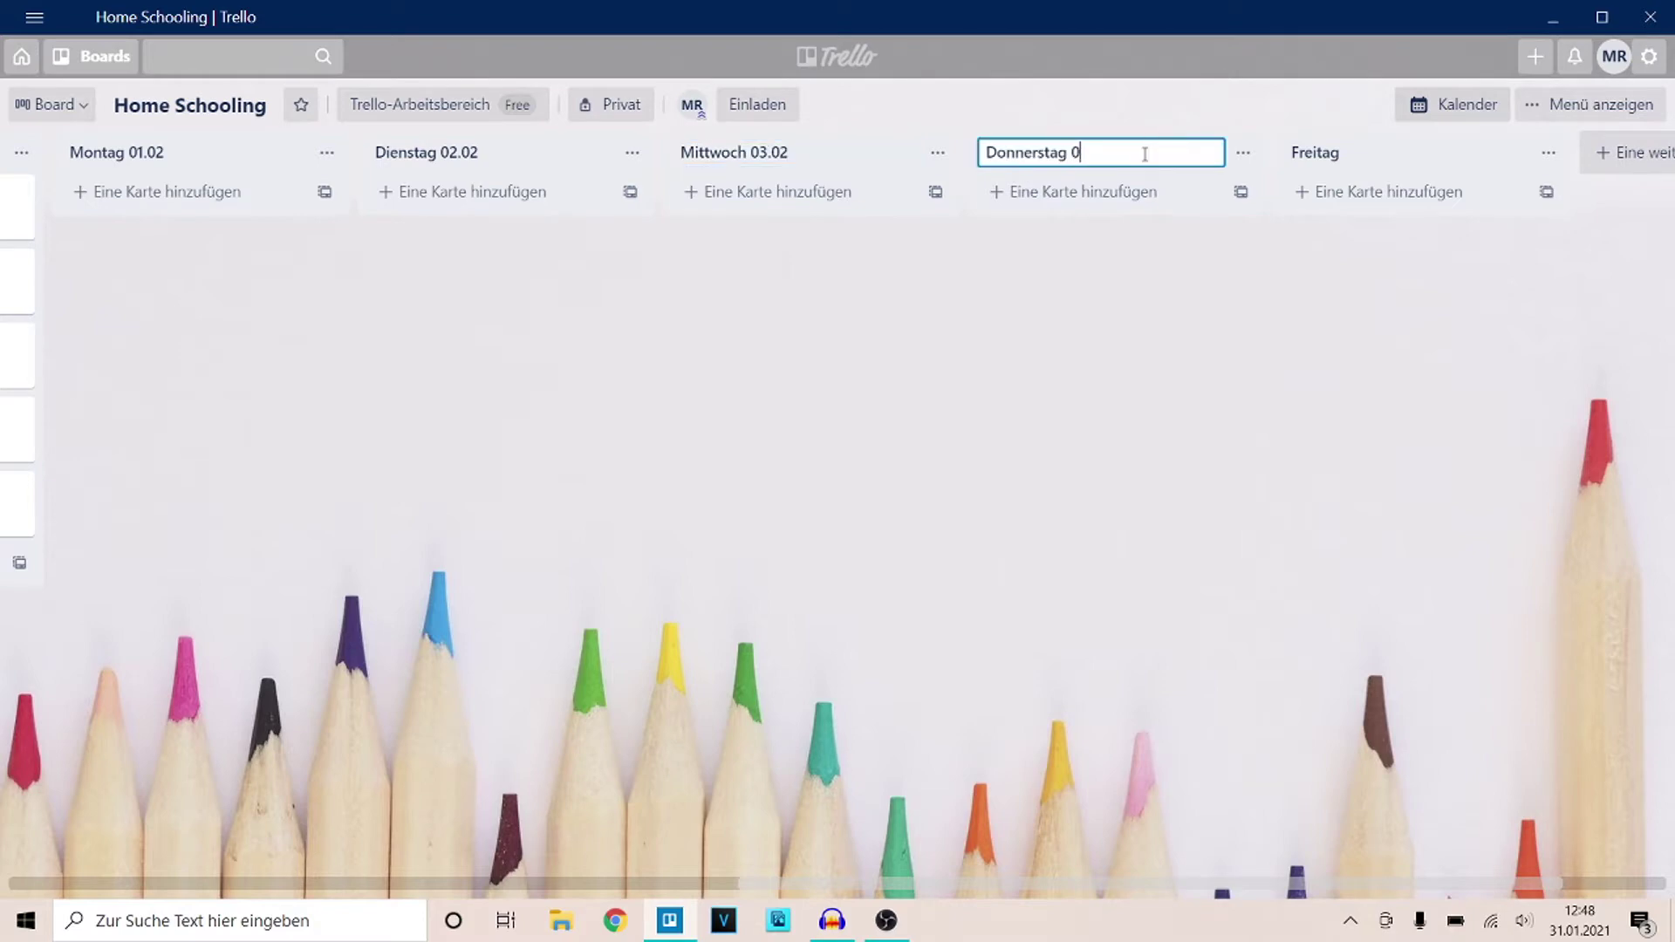
- Rename the Freitag list as 05.02
left_click(1361, 155)
type("05.02")
key("Return")
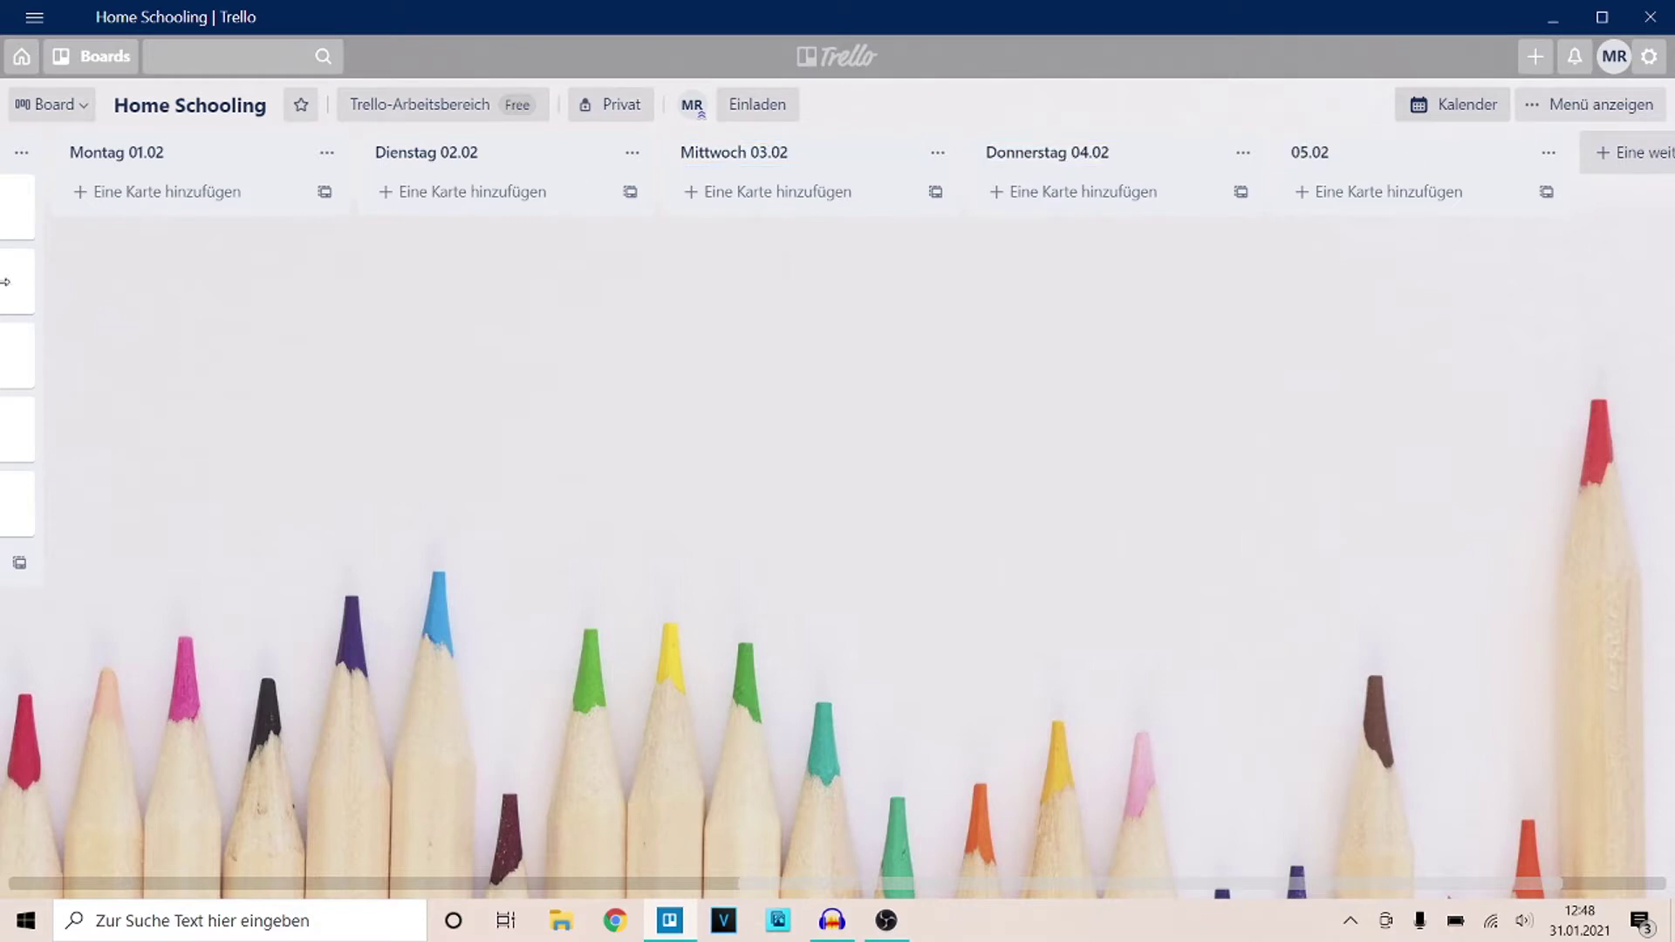
- Add the cards Deutsch, Mathe, Englisch, HSU, Kunst and Musik to the Montag 01.02 list
left_click(164, 194)
type("Deutsch")
key("Return")
type("Mathe")
key("Return")
type("Englisch")
key("Return")
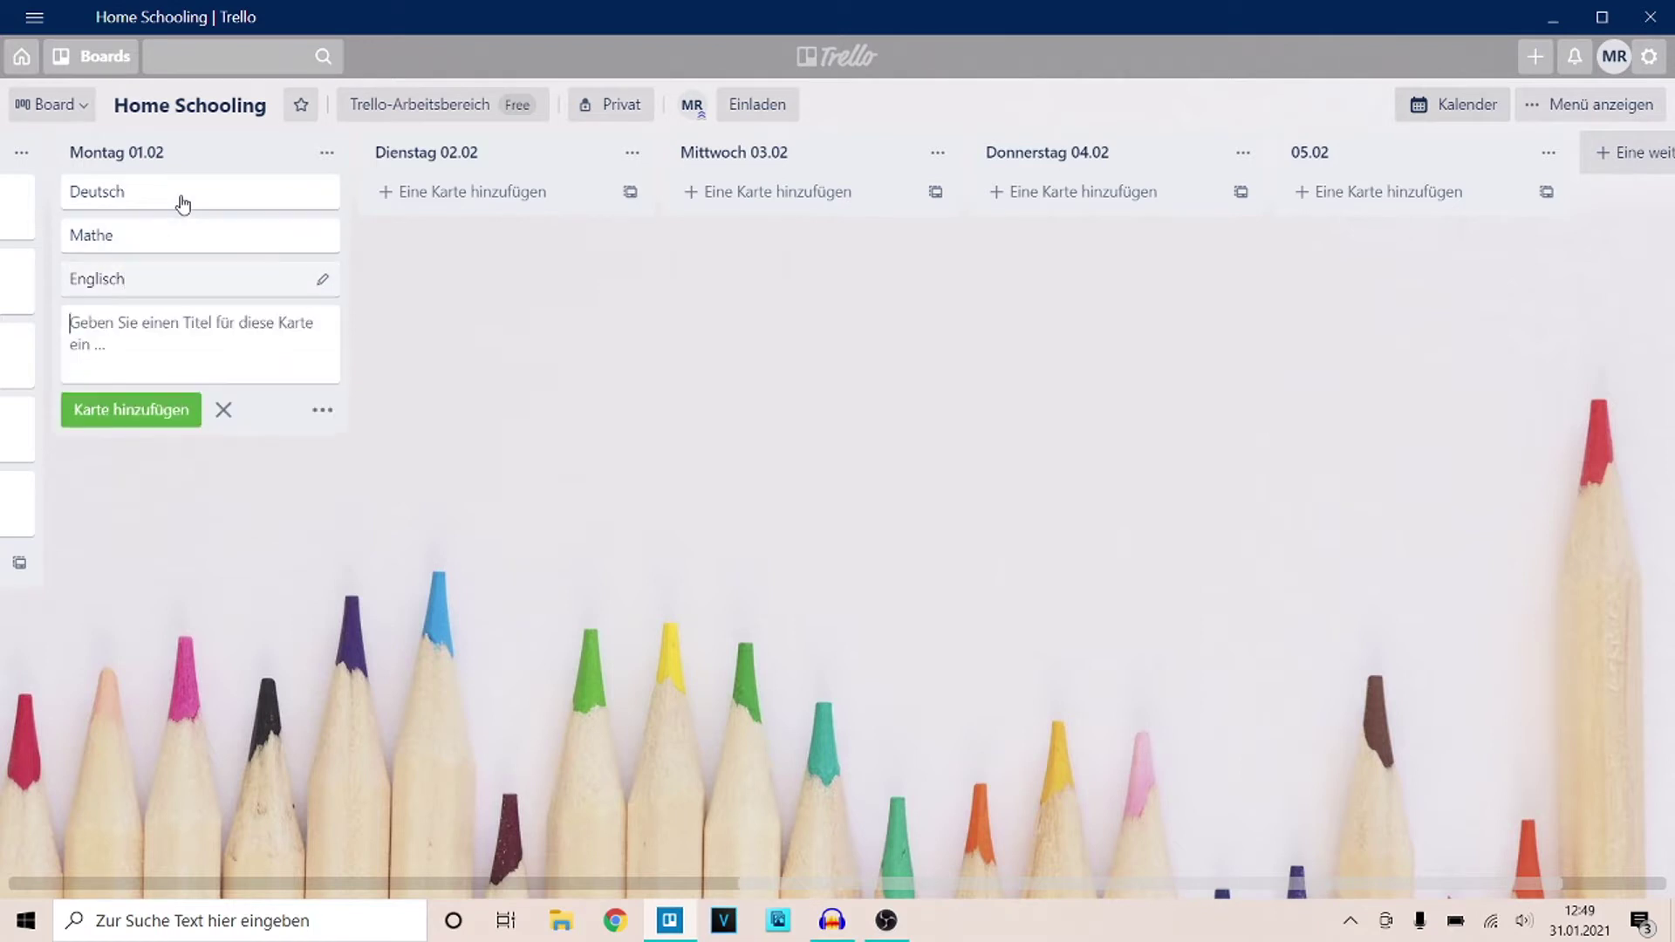
type("HSU")
key("Return")
type("Kunst")
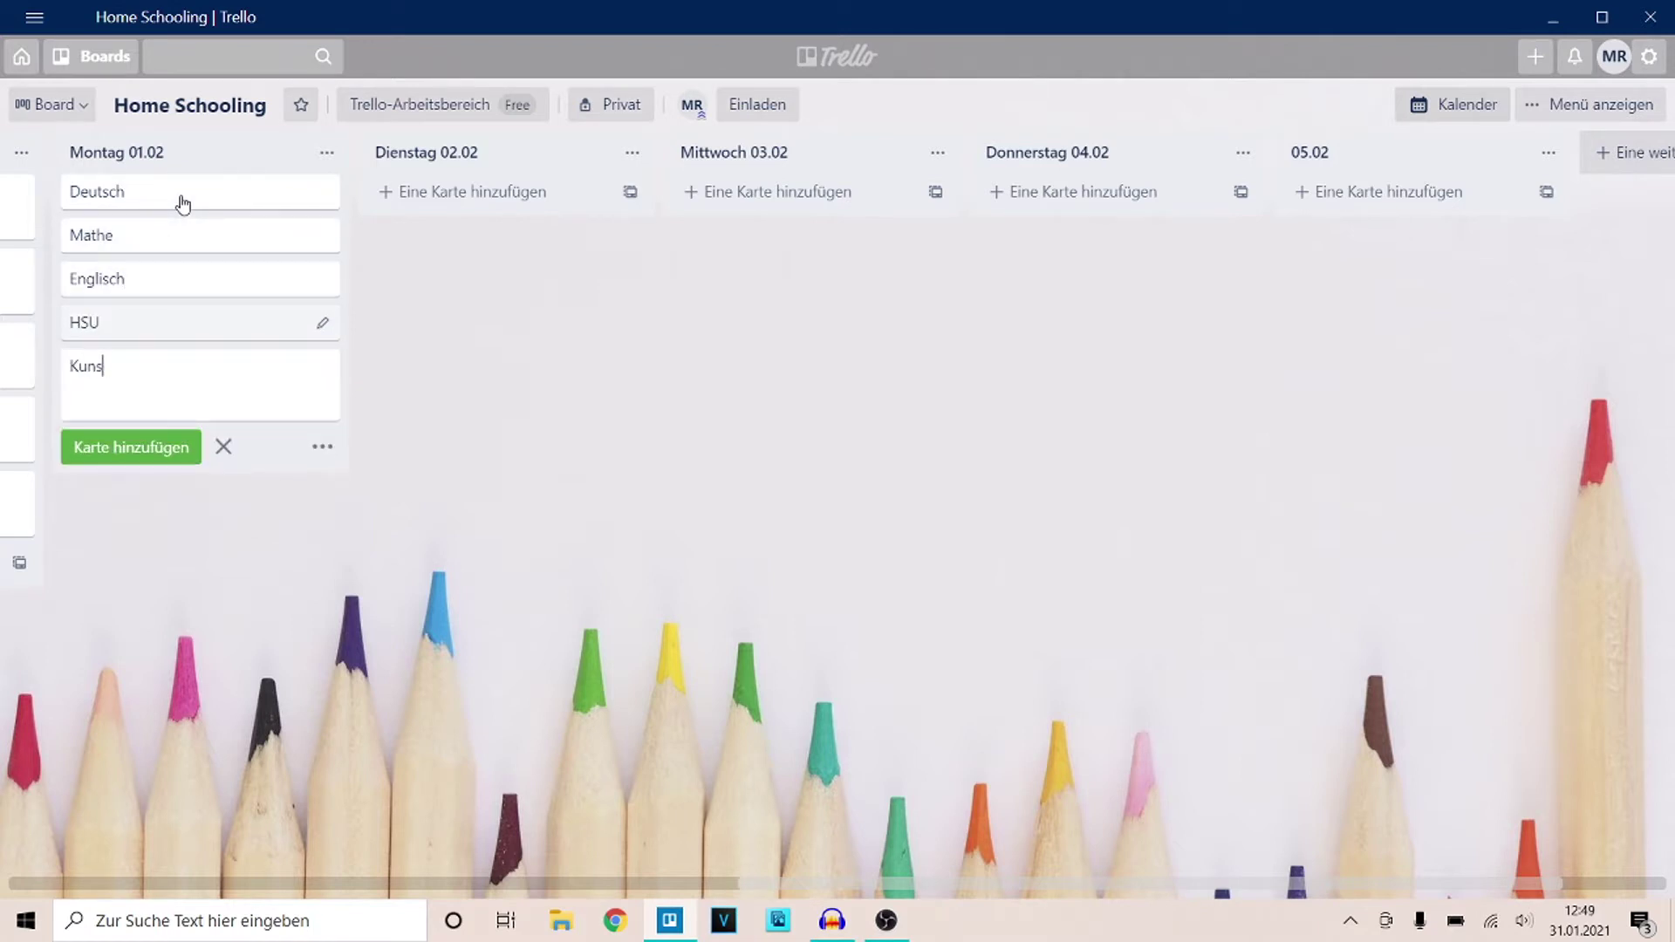
key("Return")
type("Musik")
key("Return")
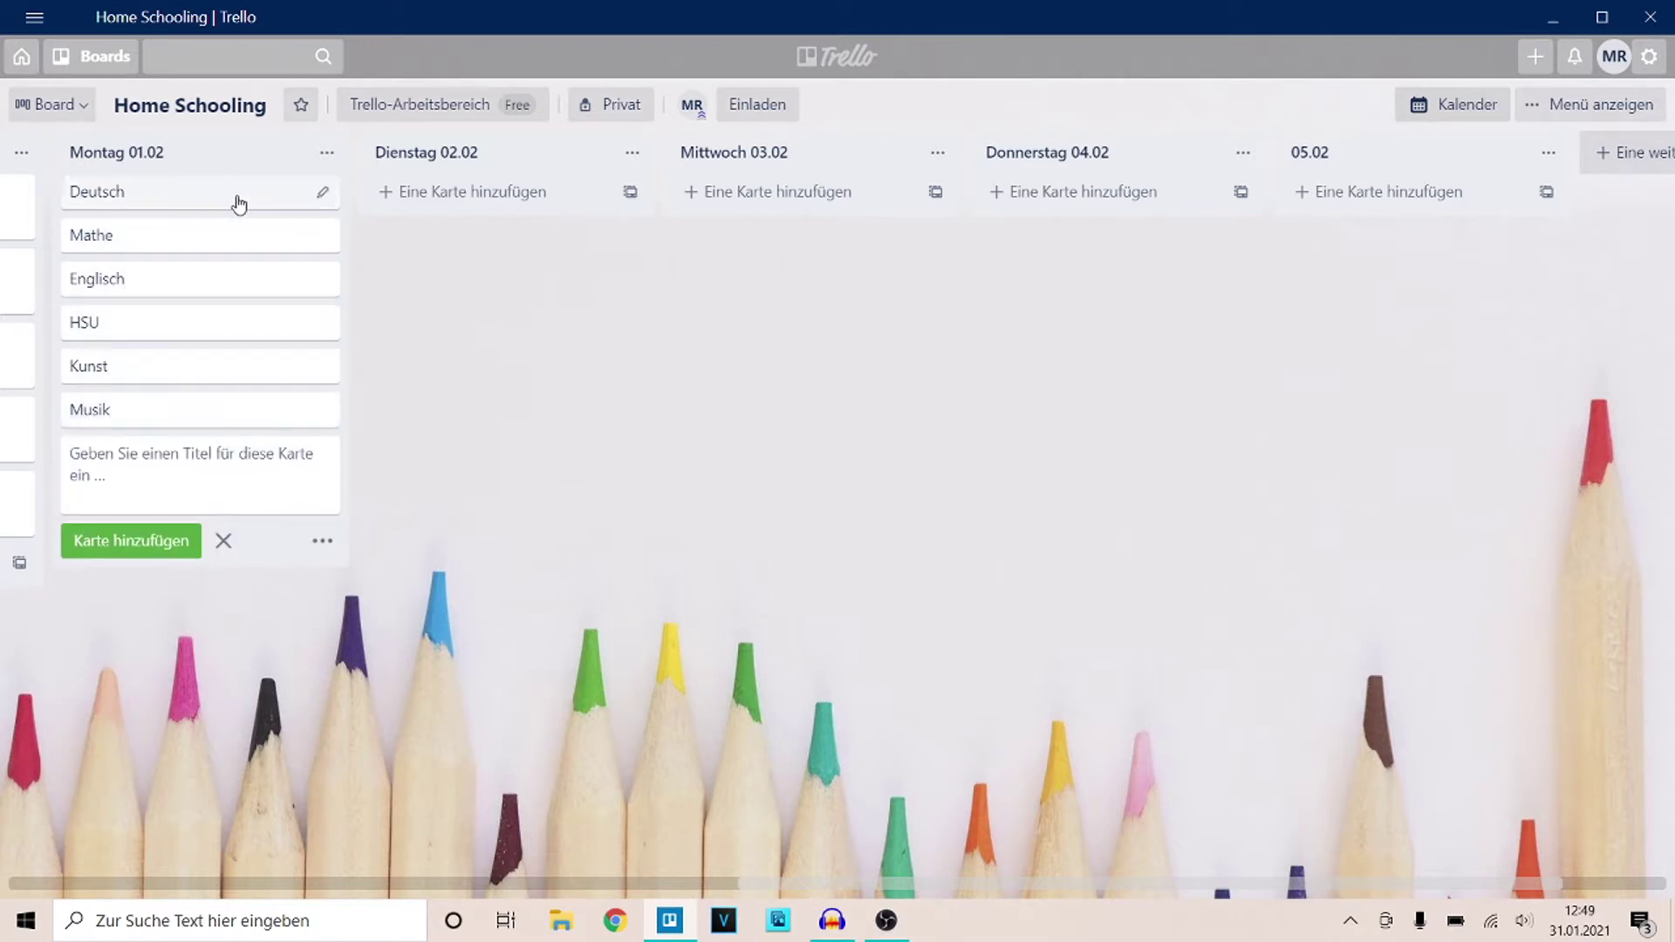
- Fill the Dienstag 02.02 list with cards for Deutsch, Mathe, Englisch, HSU, Kunst and Musik
left_click(384, 209)
type("Deutsch")
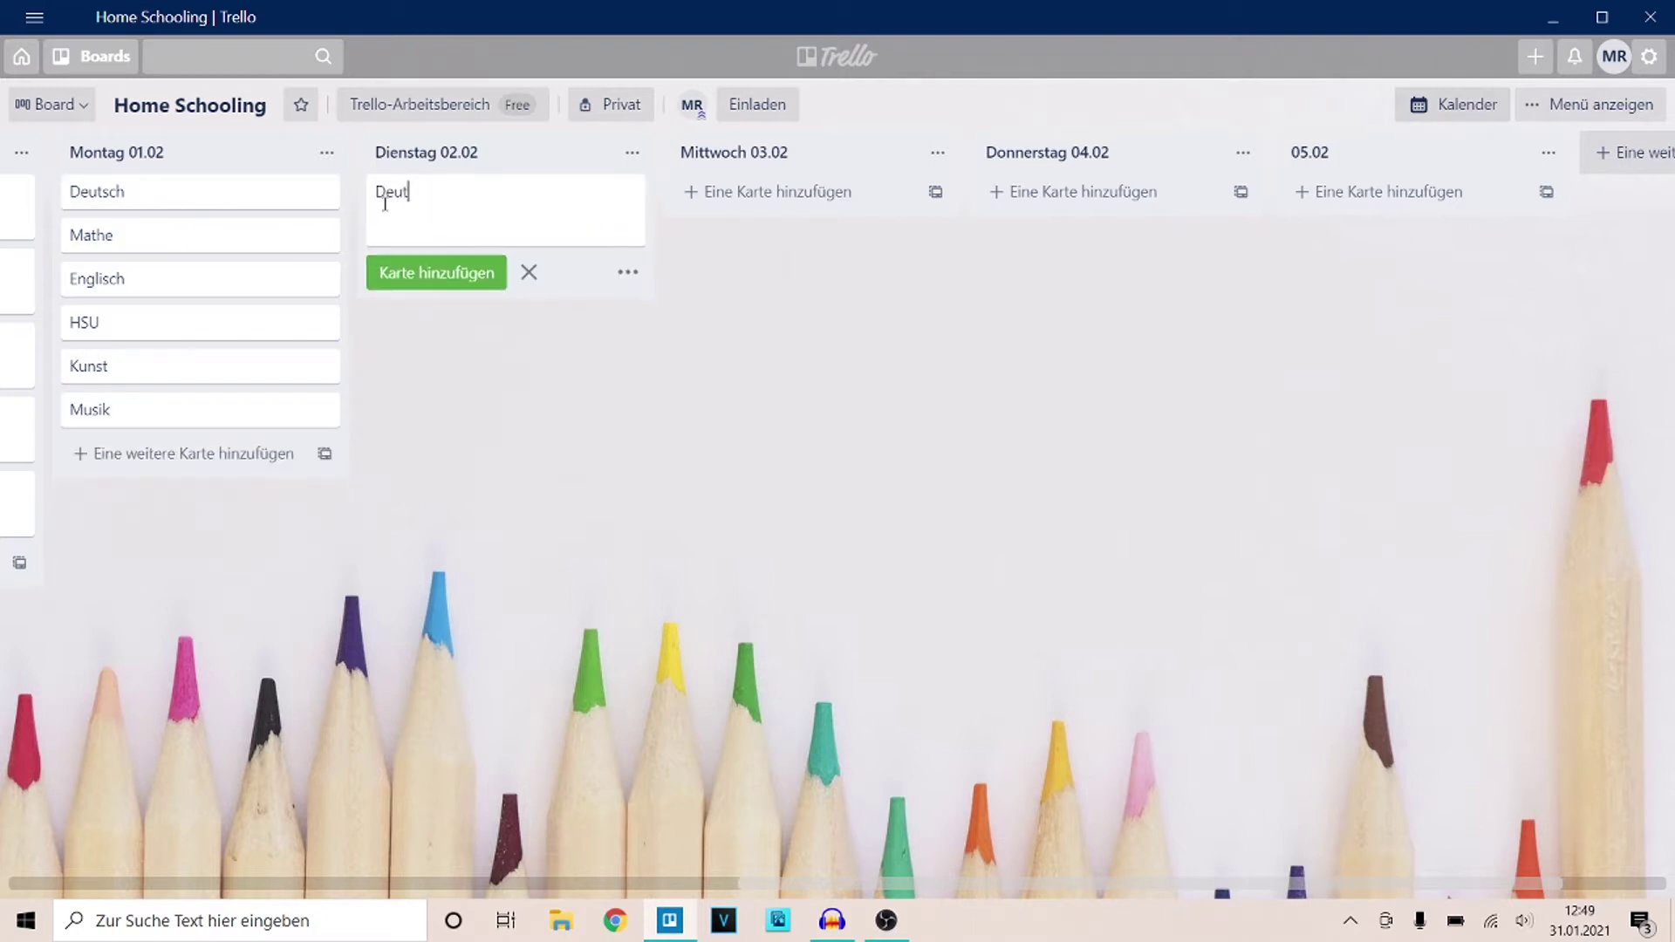
key("Return")
type("Mathe")
key("Return")
type("Englisch")
key("Return")
type("HSU")
key("Return")
type("Kunst")
key("Return")
type("Musik")
key("Return")
- Create the cards Deutsch, Mathe, Englisch, HSU, Kunst and Musik in the Mittwoch 03.02 list
left_click(768, 193)
type("Deutsch")
key("Return")
type("Mathe")
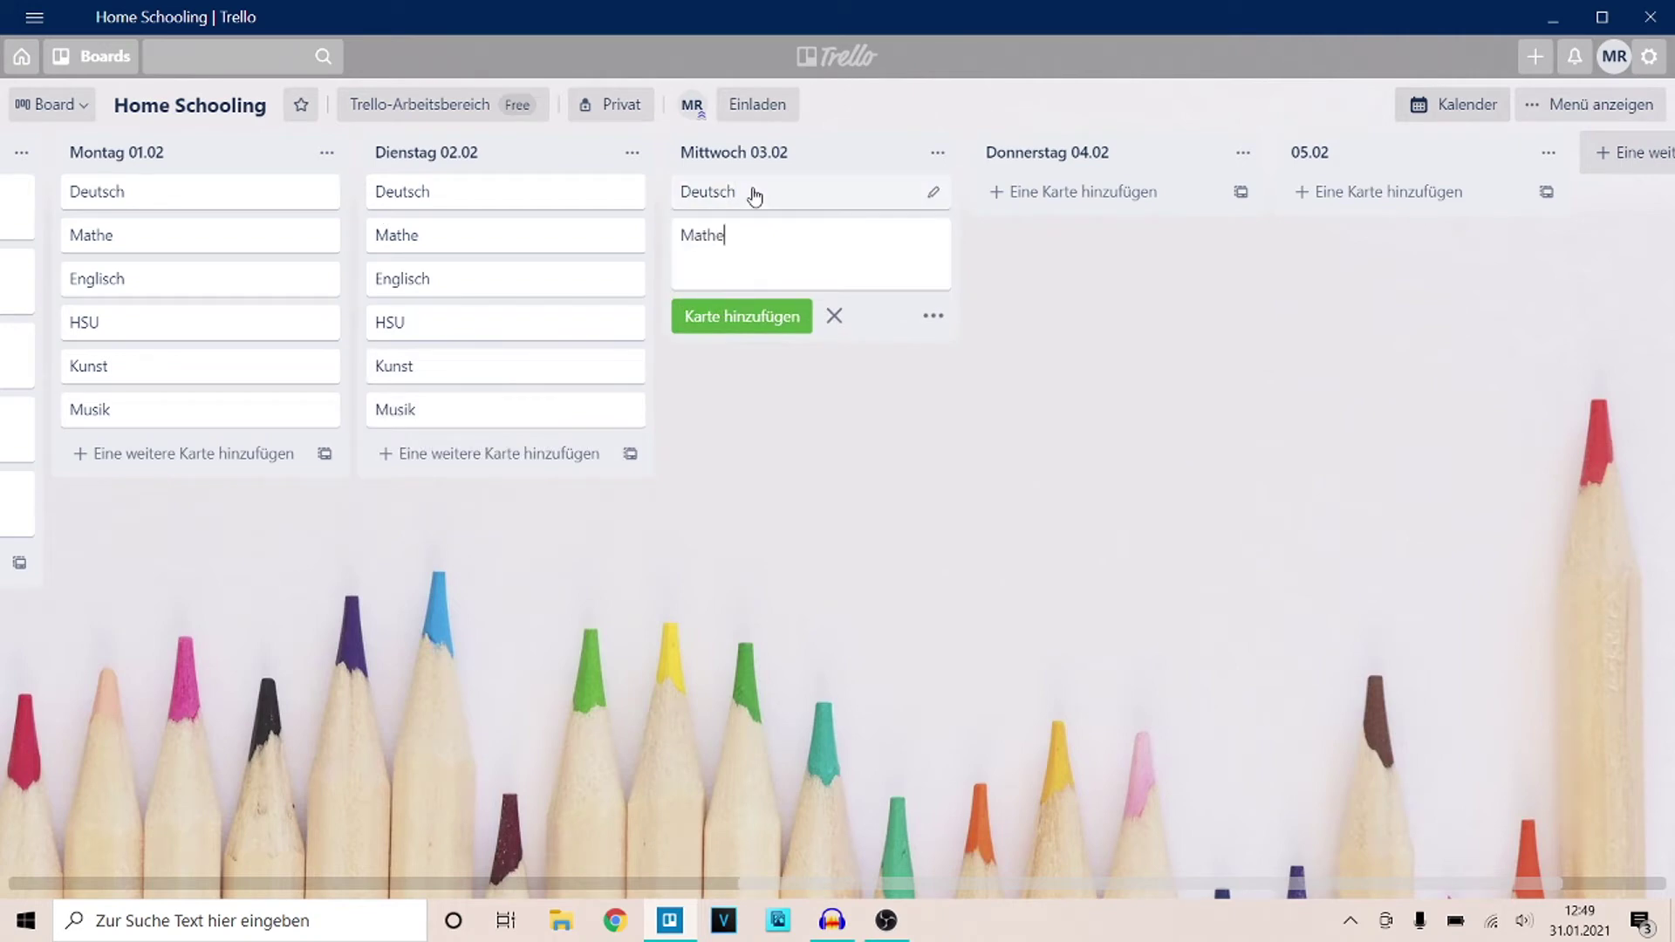
key("Return")
type("Englisch")
key("Return")
type("HSU")
key("Return")
type("Kunst")
key("Return")
type("Musik")
key("Return")
- Add the subject cards Deutsch, Mathe, Englisch, HSU, Kunst and Musik to the Donnerstag 04.02 list
left_click(1076, 192)
type("Deutsch Mathe Englisch HSU")
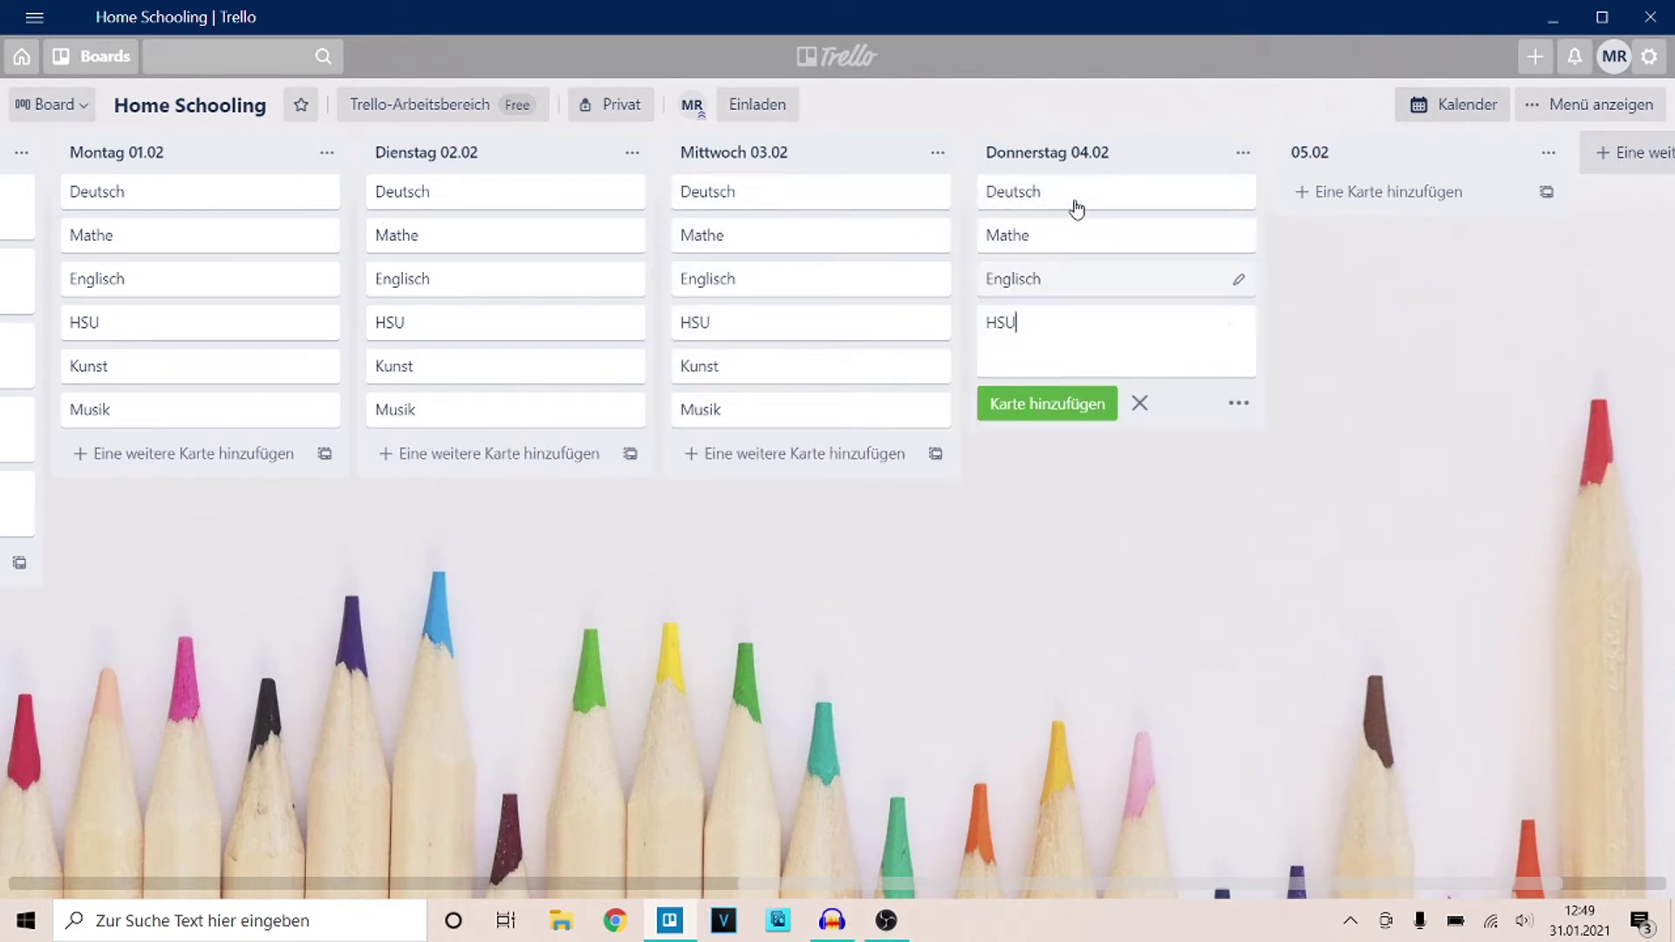
key("Return")
type("Kunst")
key("Return")
type("Musik")
key("Return")
- Add the cards Deutsch, Mathe, Englisch, HSU, Kunst and Musik to the 05.02 list
left_click(1322, 202)
type("Deutsch Mathe Englisch HSU Kunst Musik")
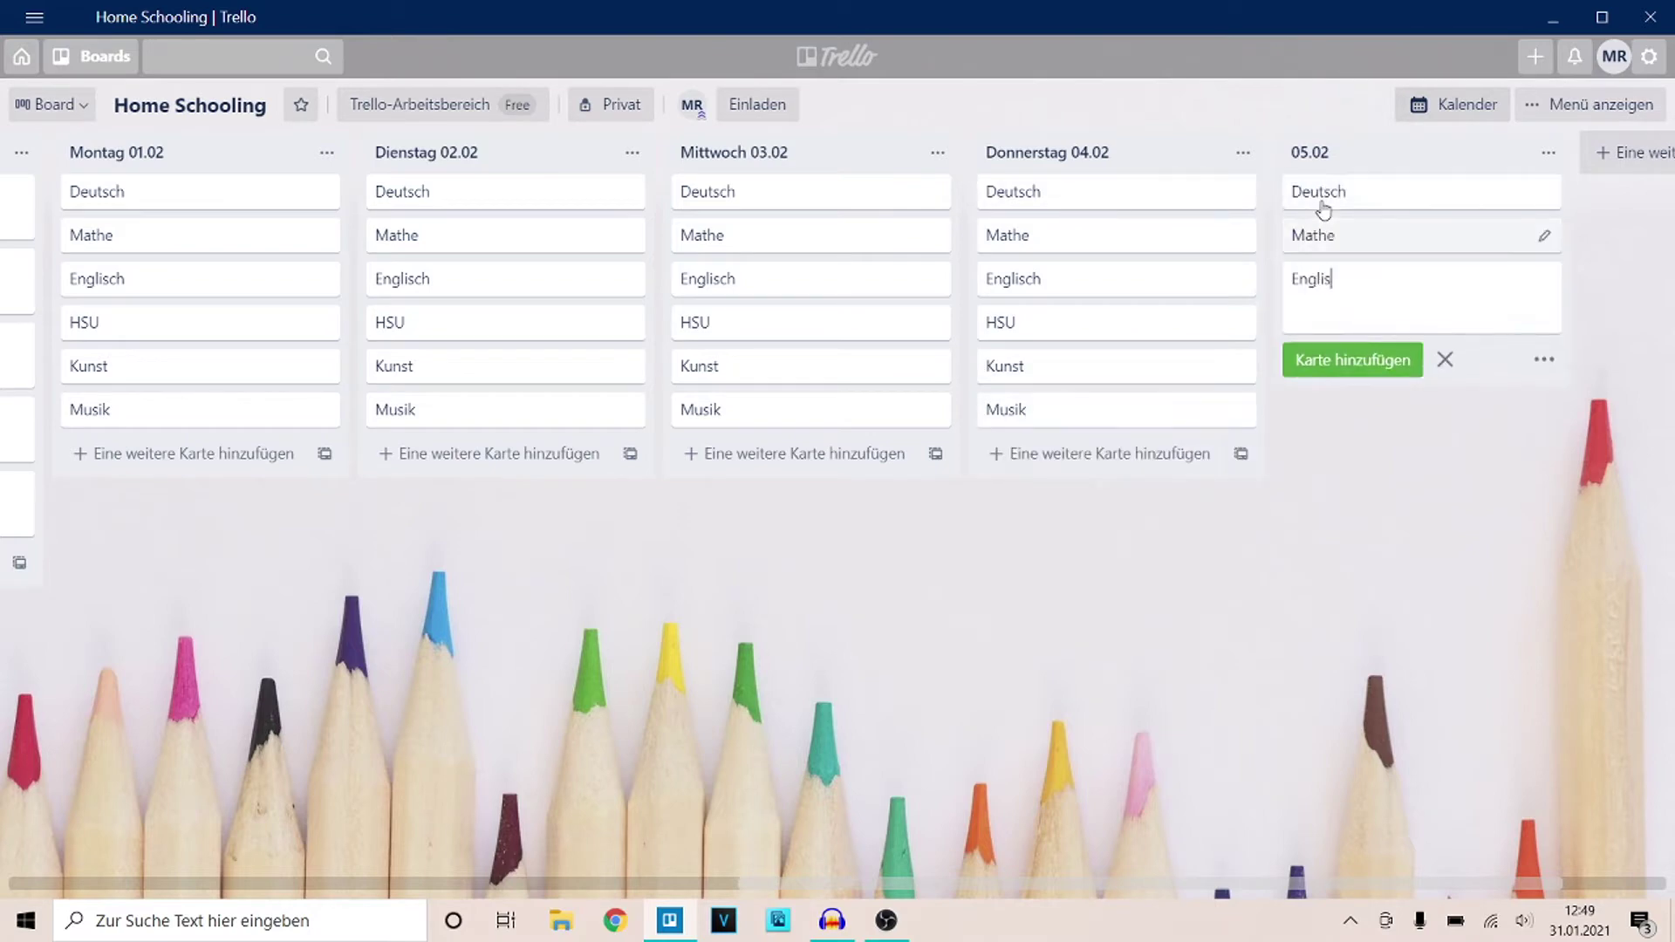
key("Return")
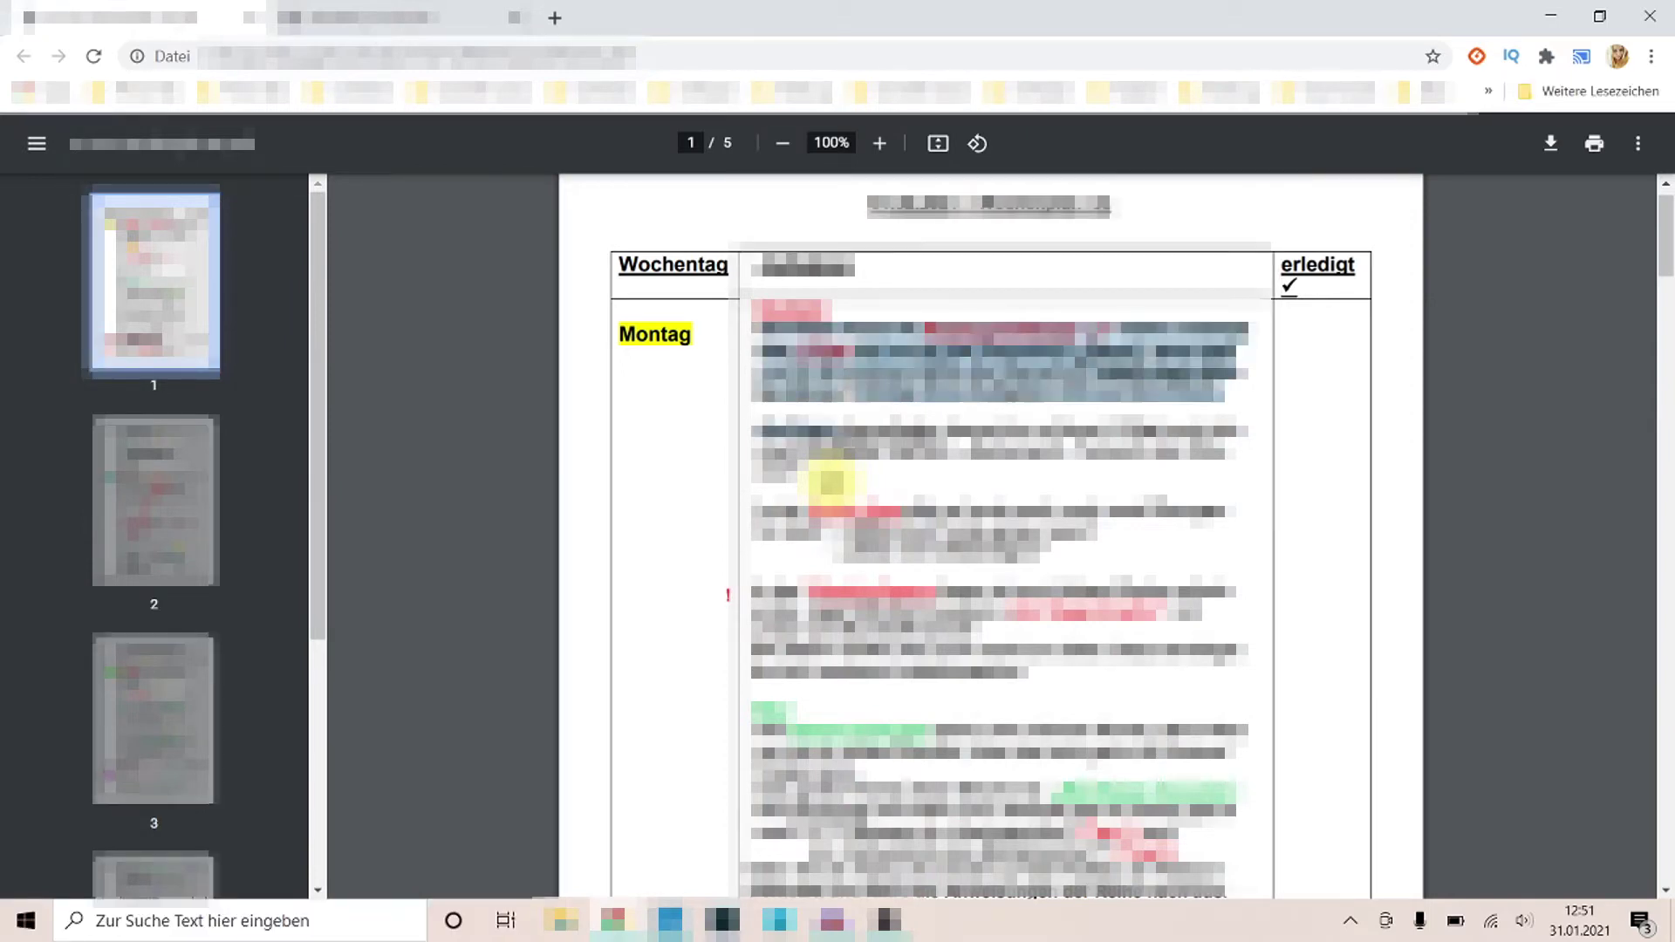
- Switch to Trello and save the weekly plan's German assignment text as the description of Montag's Deutsch card, without trailing blank lines
left_click(667, 923)
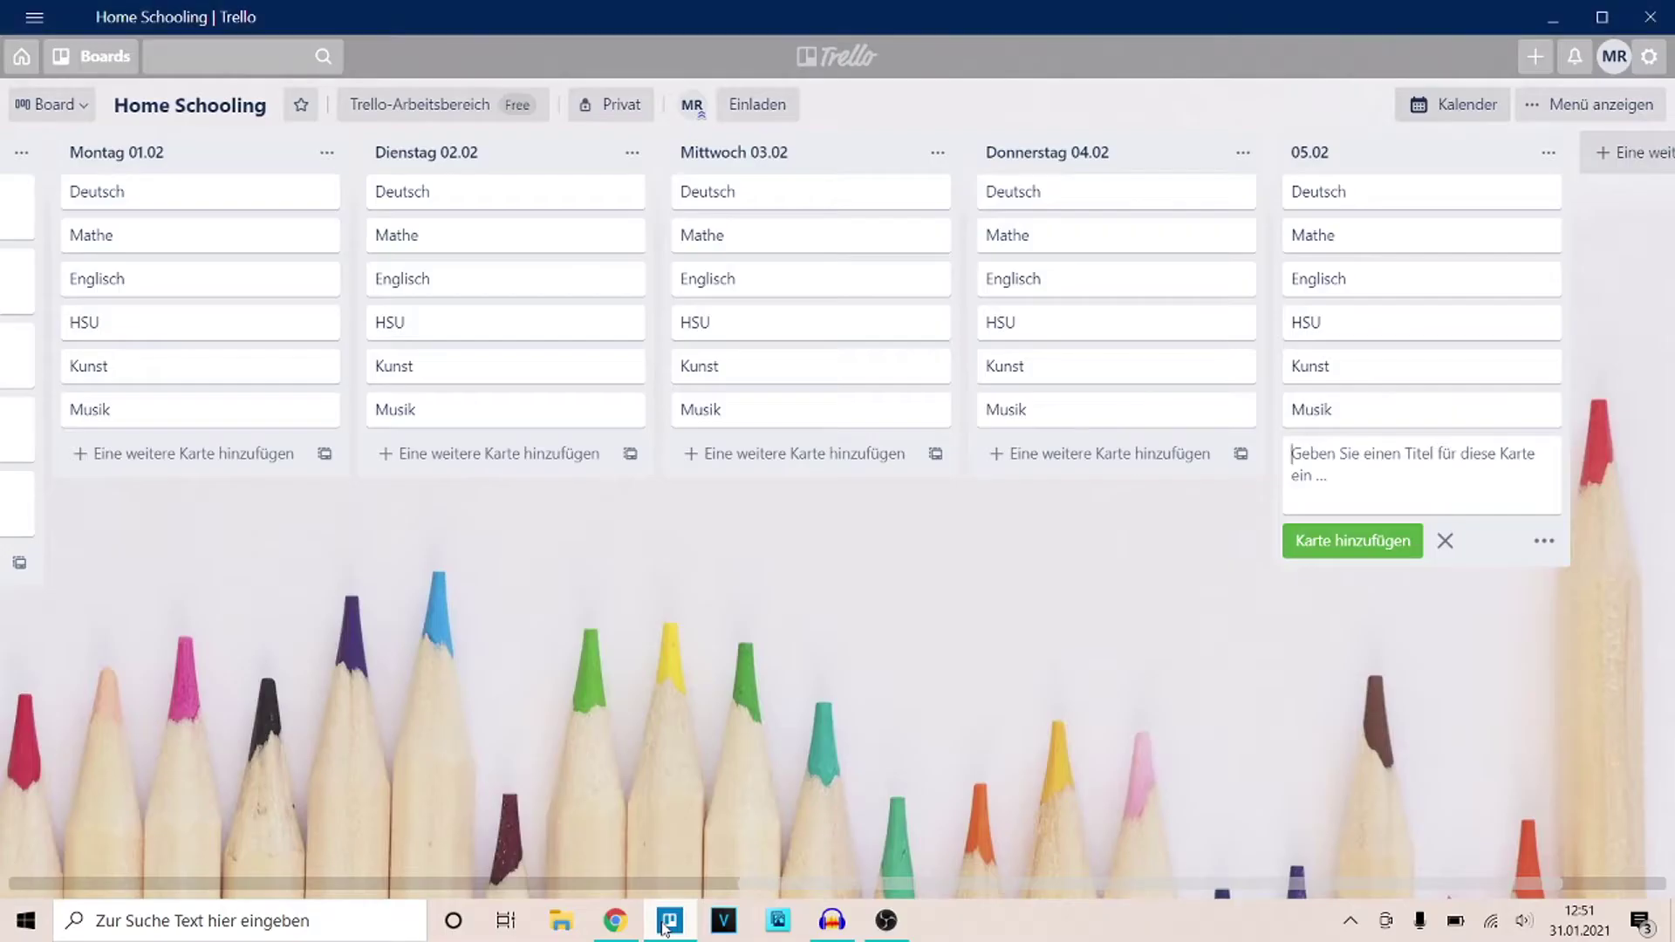
left_click(183, 192)
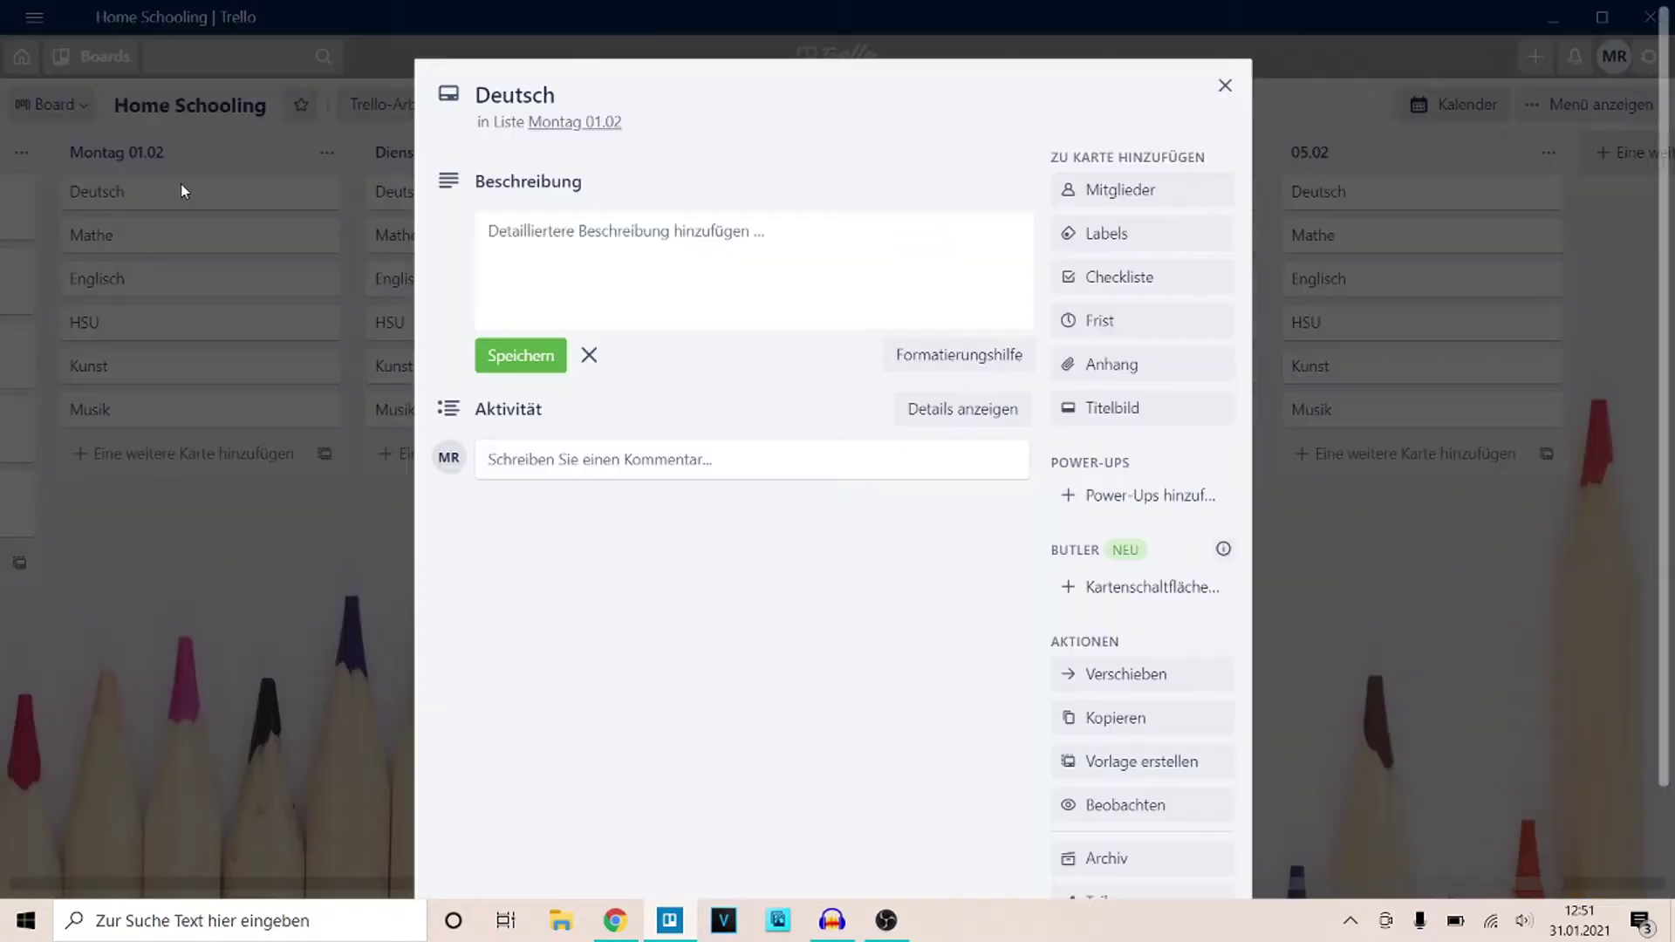
left_click(562, 228)
type("Bearbeite heute die Rechtschreibkartei „tz\" weiter. Schlage  das 4. Blatt auf; es hat die Überschrift „Reime\" ganz oben  und in der unteren Hälfte die Überschrift „Noch mehr Wör-  ter mit tz\". Erledige diese Aufgaben bitte auf dem Block.  Als Sternchenaufgabe kannst du auf dem 5. Blatt noch die  obere Aufgabe machen: „Namenwort, Tunwort oder Wie-  wort\"  In der Anton-App gibt es heute auch noch zwei Übungen  für dich: - „Sätze und Texte genau lesen\"  - „Sätze vervollständigen\" In der Videokonferenz lesen wir auch diese Woche miteinander, lege bitte den Lesetext „Der Regentropfen\" mit Lineal und Buntstift bereit! Die Zeiten wollen wir auch noch kurz üben. Dazu benötigst du kein weiteres Arbeitsmaterial.")
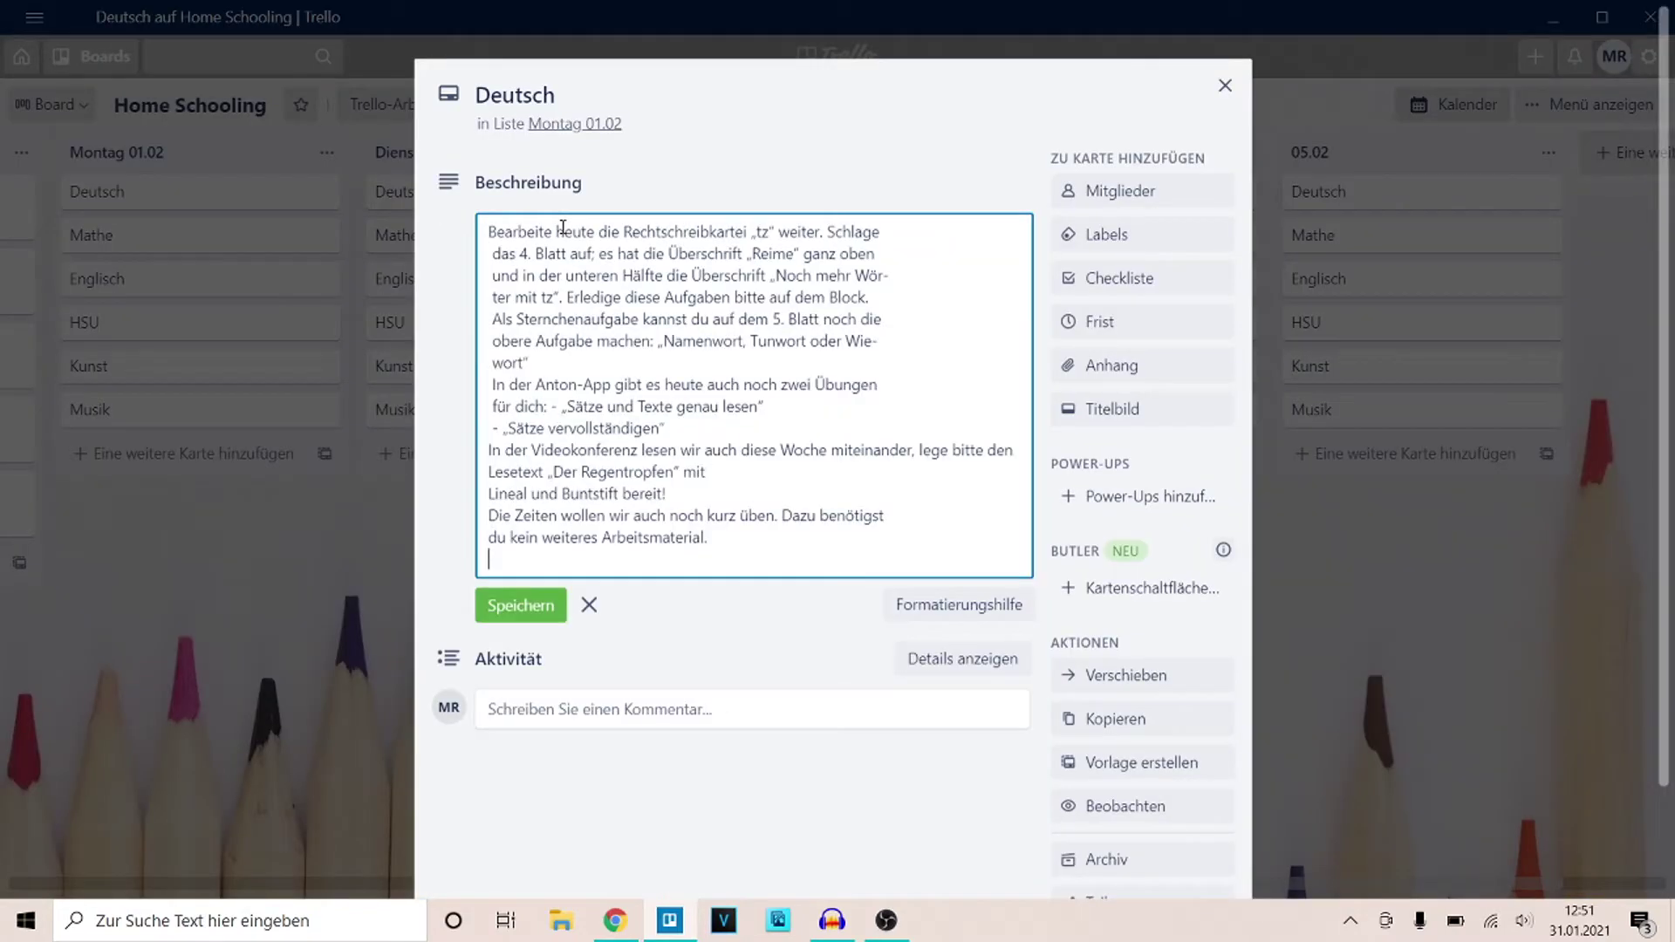
key("Return")
key("BackSpace")
key("BackSpace")
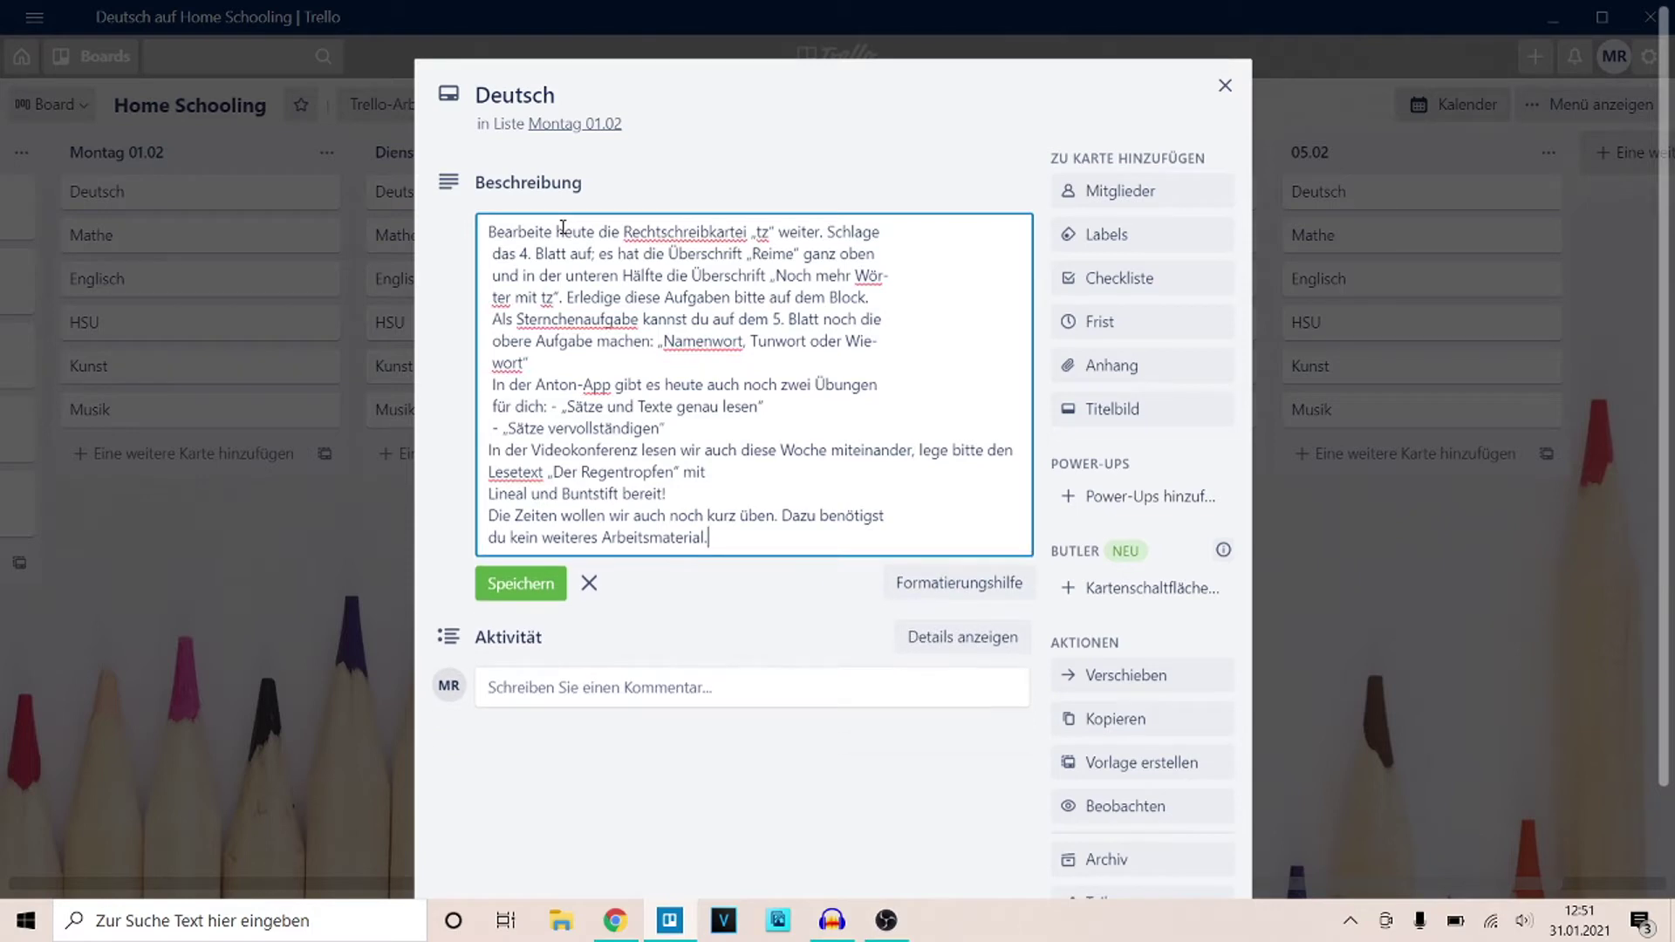
left_click(521, 584)
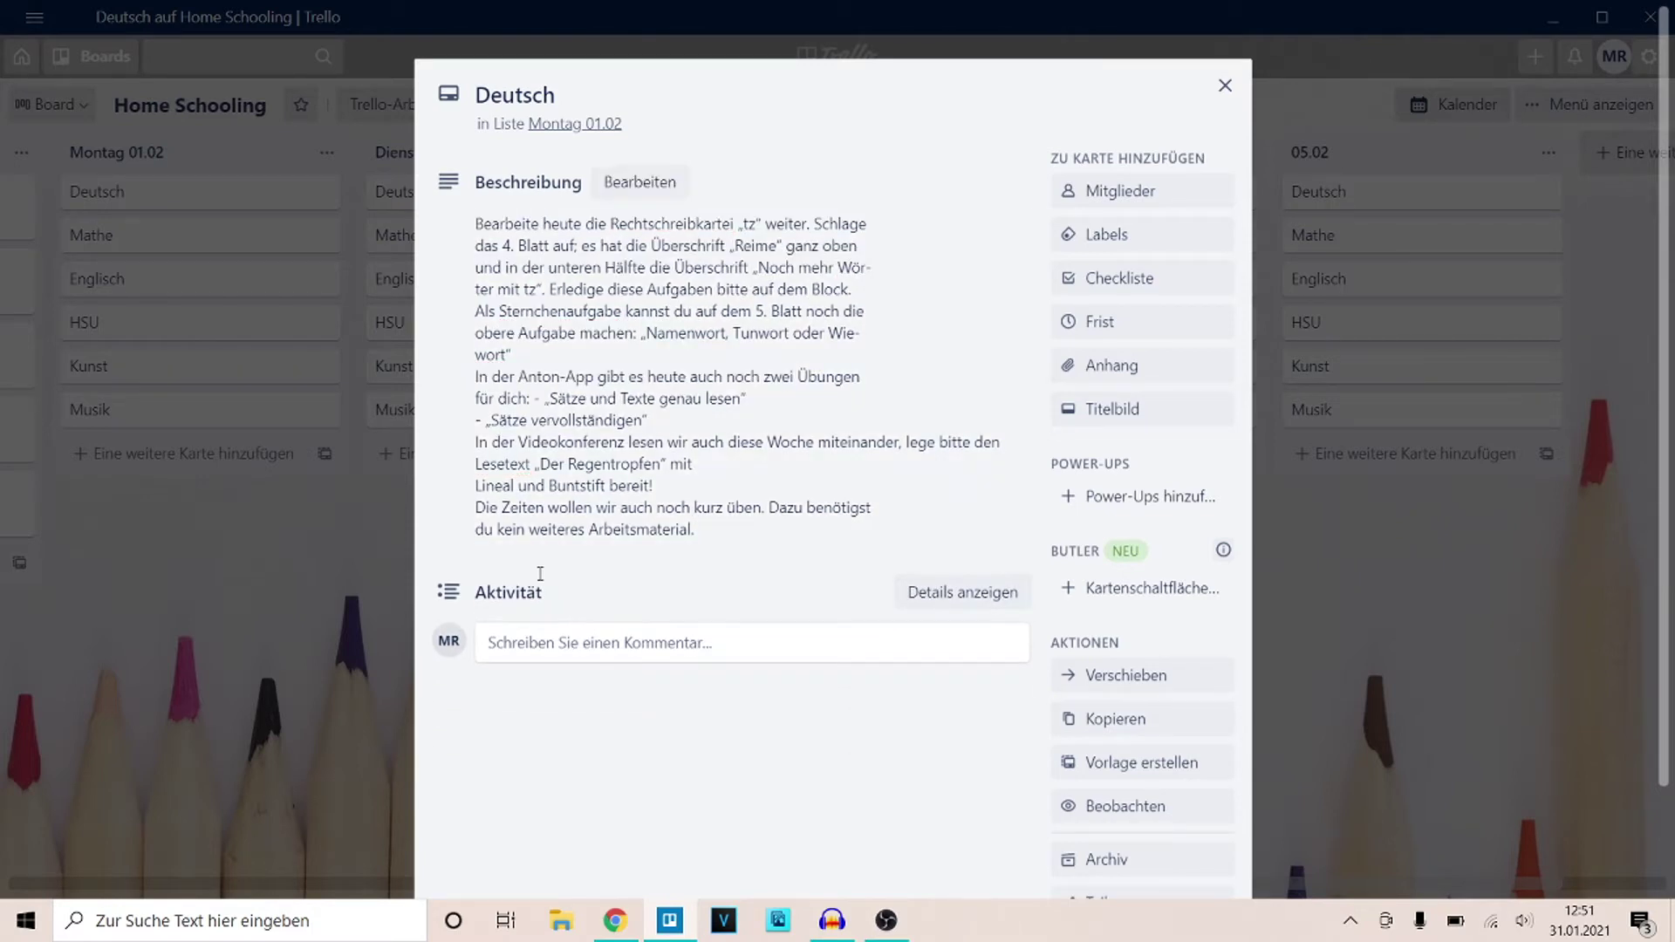
- Add a checklist titled to-do to the Deutsch card with the item 'Rechtschreibkartei "tz" weiter bearbeiten'
left_click(1106, 303)
type("to-do")
key("Return")
type("Rechtschreibkartei \"tz\" weiter bearbeiten")
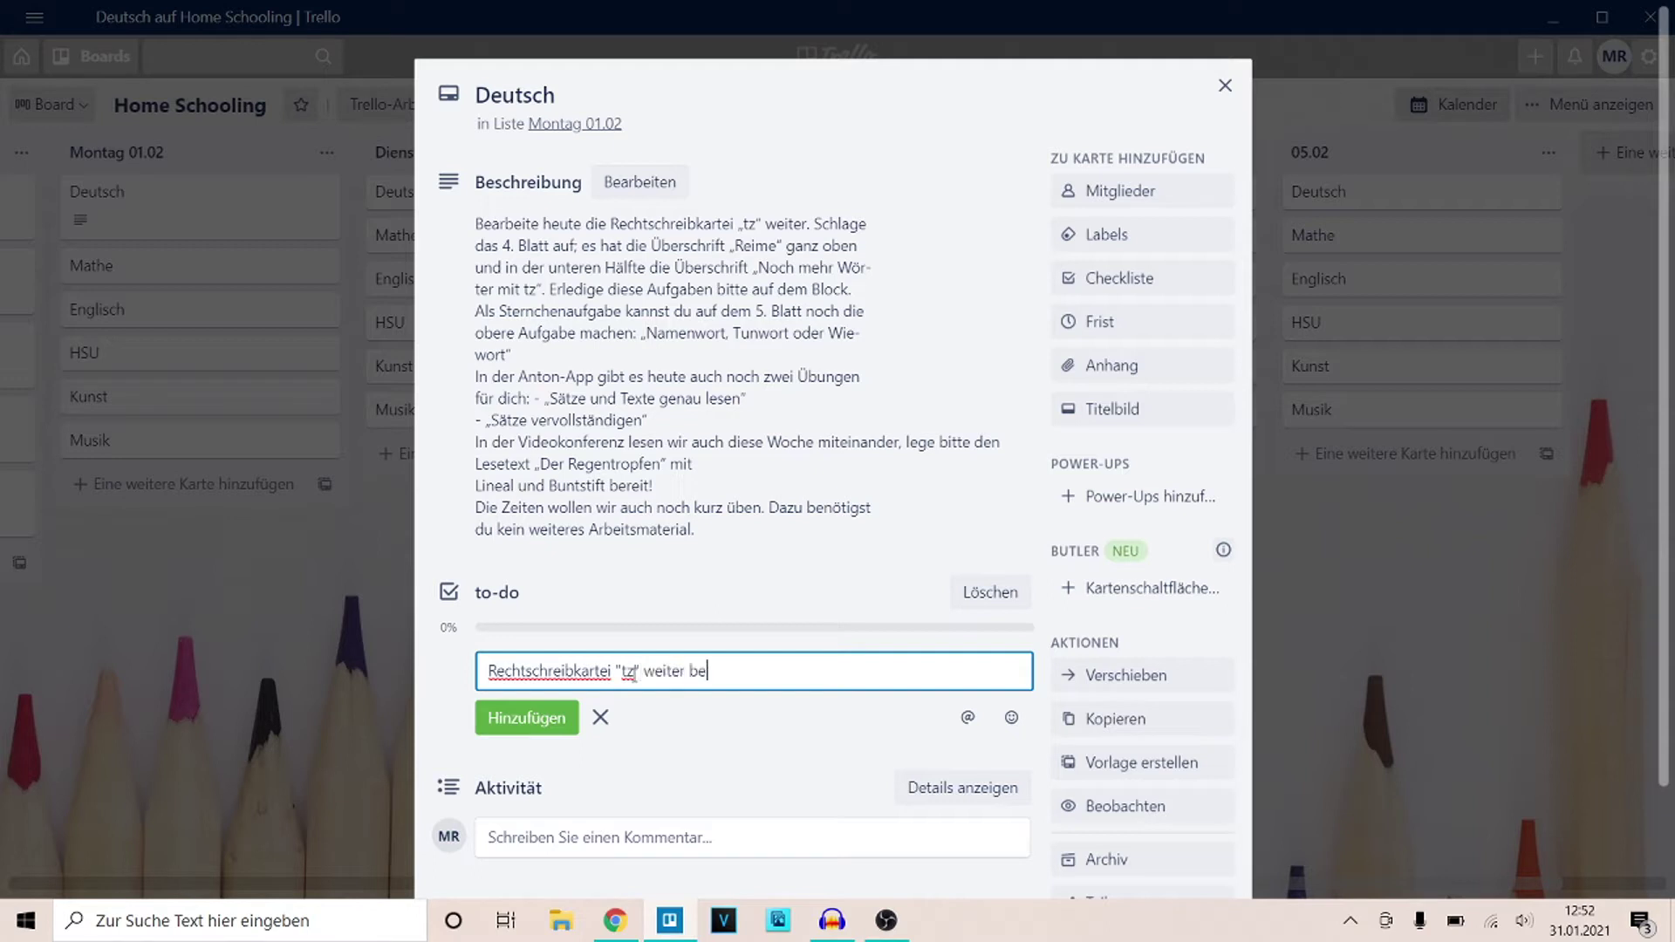
key("Return")
- Add the item '4. Blatt "Reime" "Noch mehr Wörter mit tz" auf e. Block erledigen' to the to-do checklist
type("4. Blatt \"Reime\"")
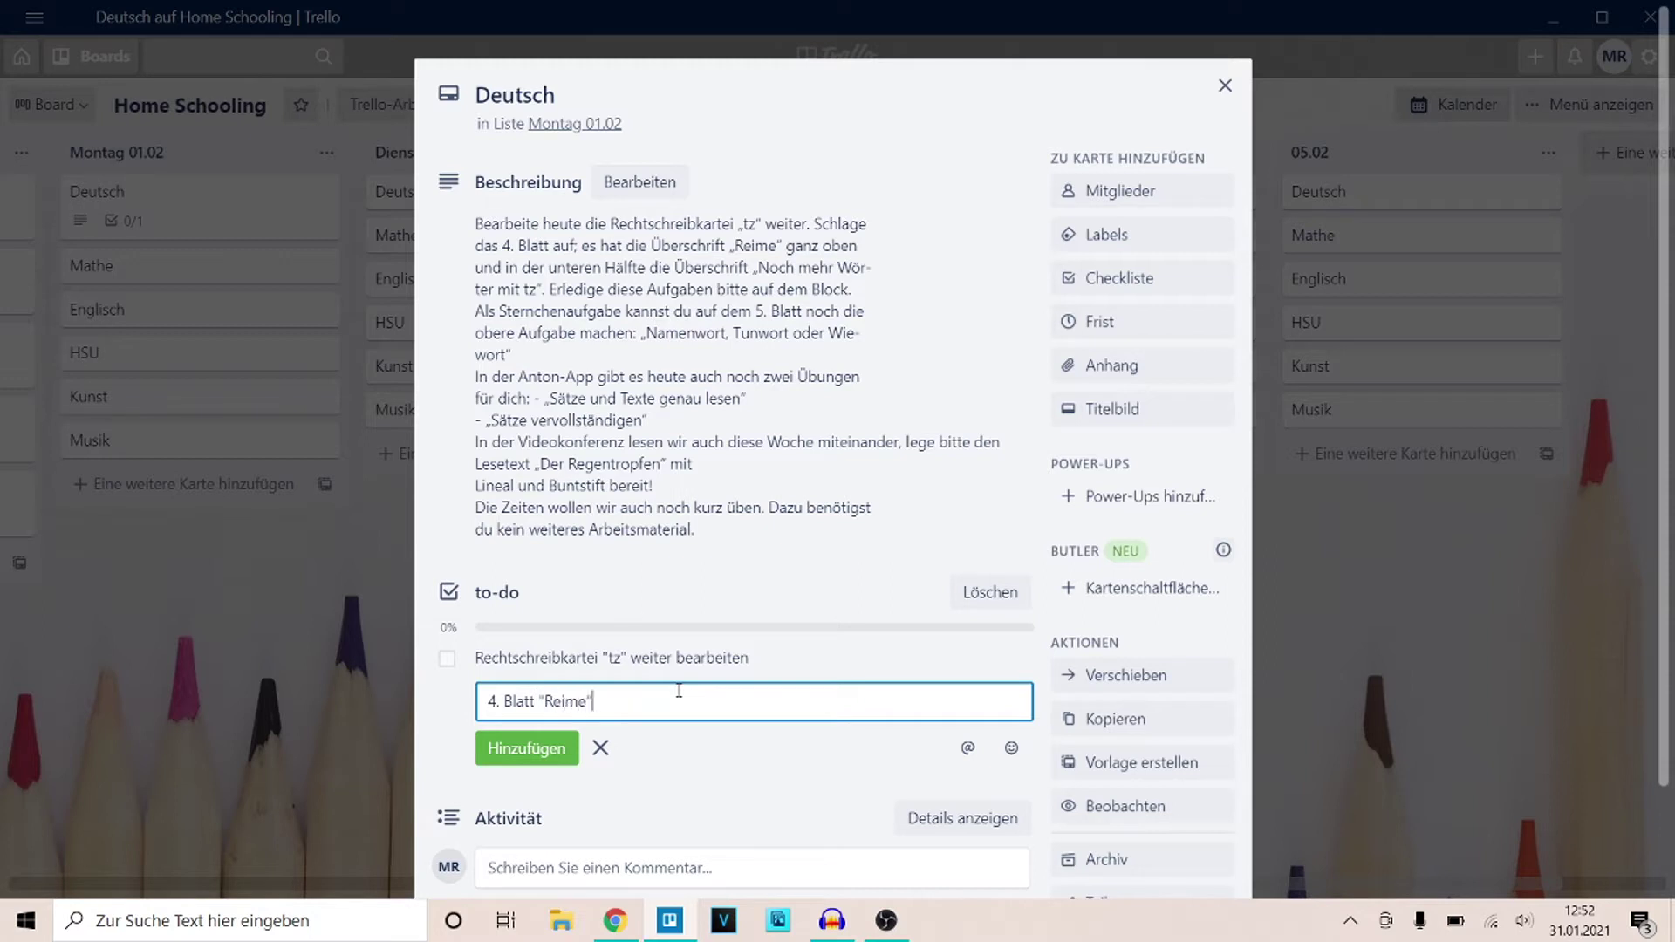
type(" \"Noch mehr Wör")
type("ter mit tz\"")
type(" auf e. Block")
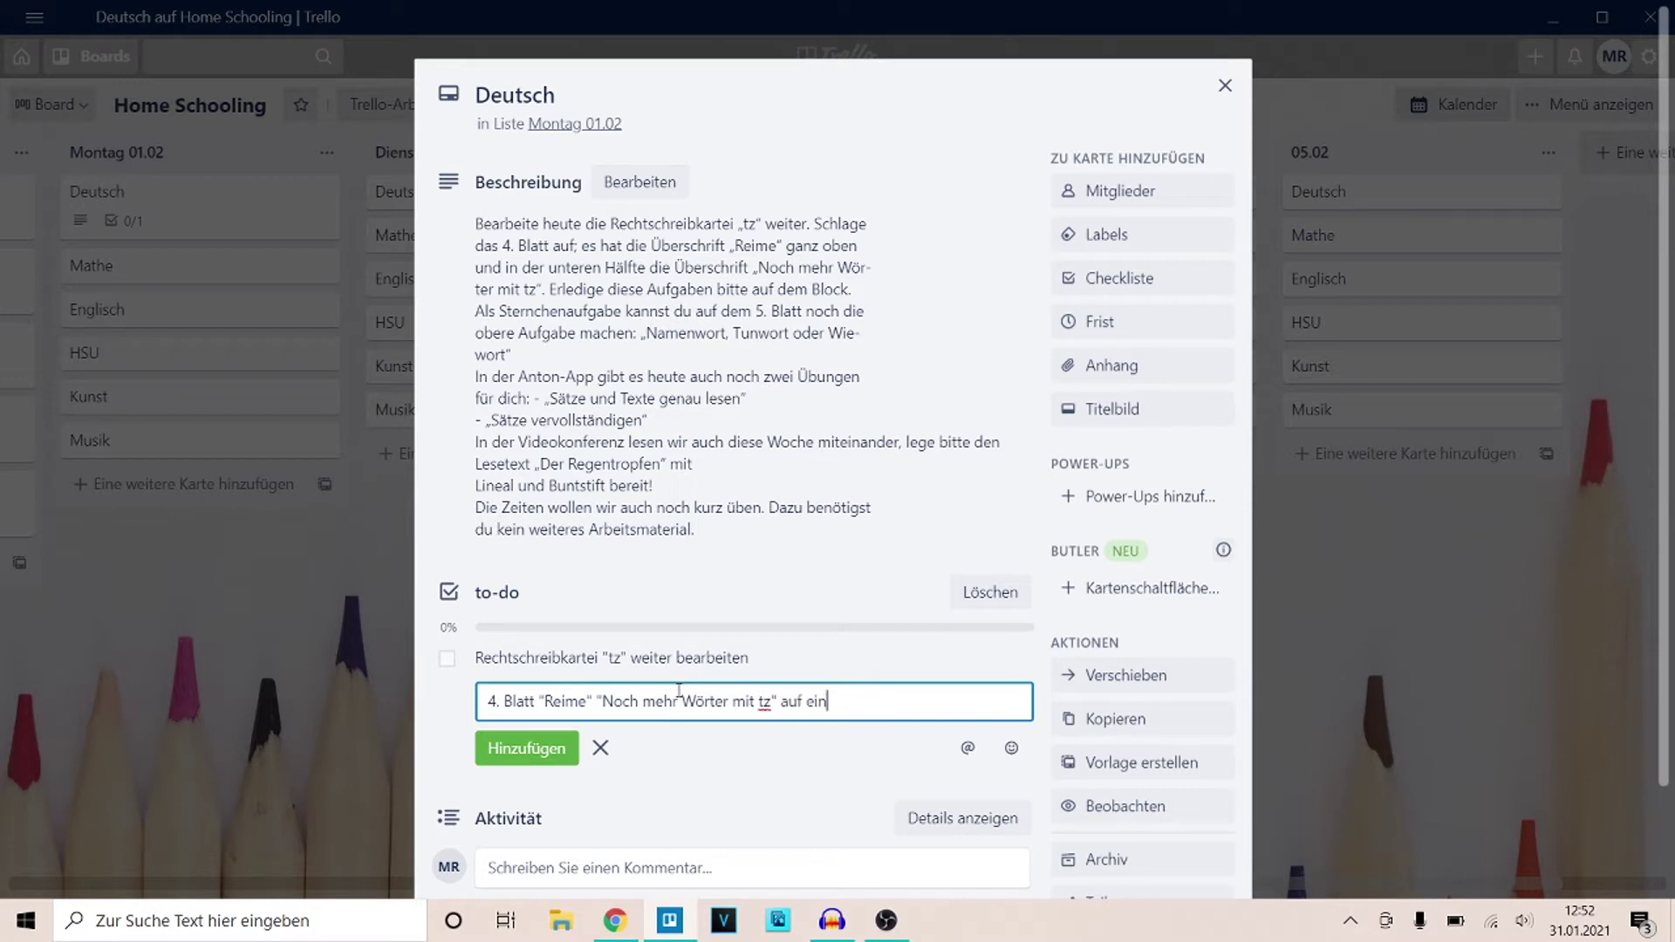
type(" erledigen")
key("Return")
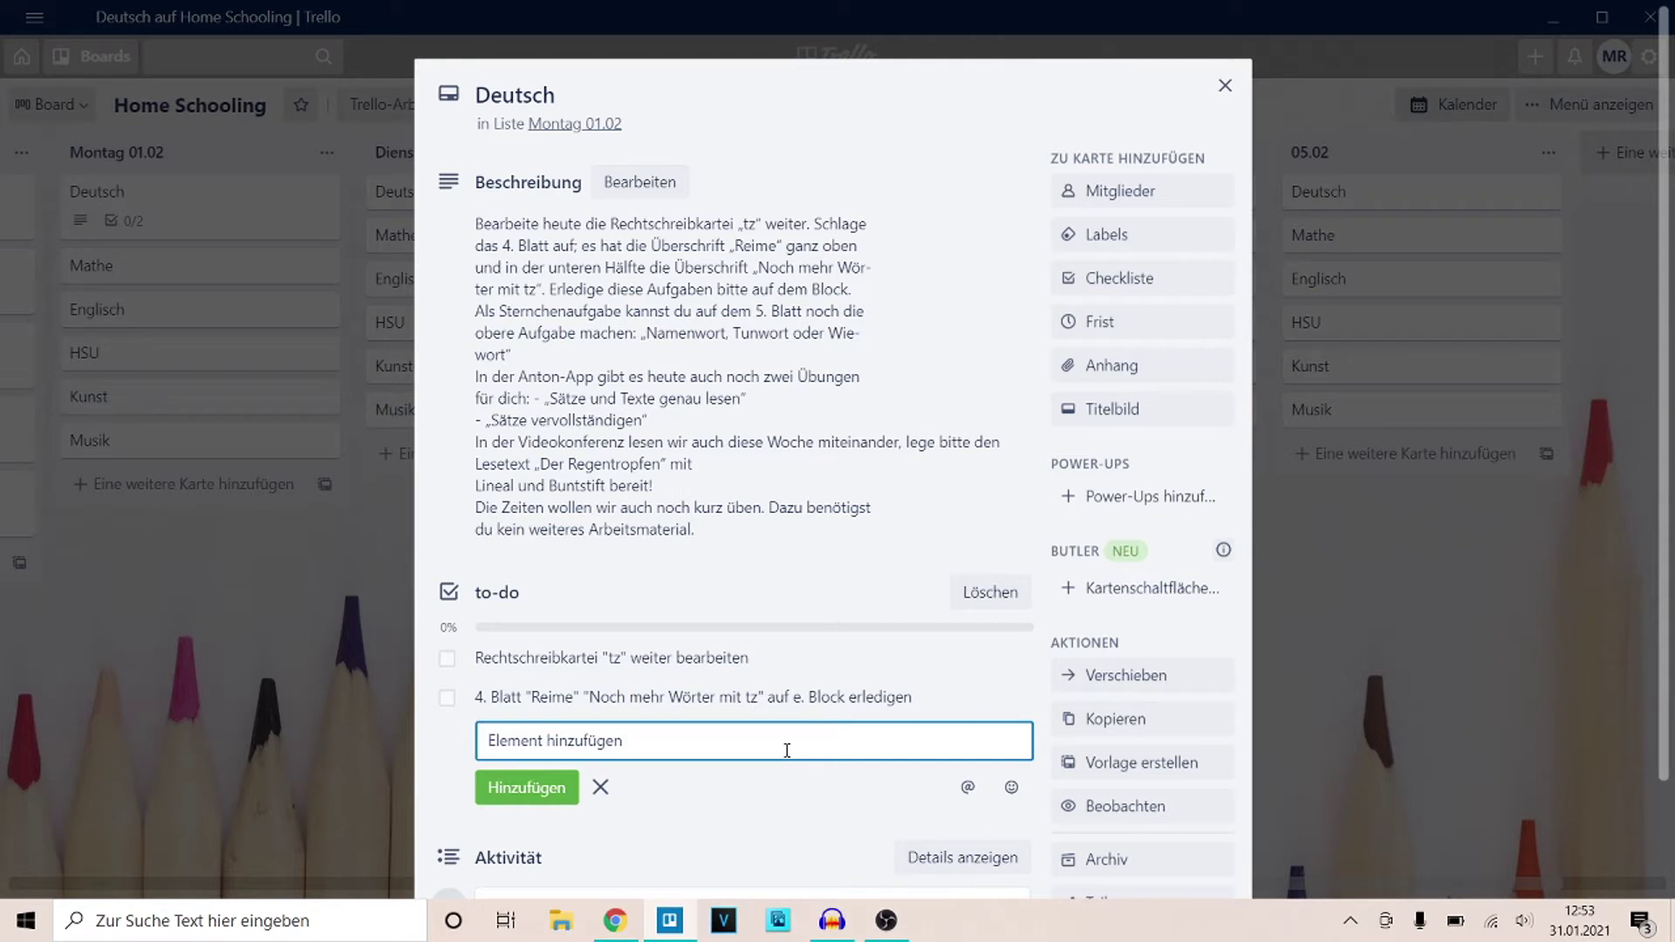
- Add the item '5. Blatt "Namenwort, Tunwort o. Wiewort"' to the to-do checklist
type("5. Blat")
type("t \"")
type("Namenwört")
type("rt,")
key("BackSpace")
key("BackSpace")
key("BackSpace")
type("t, ")
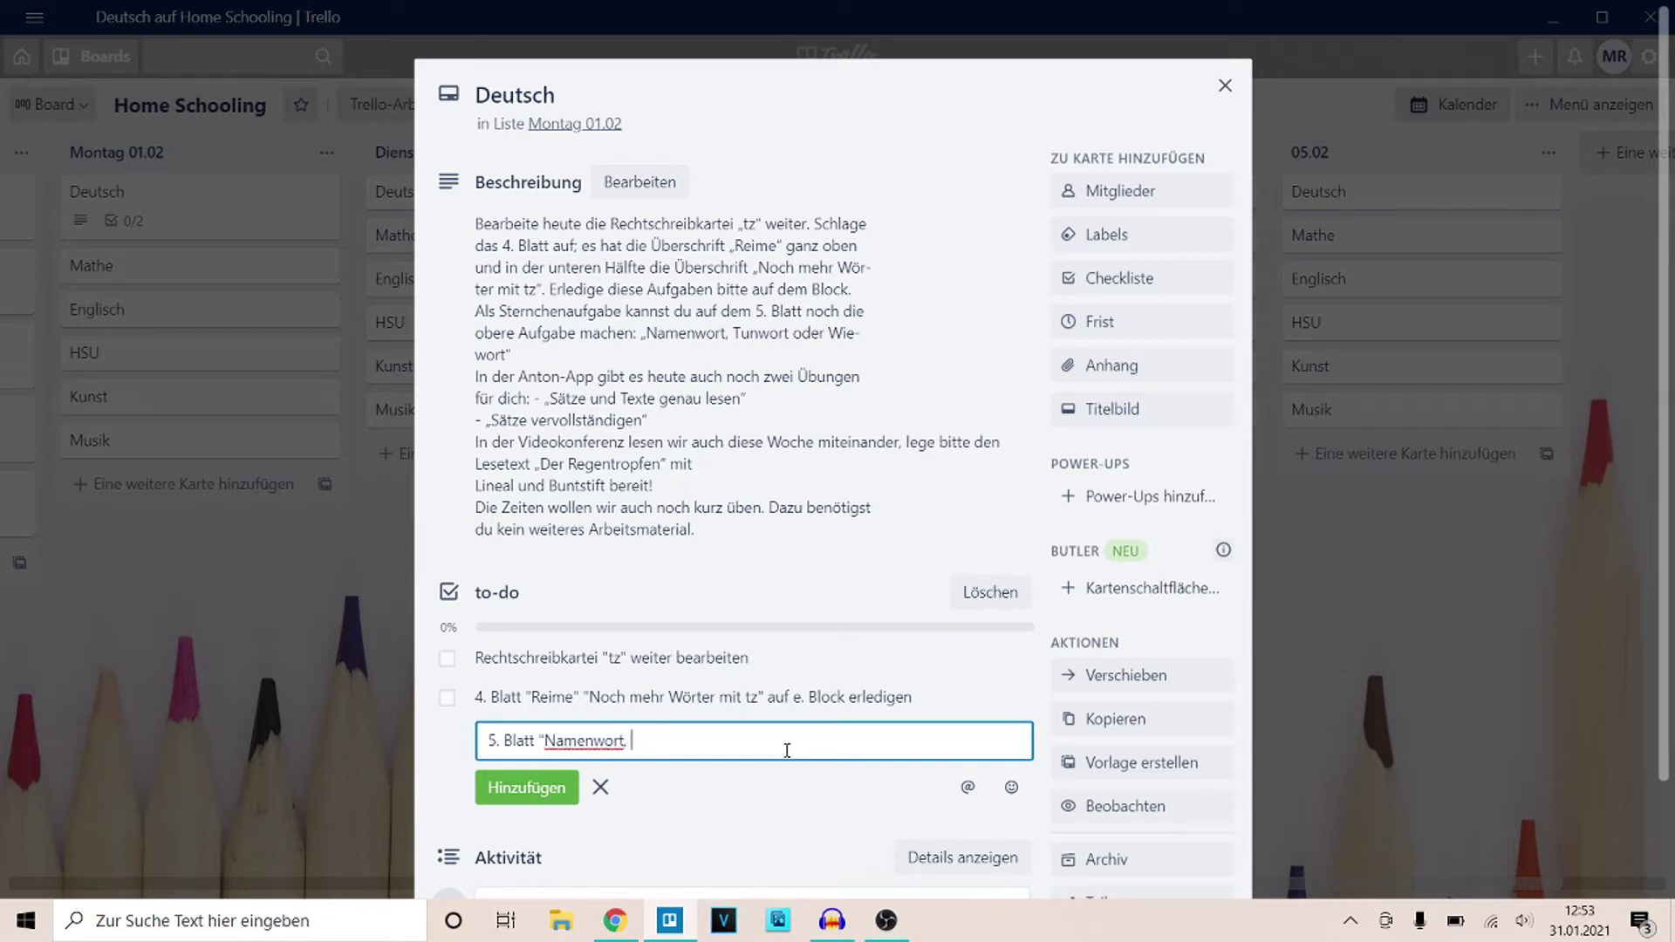
type("Tunwort o. Wiewort\"")
key("Return")
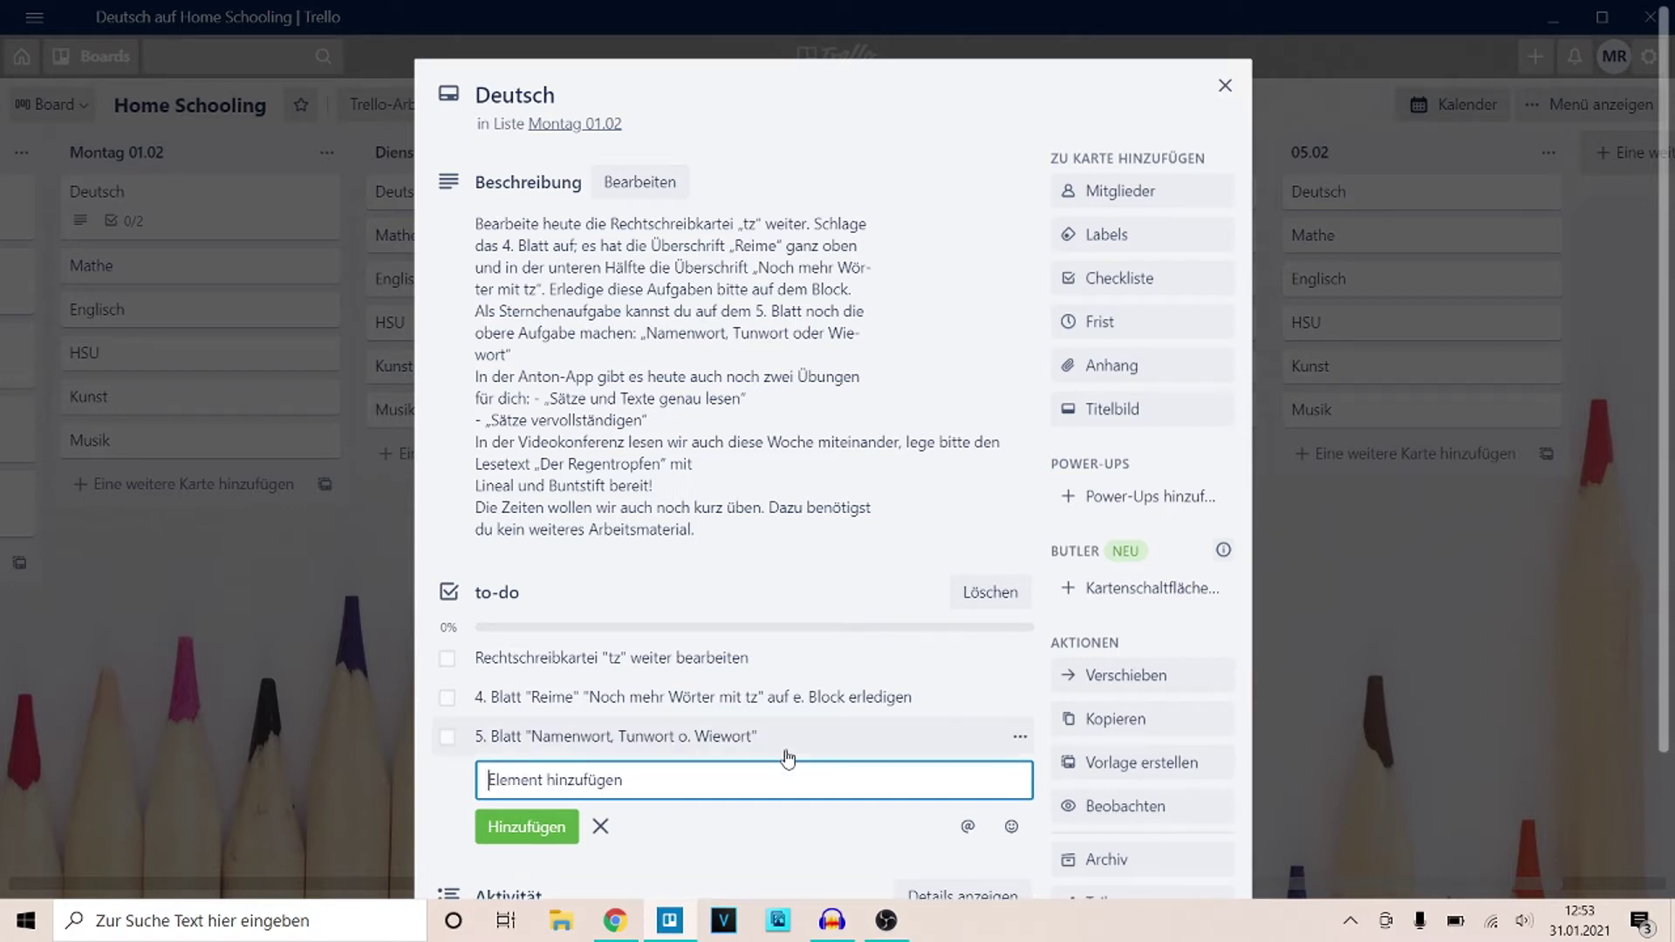
- Add the item 'Anton App - "Sätze & Texte genau lesen"' to the to-do checklist
type("Anton App - \"Sätze & Tex")
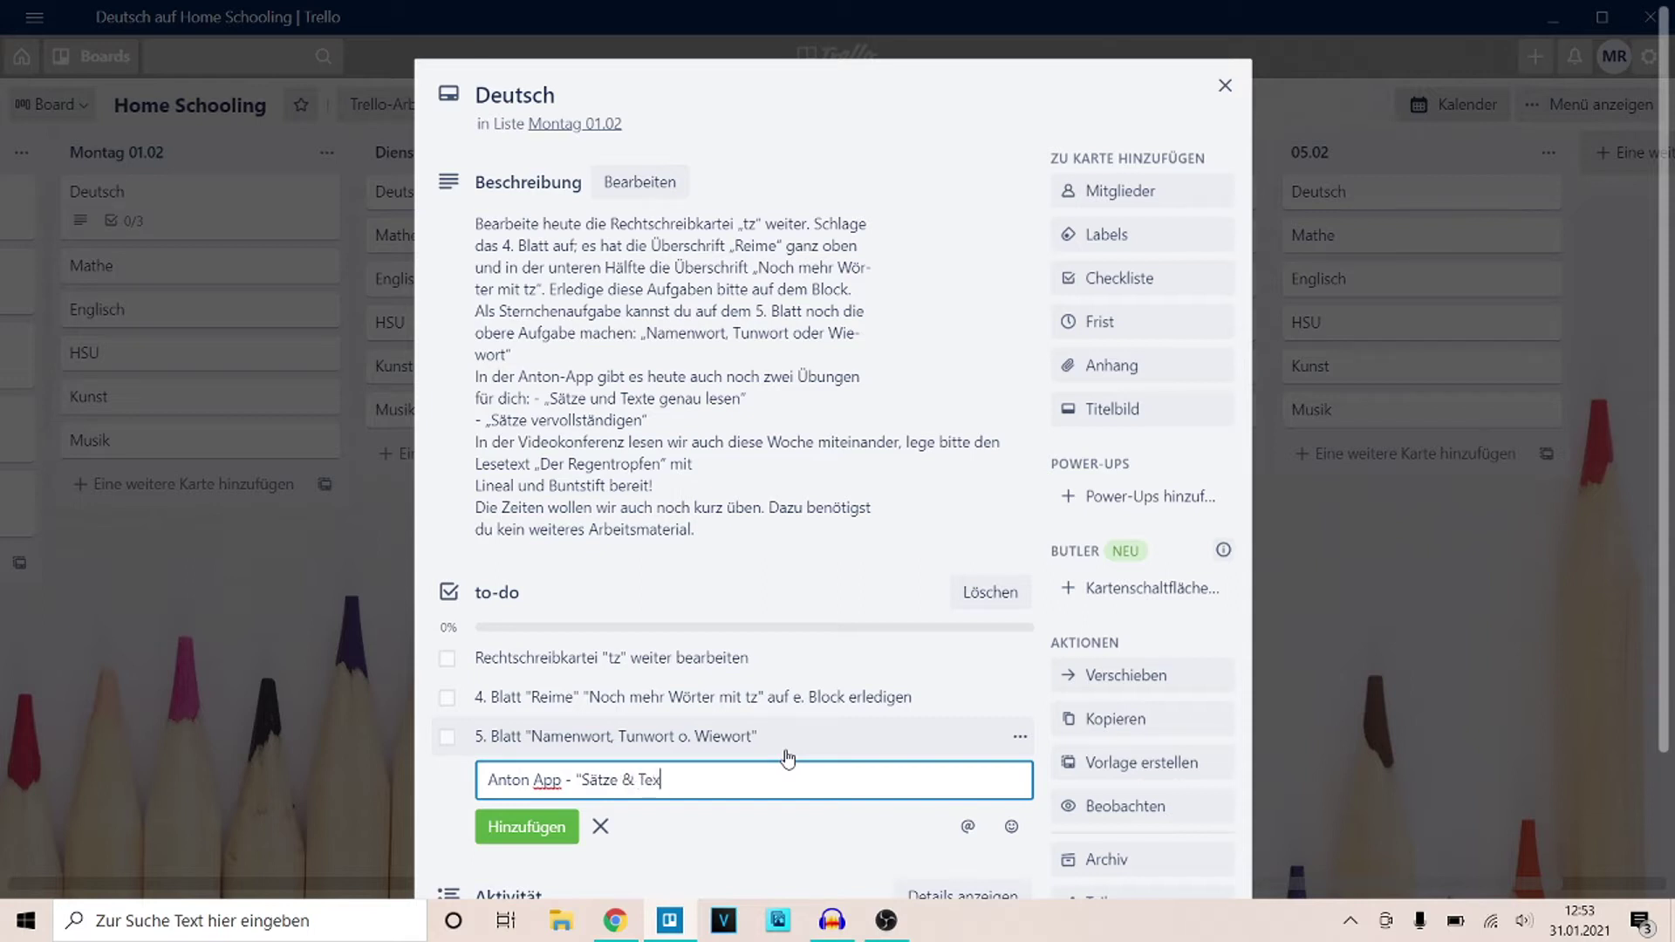
type("te genau lesen\"")
key("Return")
- Add the item 'Anton App - "Sätze vervollständigen"' to the to-do checklist
type("Anton App")
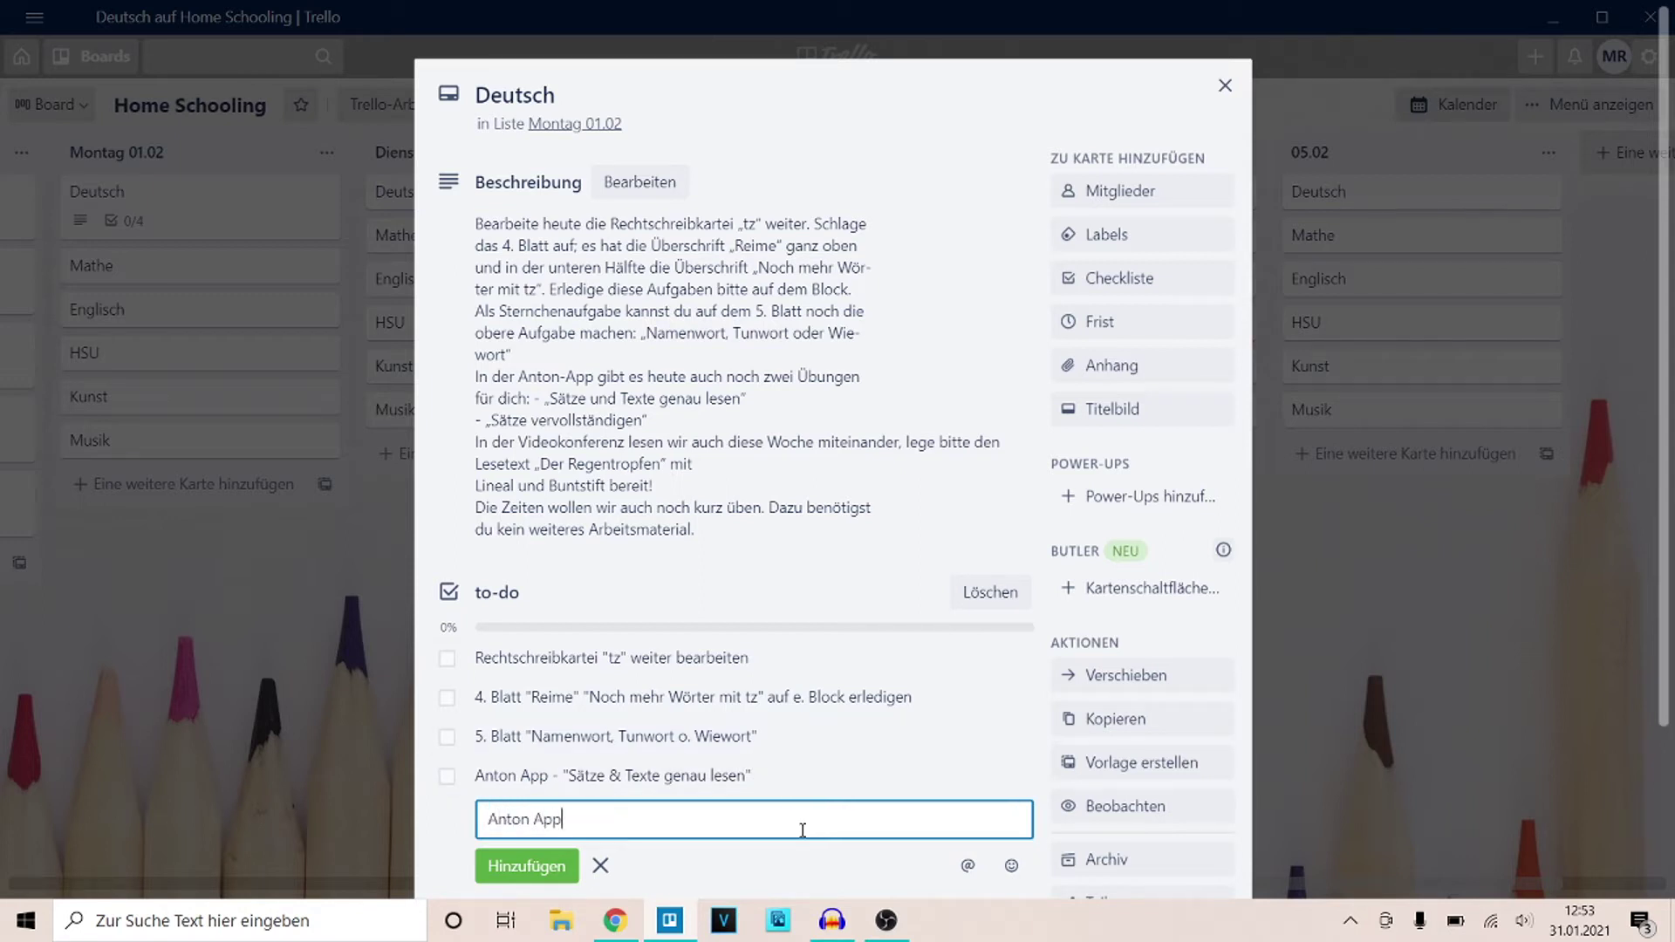
type(" - \"Sätze verfollständigen\"")
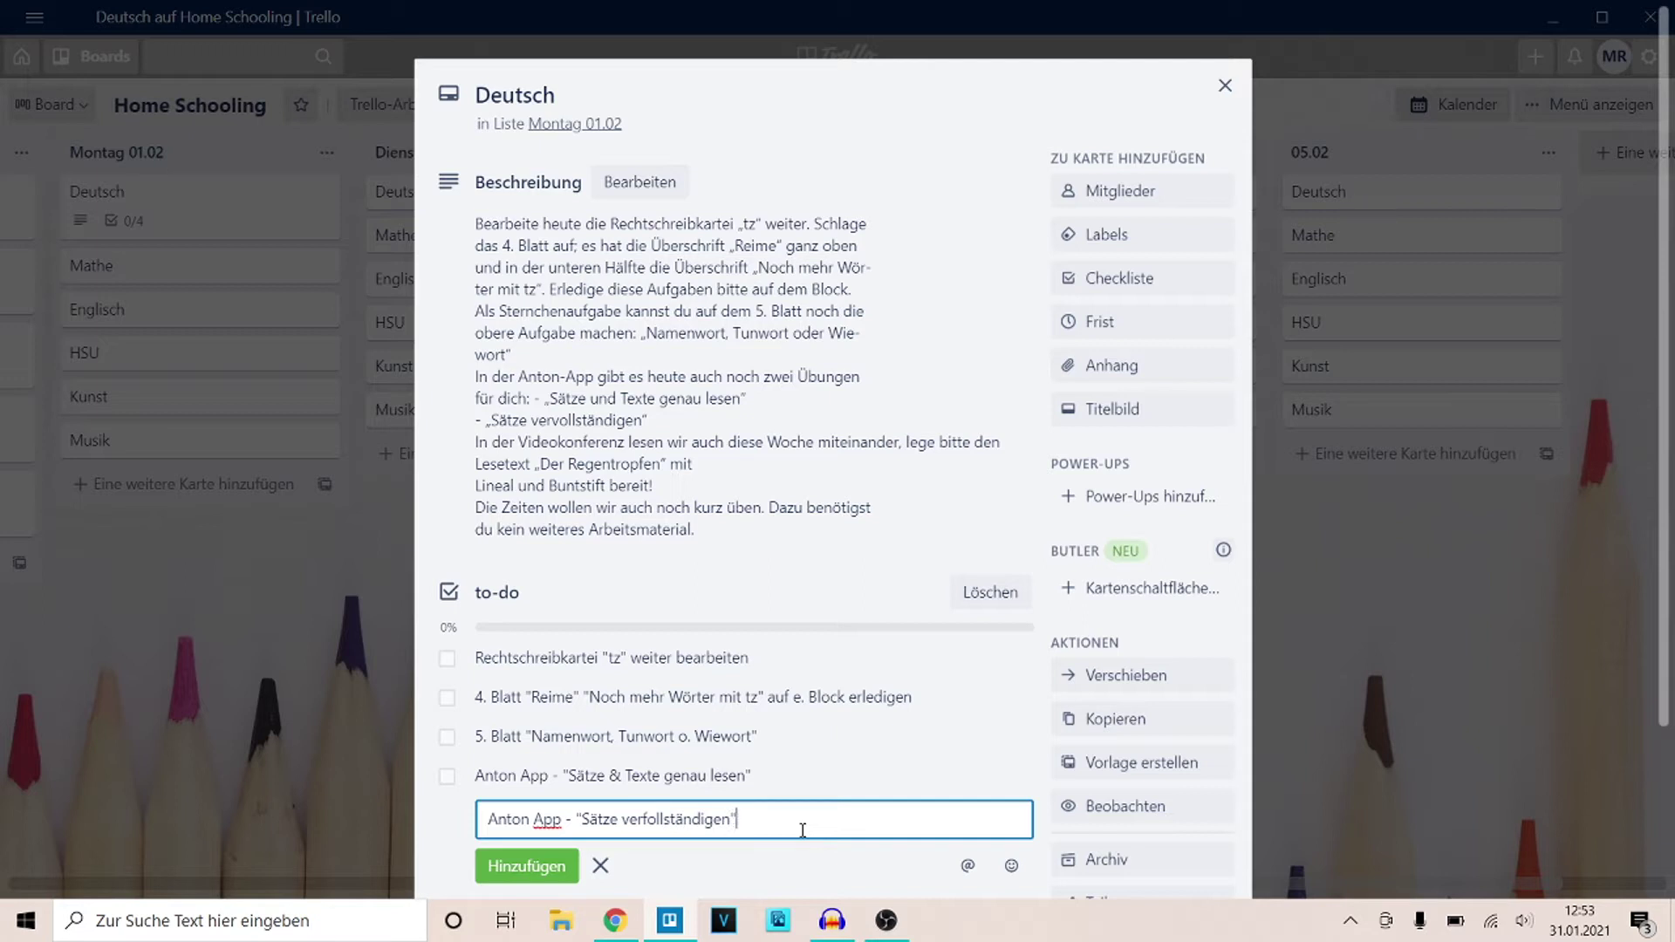
key("BackSpace")
key("BackSpace")
key("BackSpace")
key("BackSpace")
key("BackSpace")
key("BackSpace")
key("BackSpace")
key("BackSpace")
key("BackSpace")
key("BackSpace")
key("BackSpace")
key("BackSpace")
key("BackSpace")
key("BackSpace")
key("BackSpace")
type("vervollständigen\"")
key("Return")
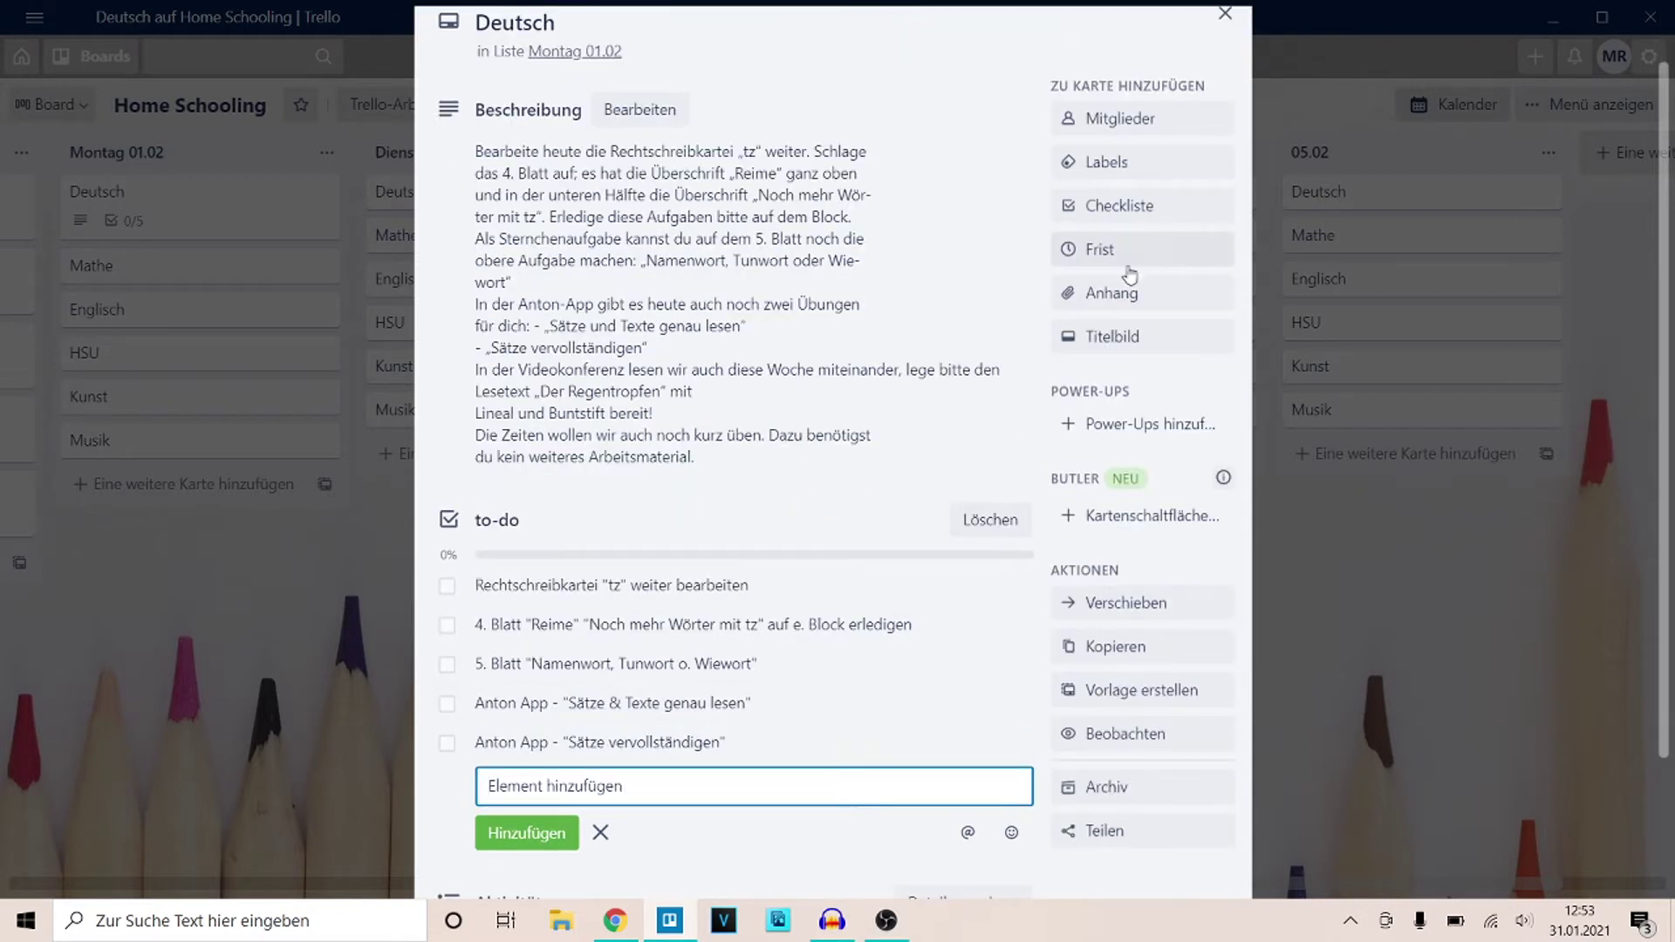
- Add a second checklist titled Videokonferenz to the Deutsch card
left_click(1153, 201)
type("V")
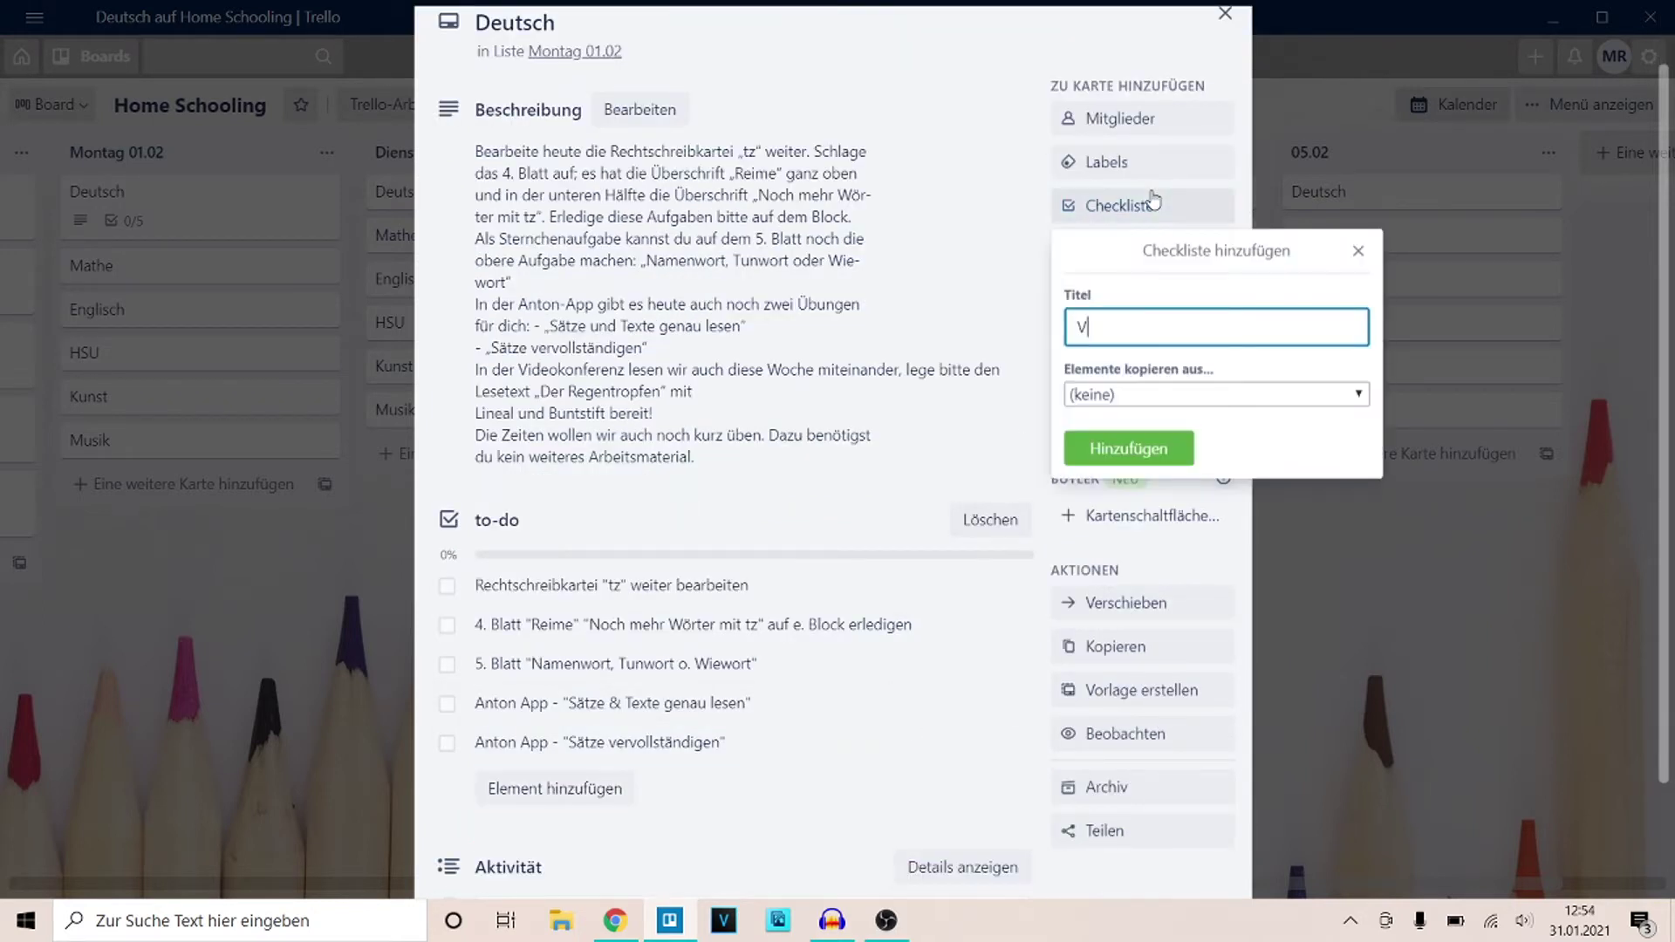
type("ideokonferenz")
key("Return")
scroll(697, 667, "up", 1)
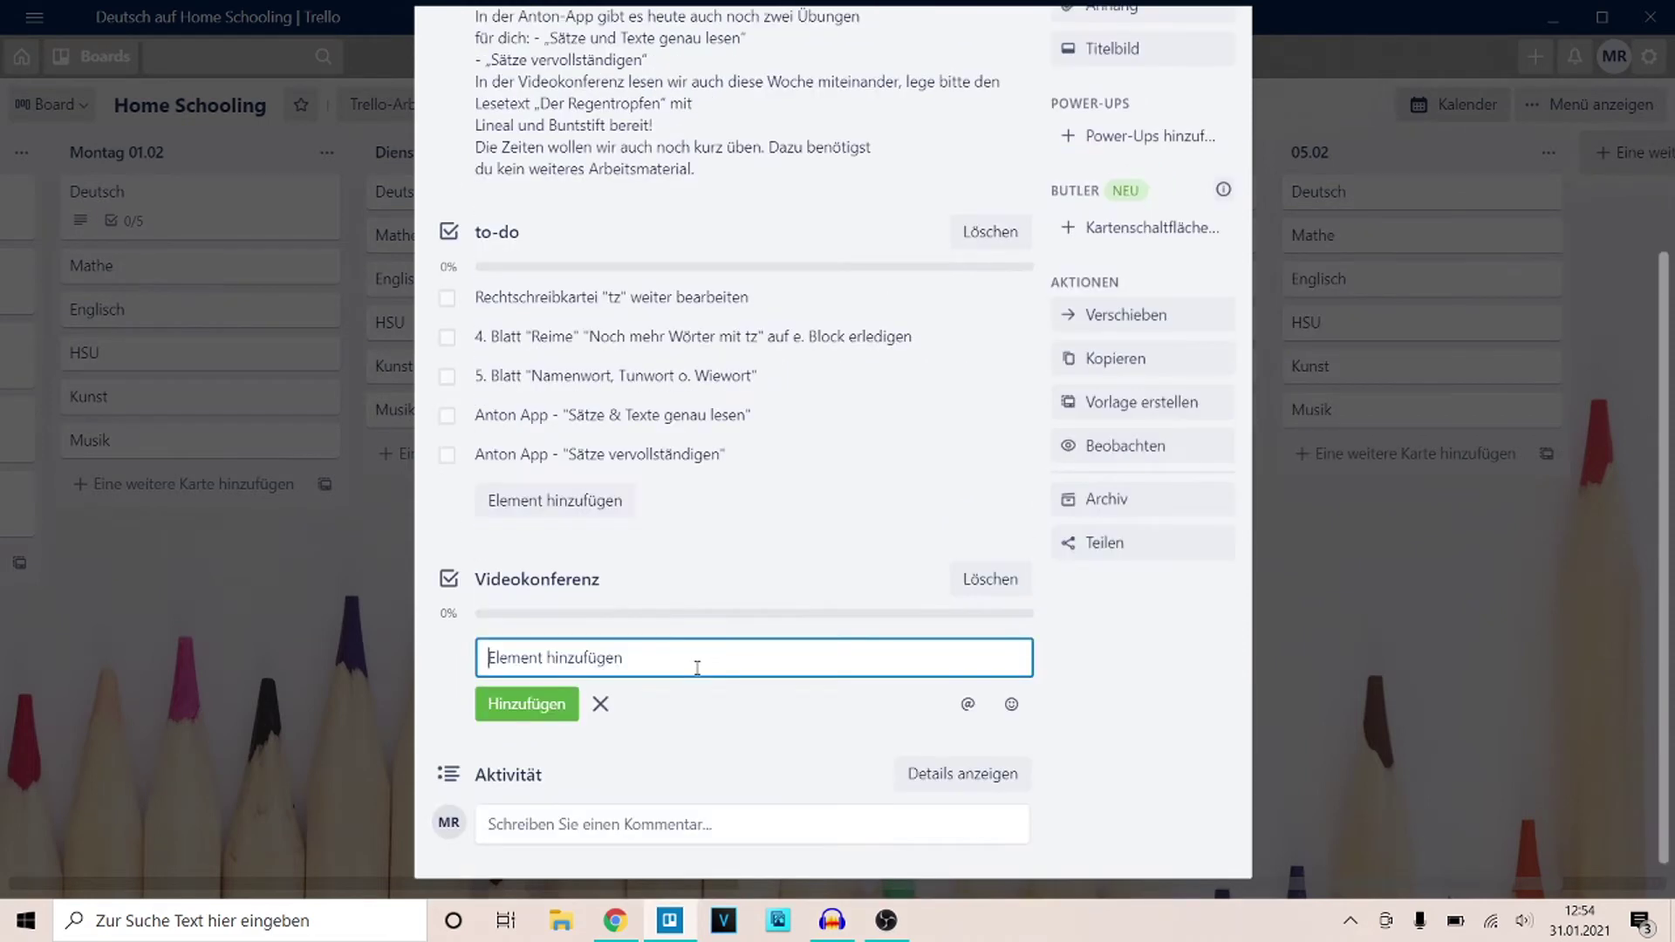
- Add the items 'Lesetext "Der Regentropfen"', Lineal and Buntstift to the Videokonferenz checklist
type("Lesetext \"Der Regentropfen")
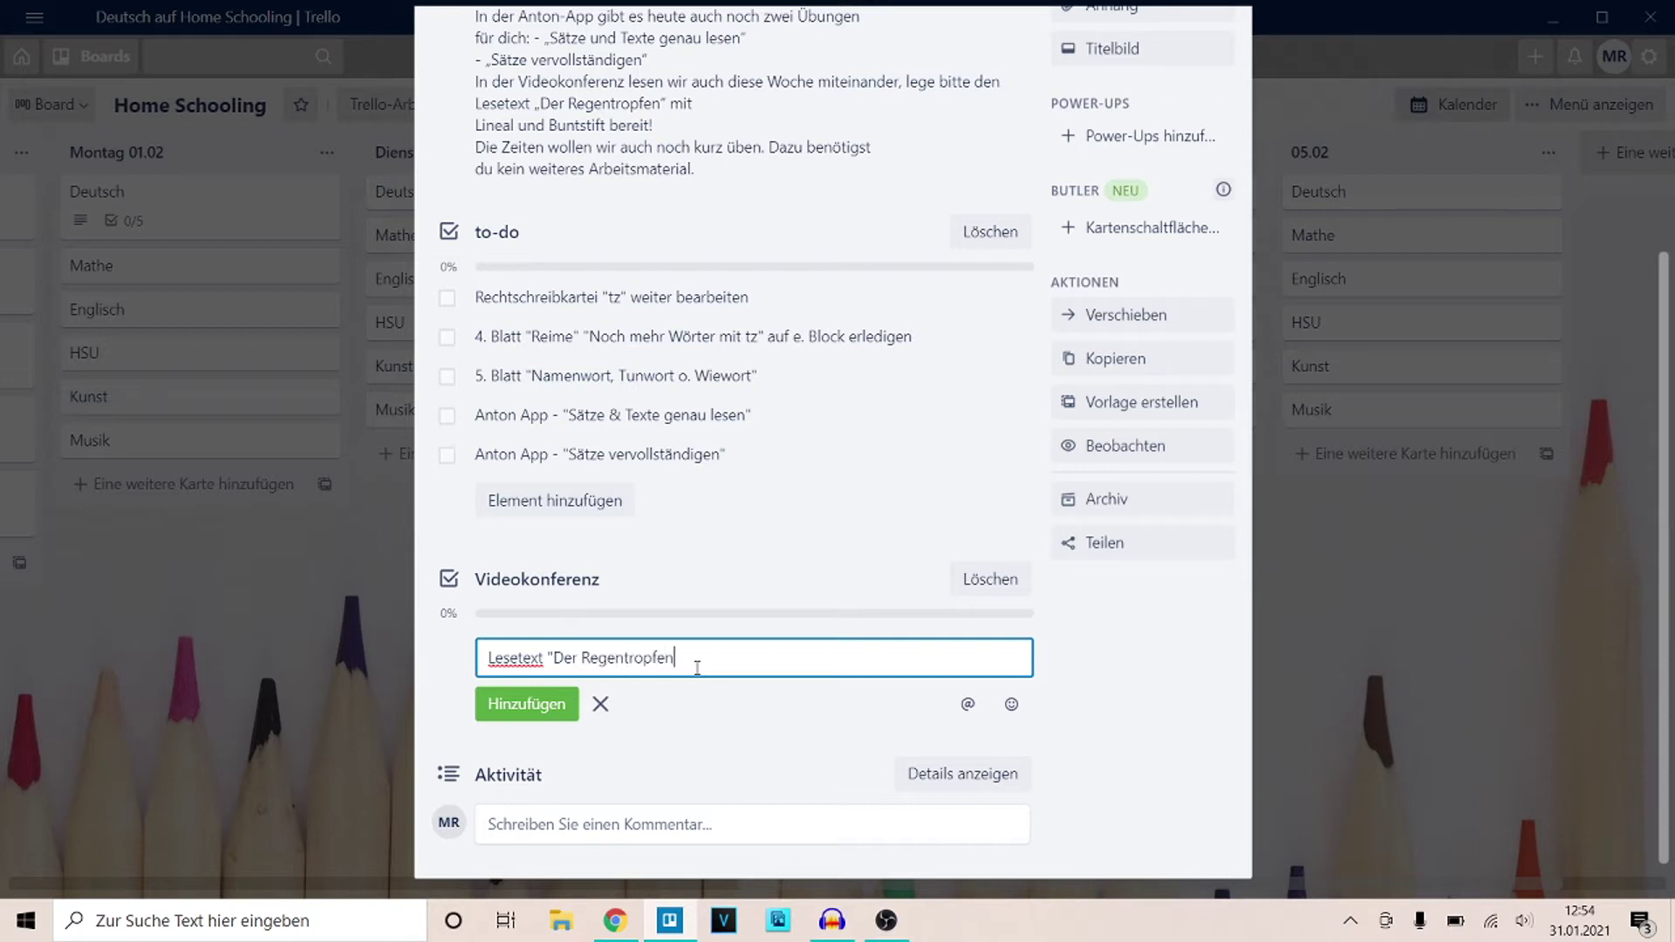
type("\"")
key("Return")
type("Lineal")
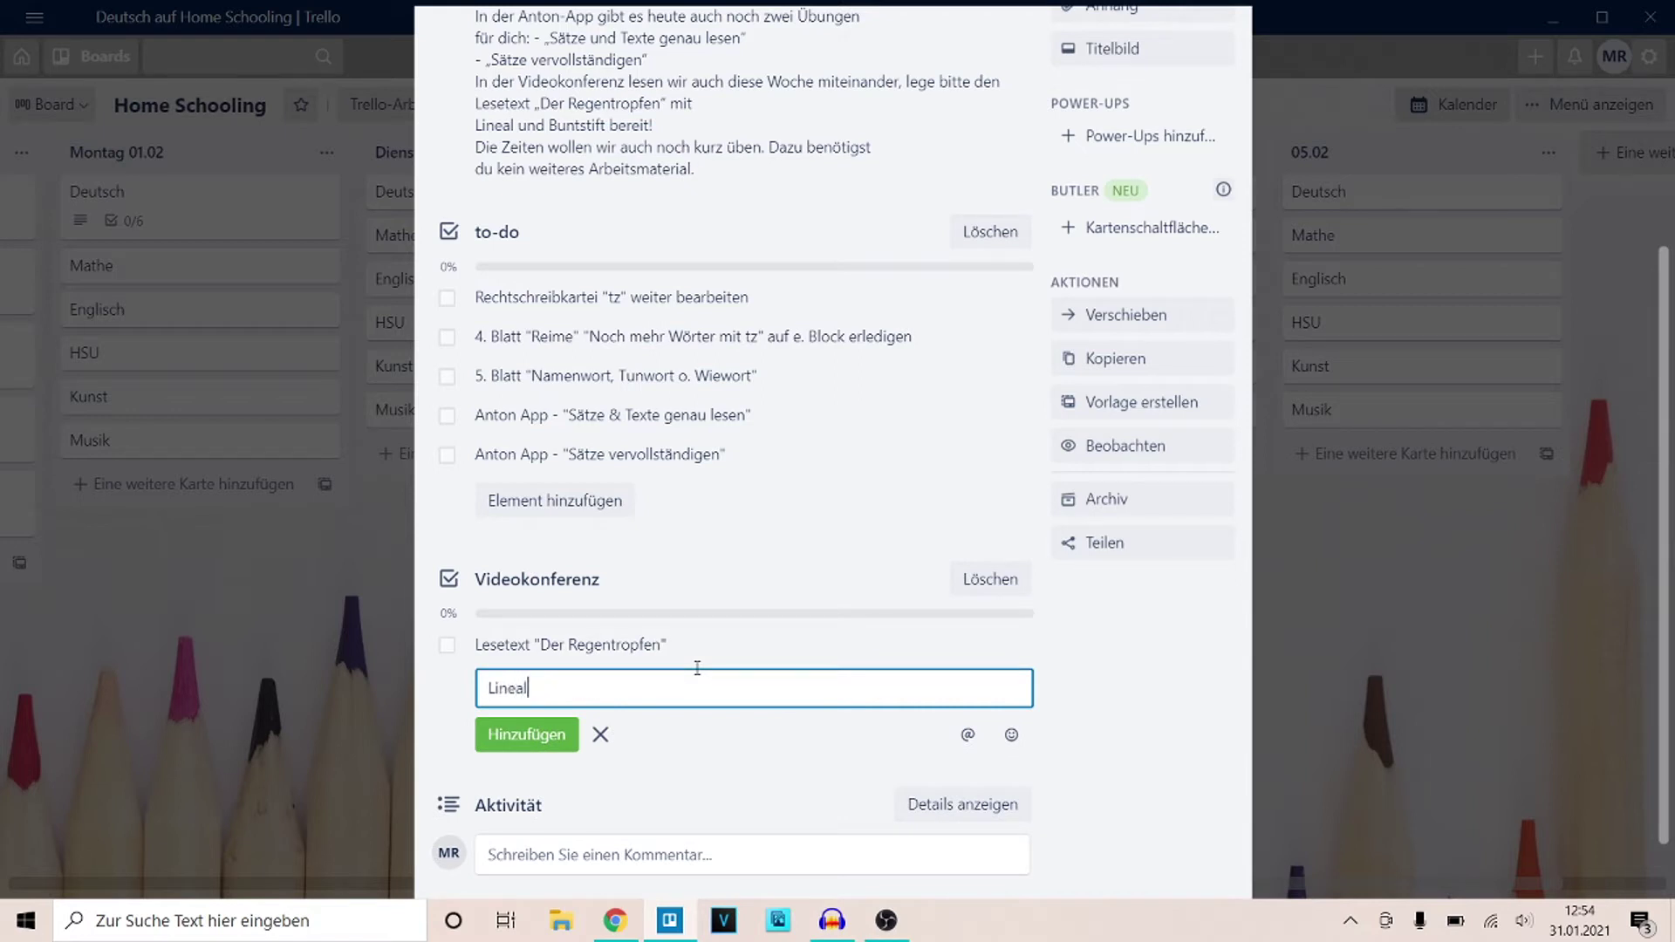
key("Return")
type("Buntstift")
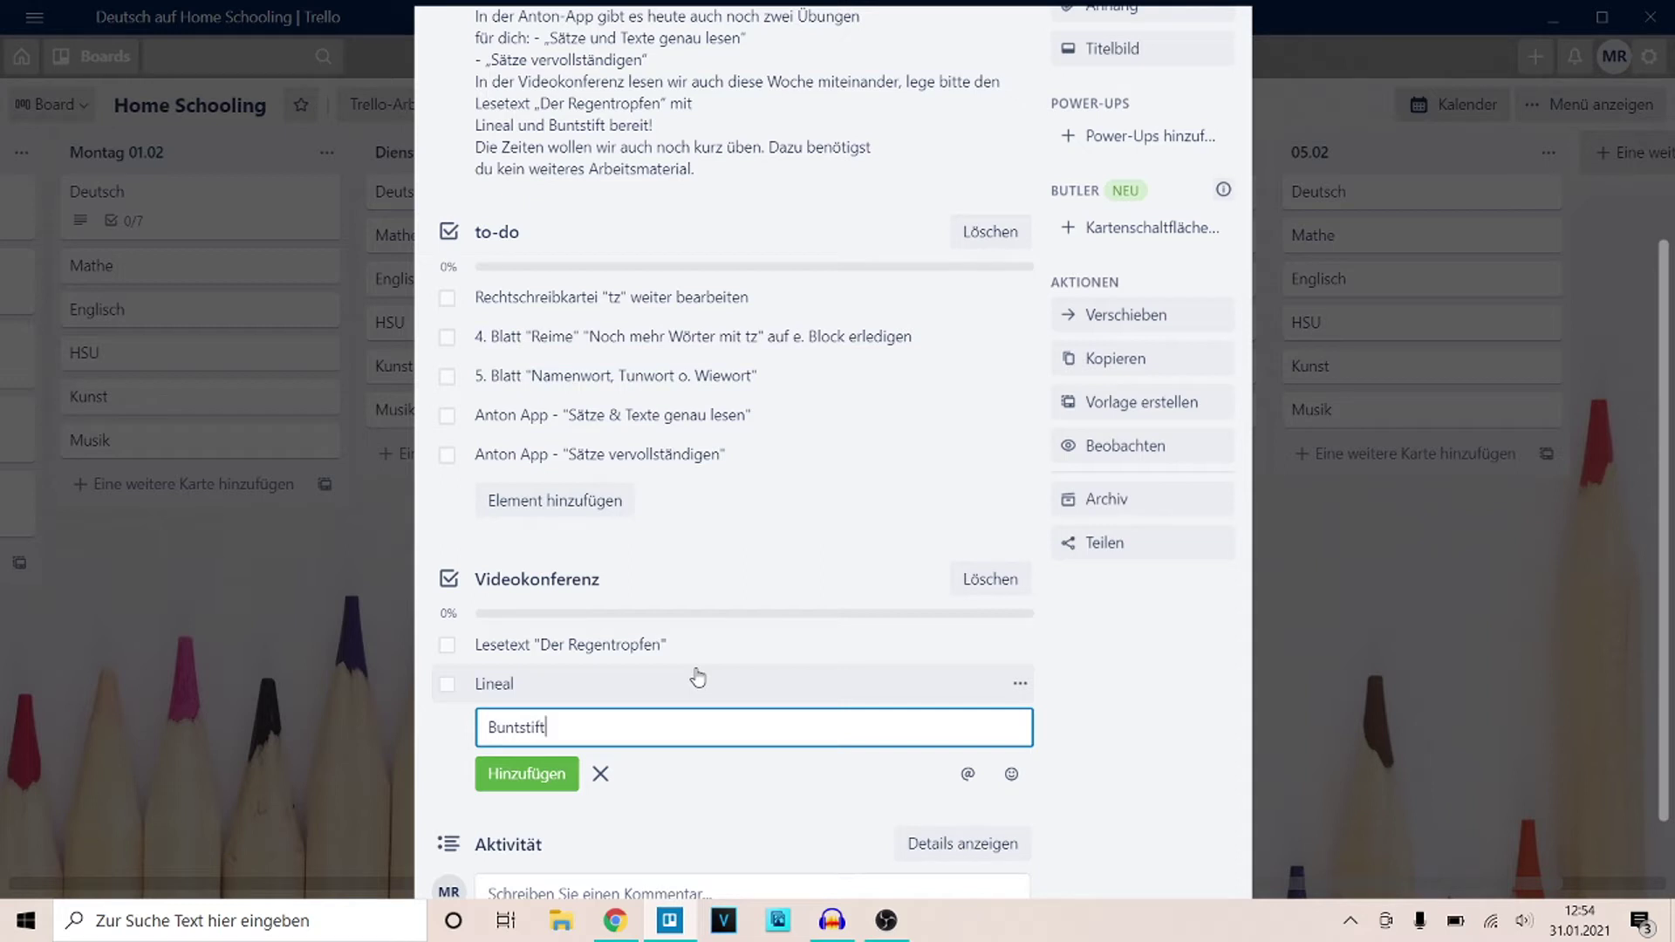
key("Return")
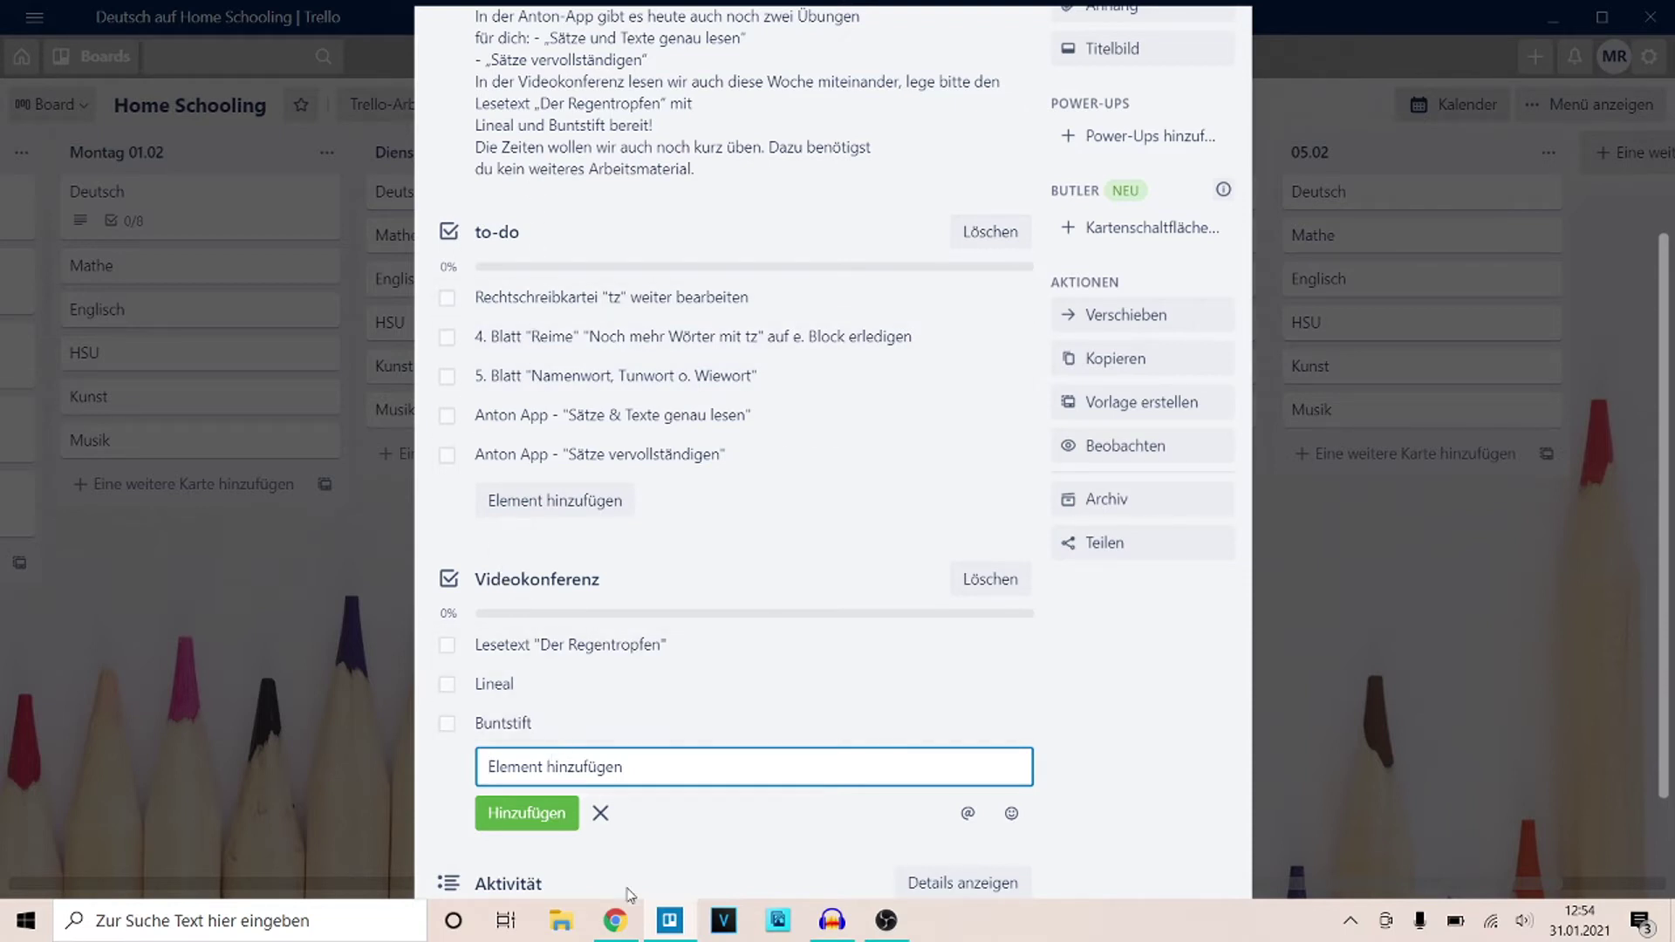
- Attach the copied video conference link to the Deutsch card with the name Videokonferenz Deutsch and close the card
mouse_move(615, 921)
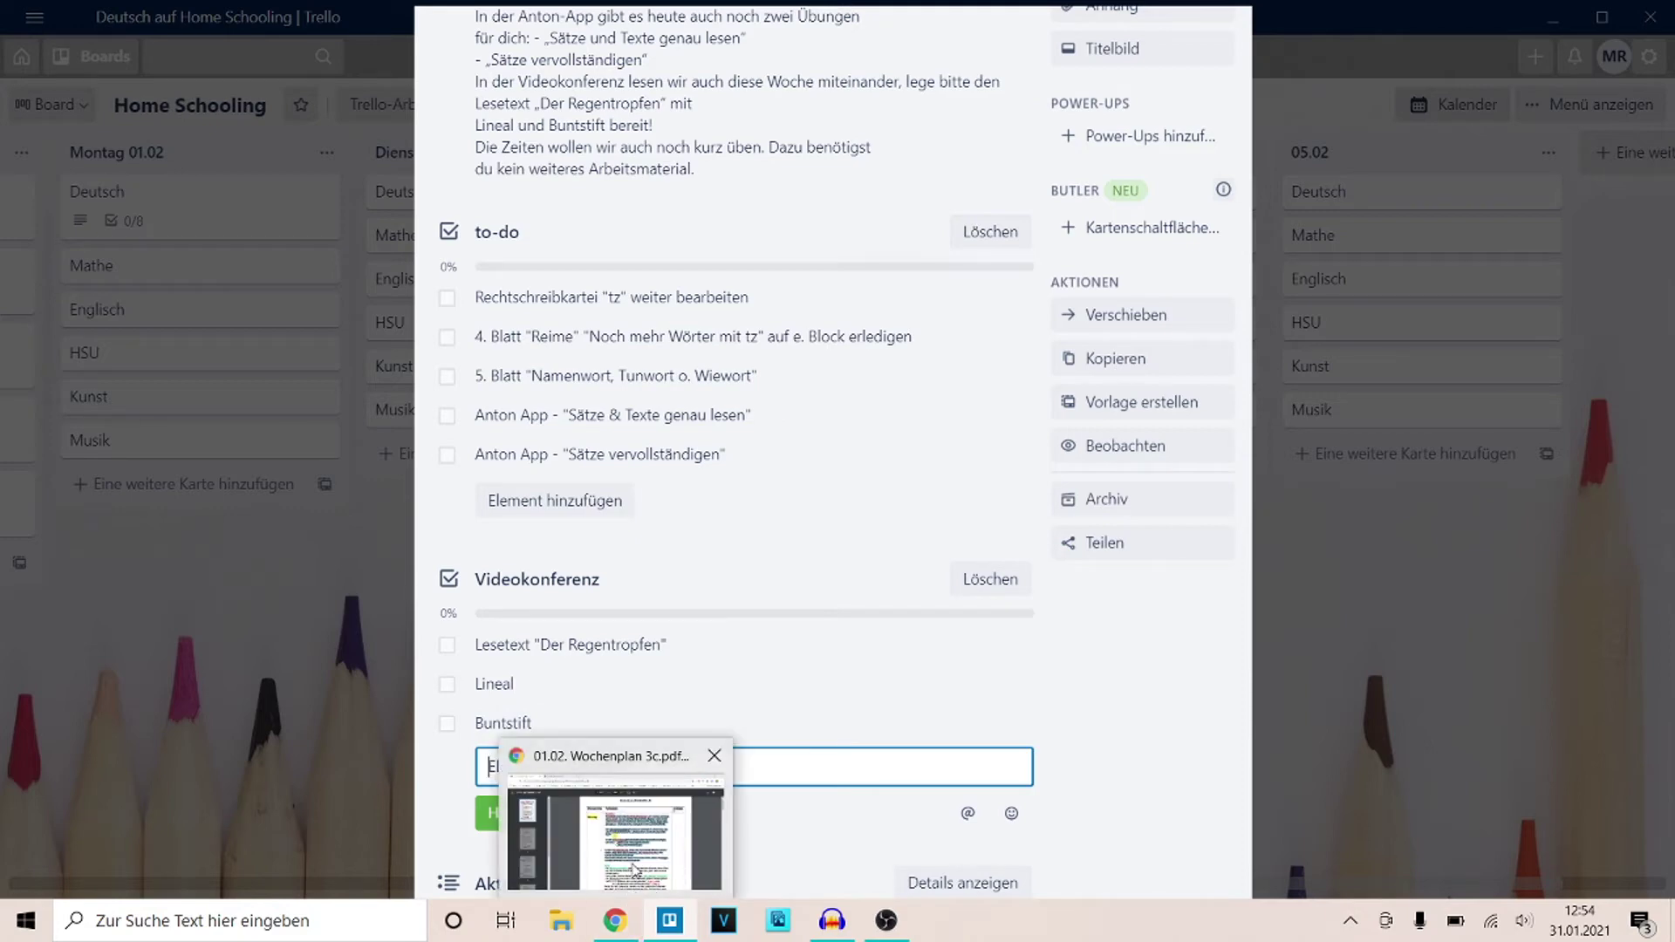
scroll(1034, 550, "up", 1)
scroll(1040, 551, "up", 1)
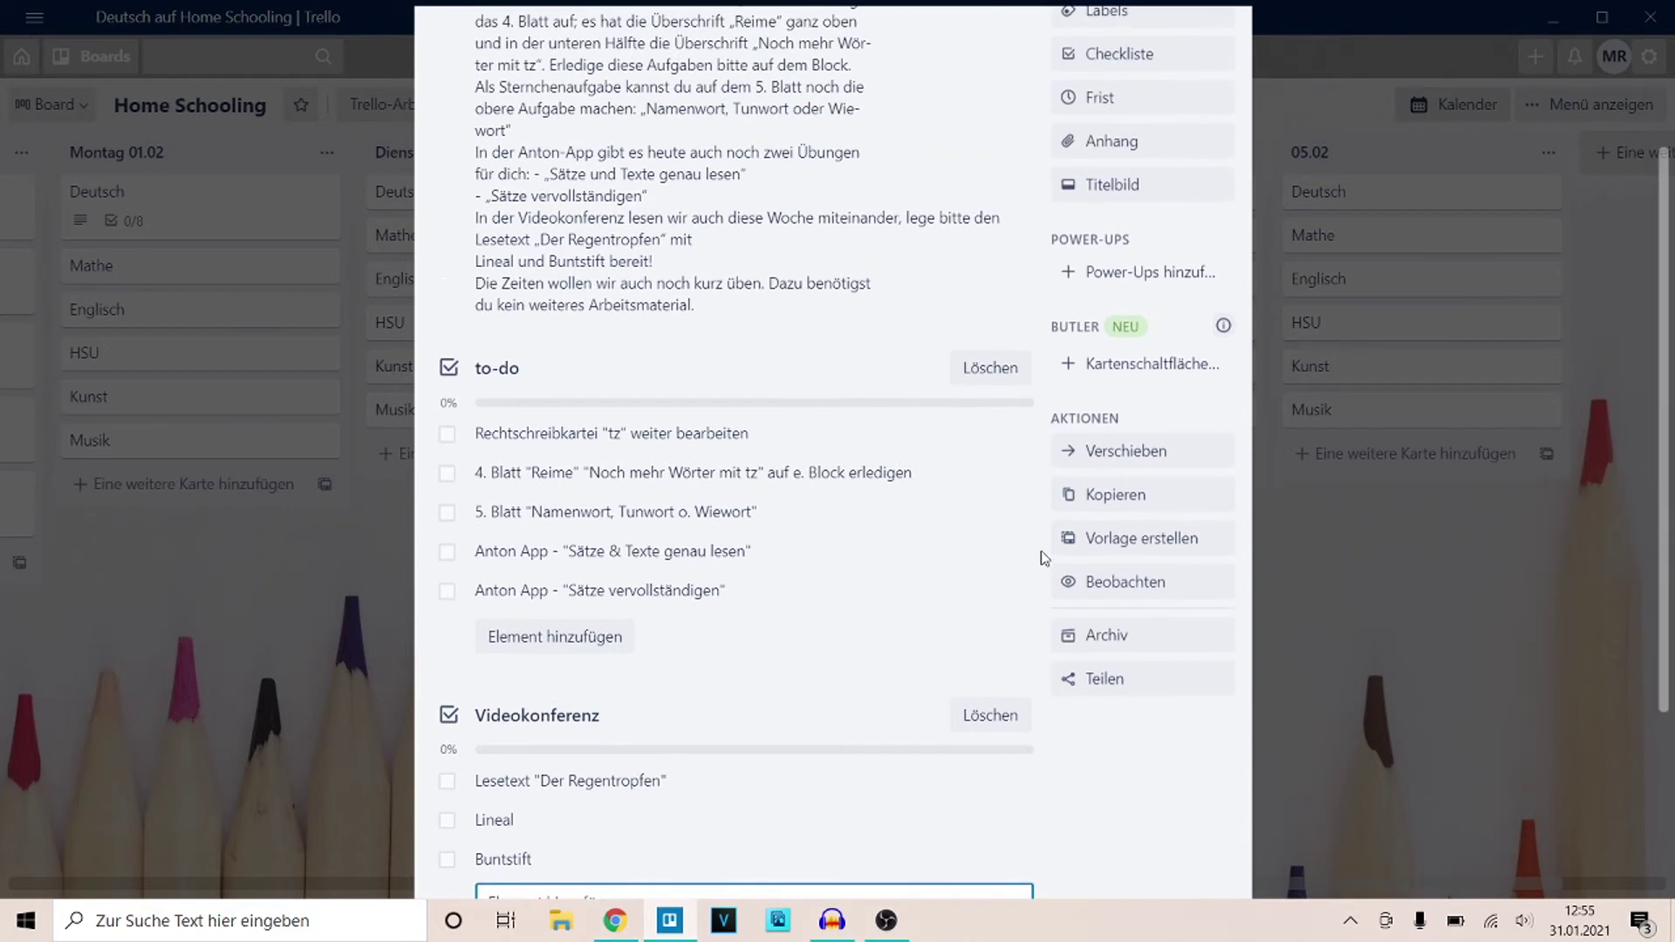
left_click(1132, 144)
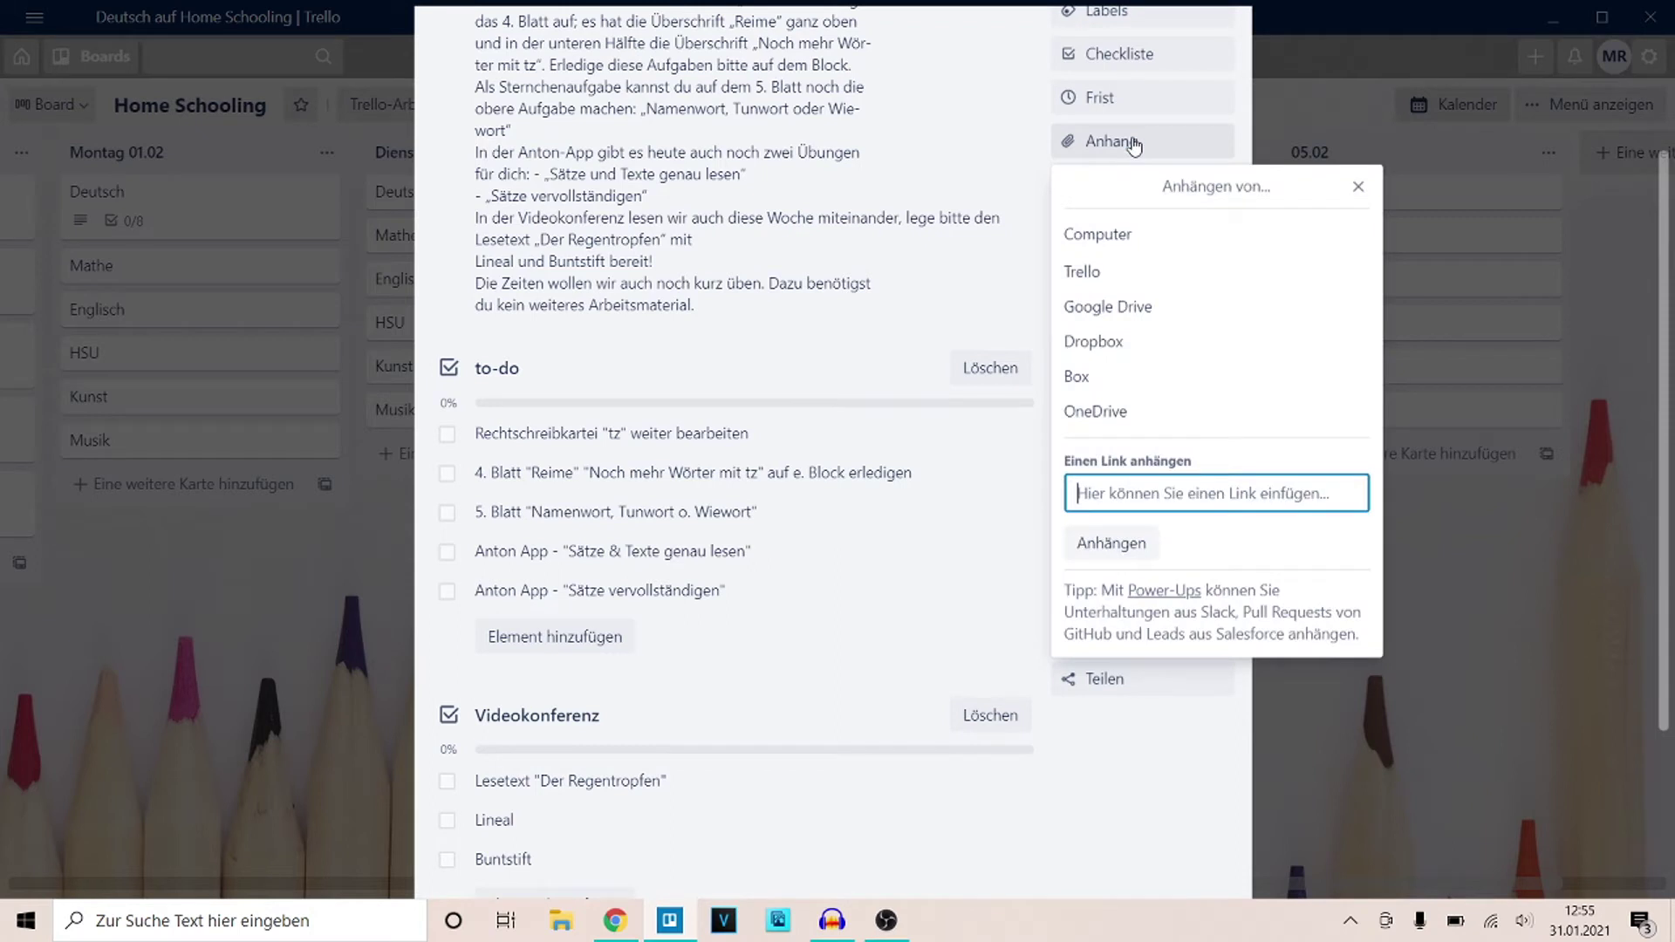
key("ctrl+v")
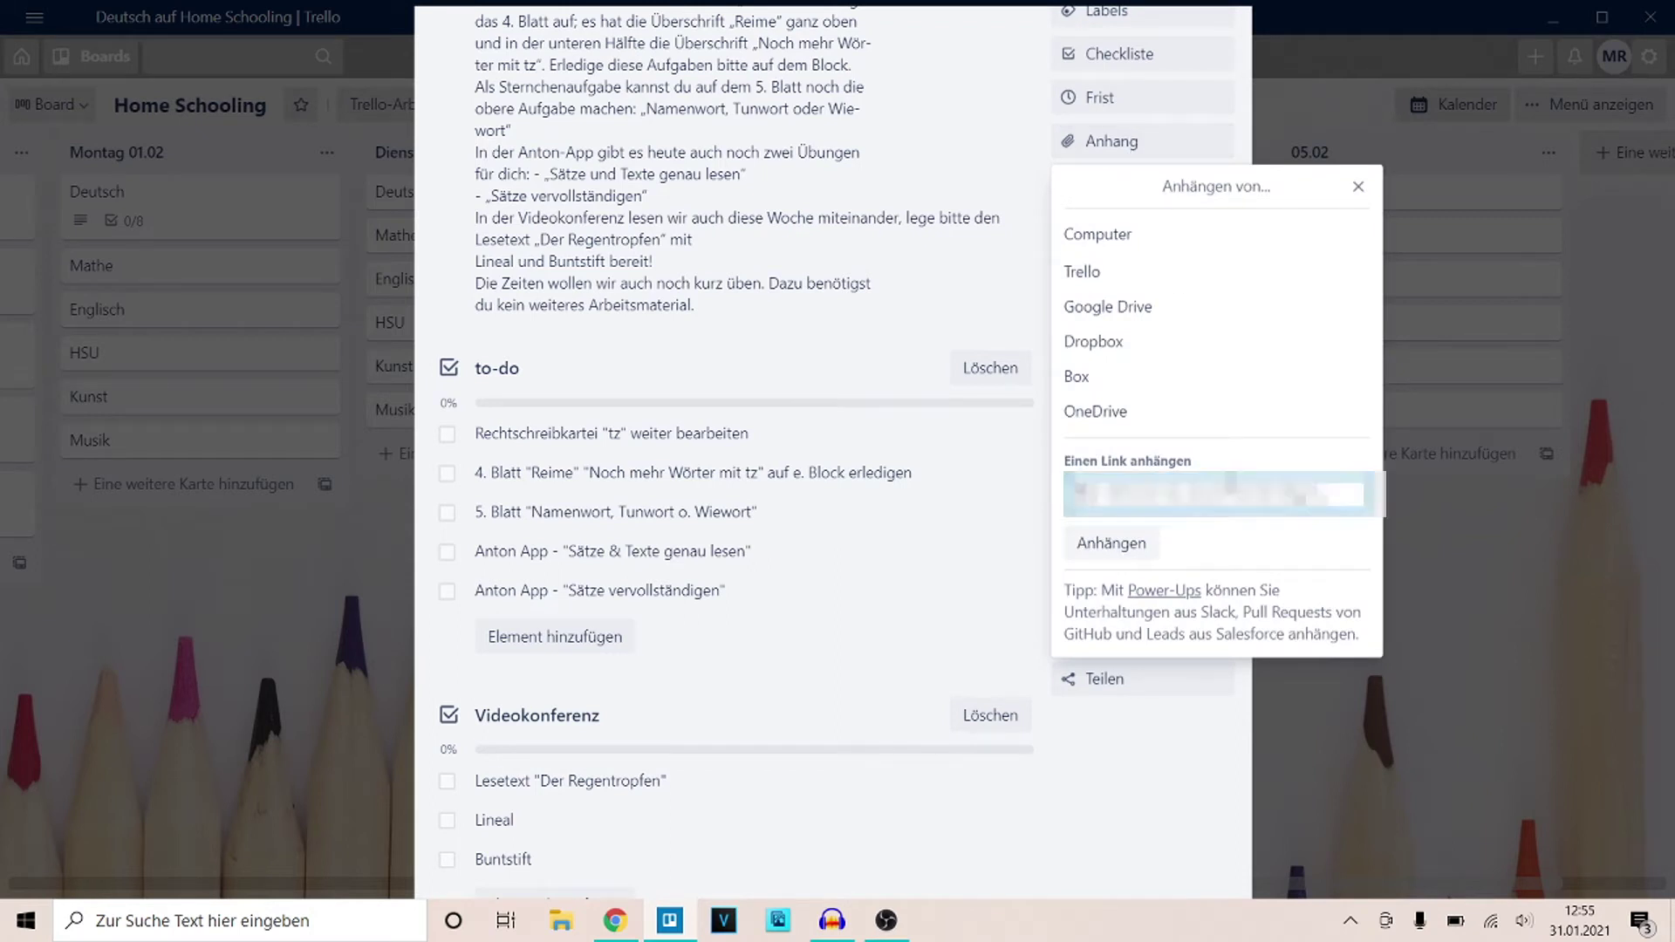
left_click(1169, 576)
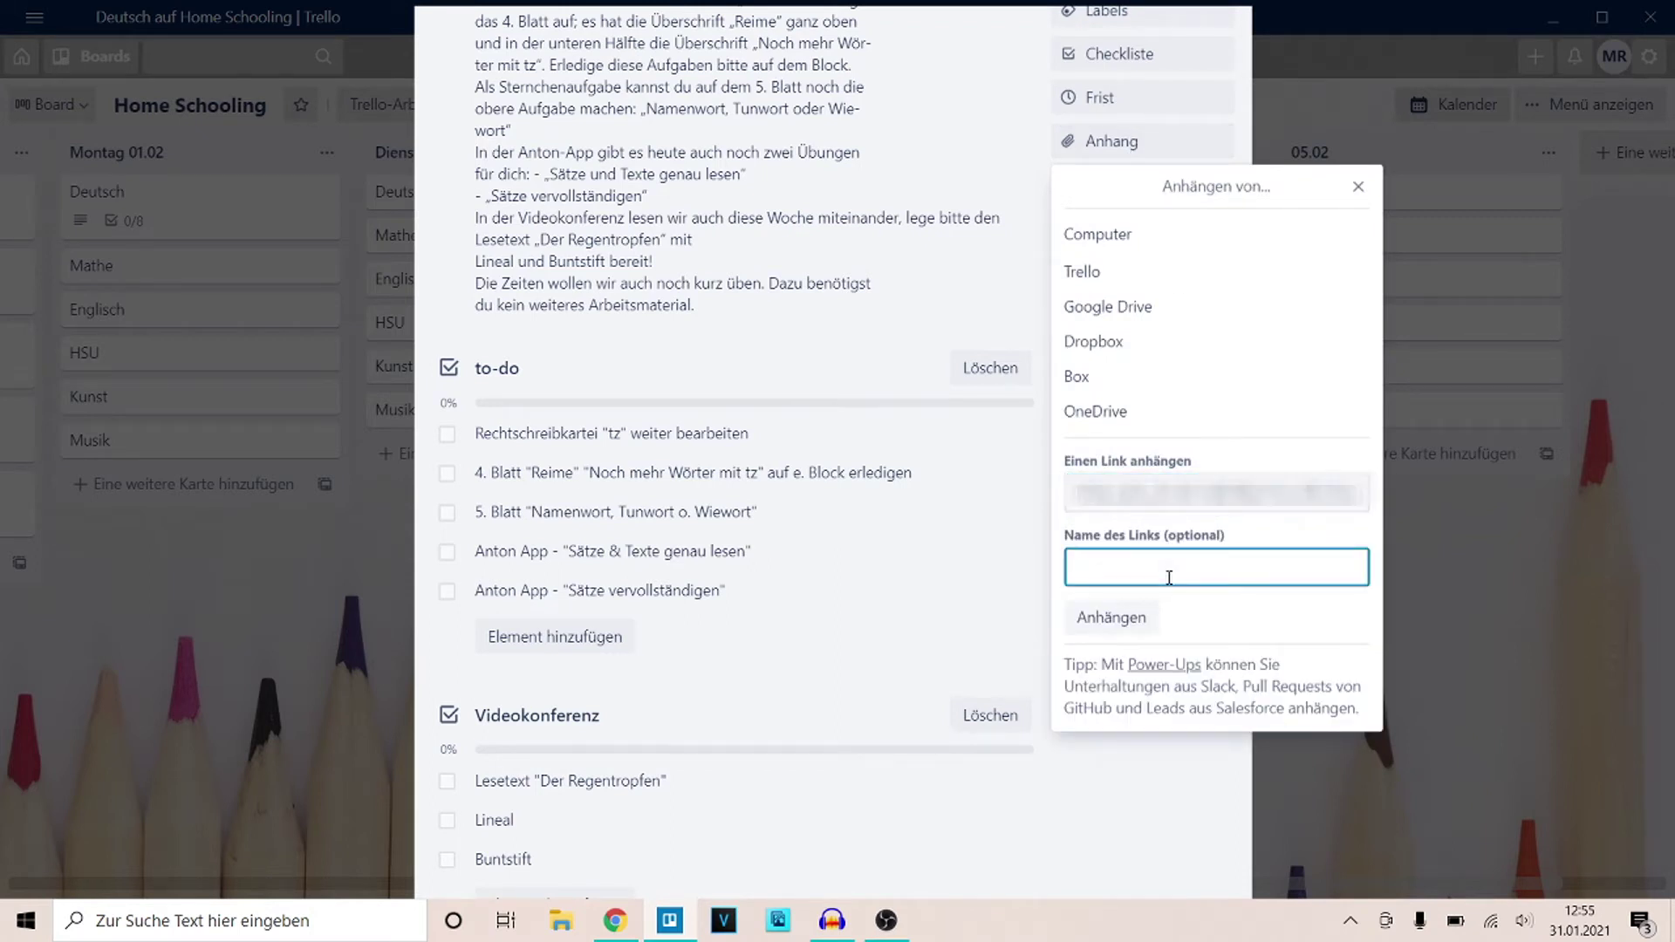
type("Videokonferenz M")
key("BackSpace")
key("BackSpace")
key("BackSpace")
key("BackSpace")
type("Deutsch")
key("Return")
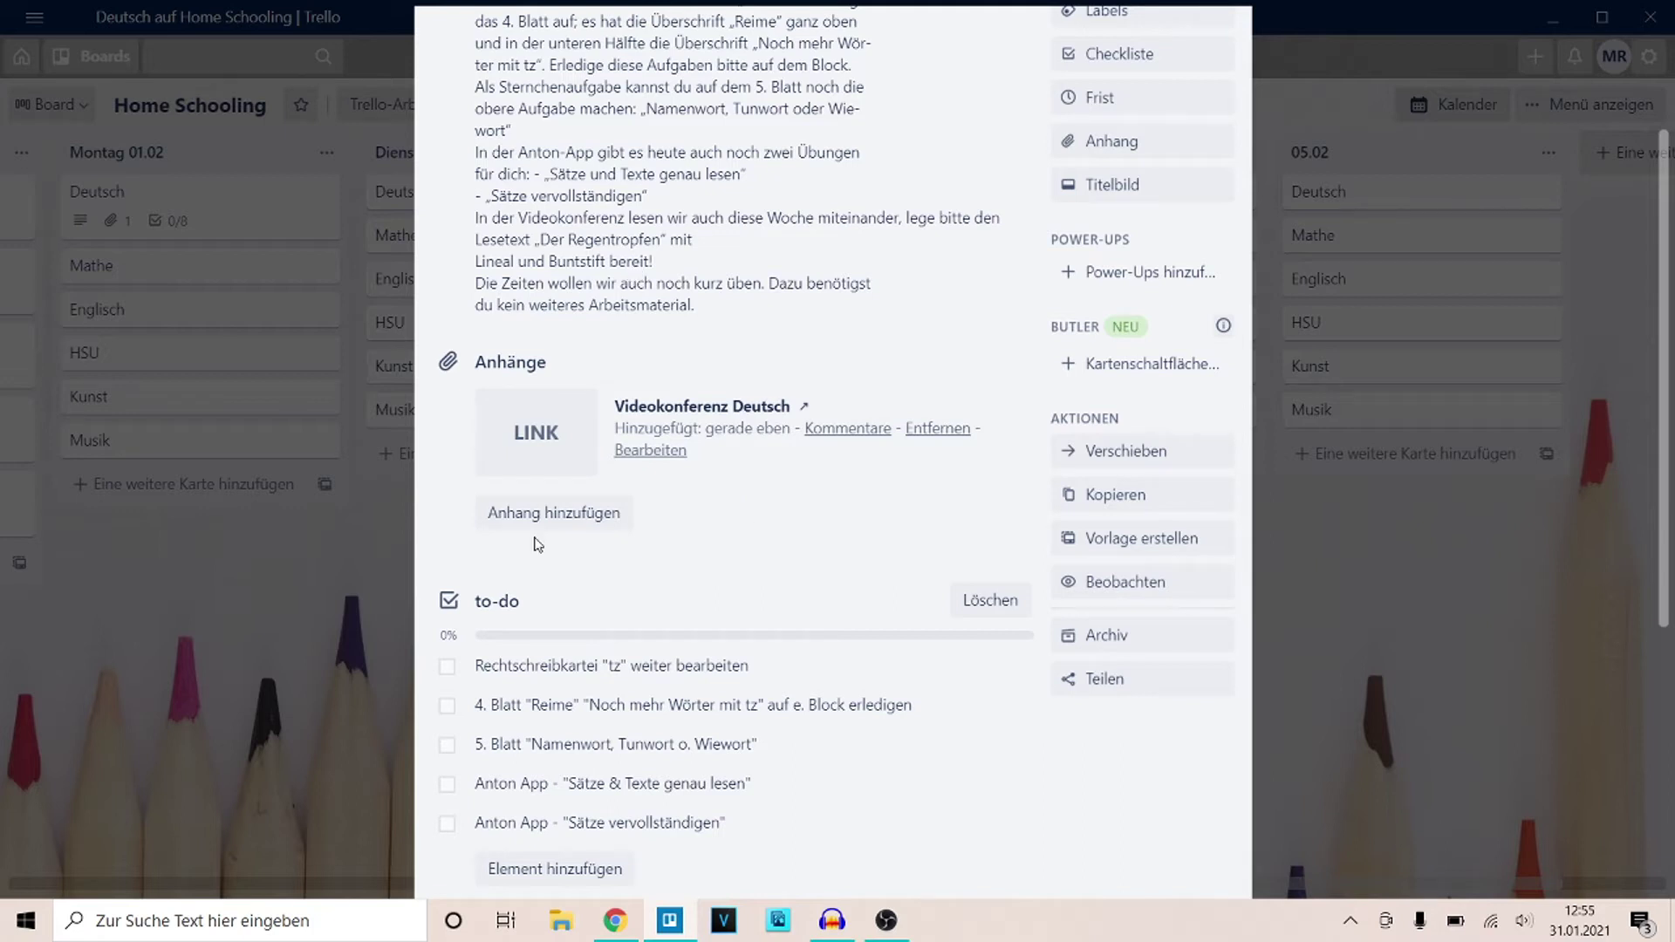
left_click(286, 708)
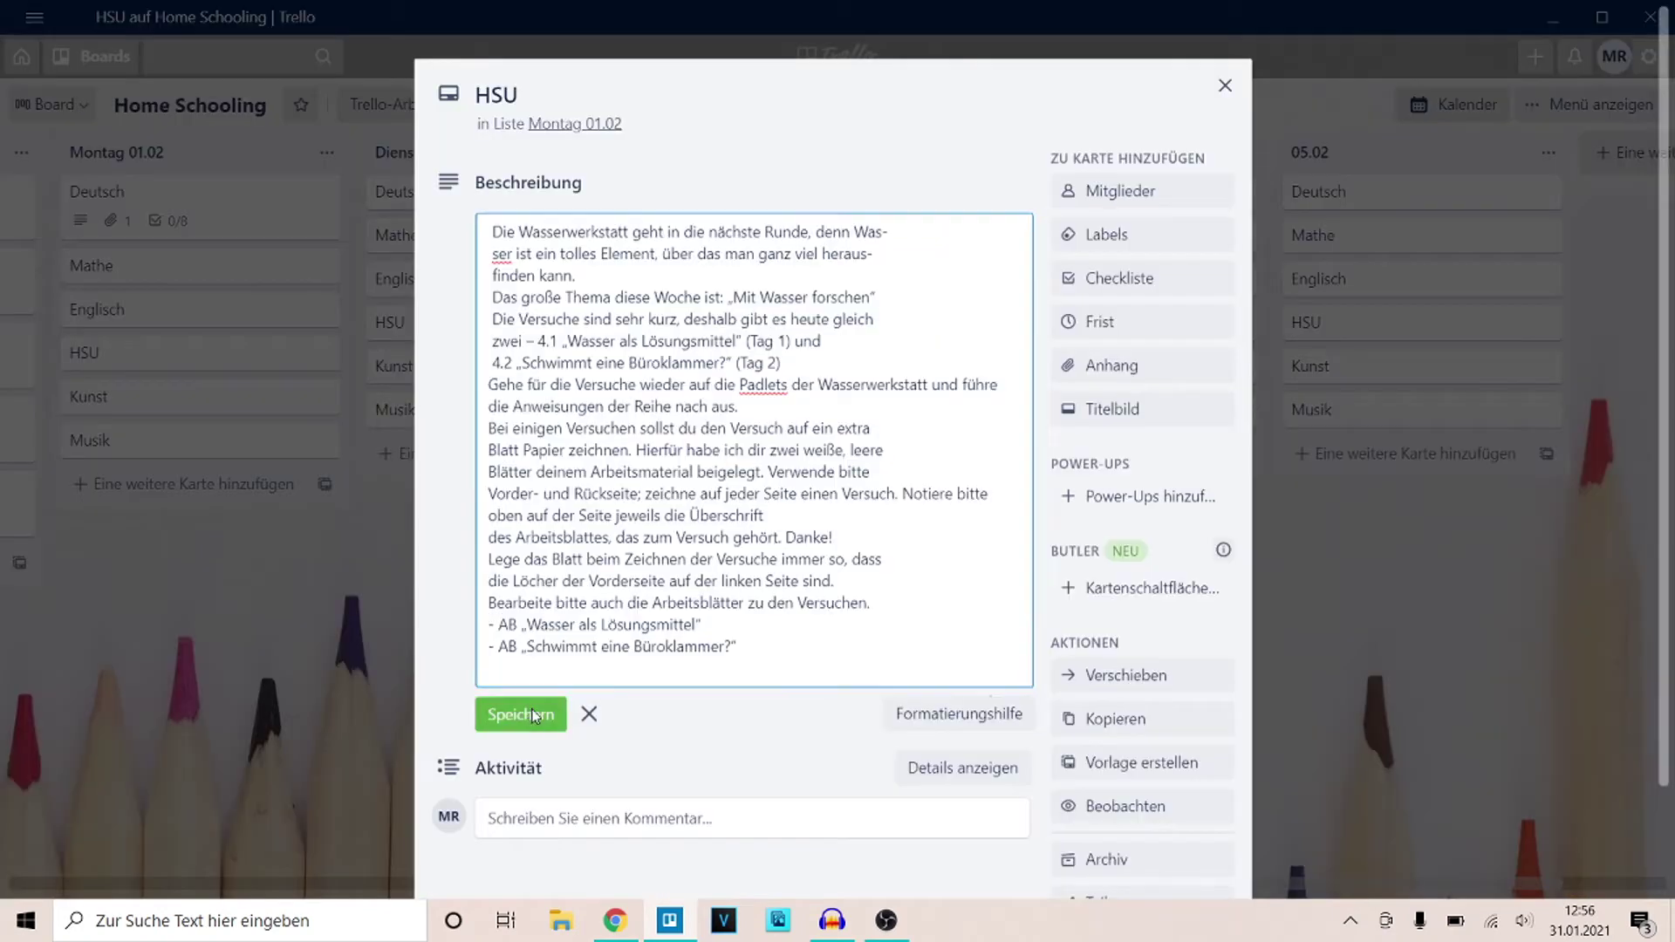
- Save the description of the HSU card in Montag 01.02 and attach the copied link under the name Wasserwerkstatt
left_click(546, 715)
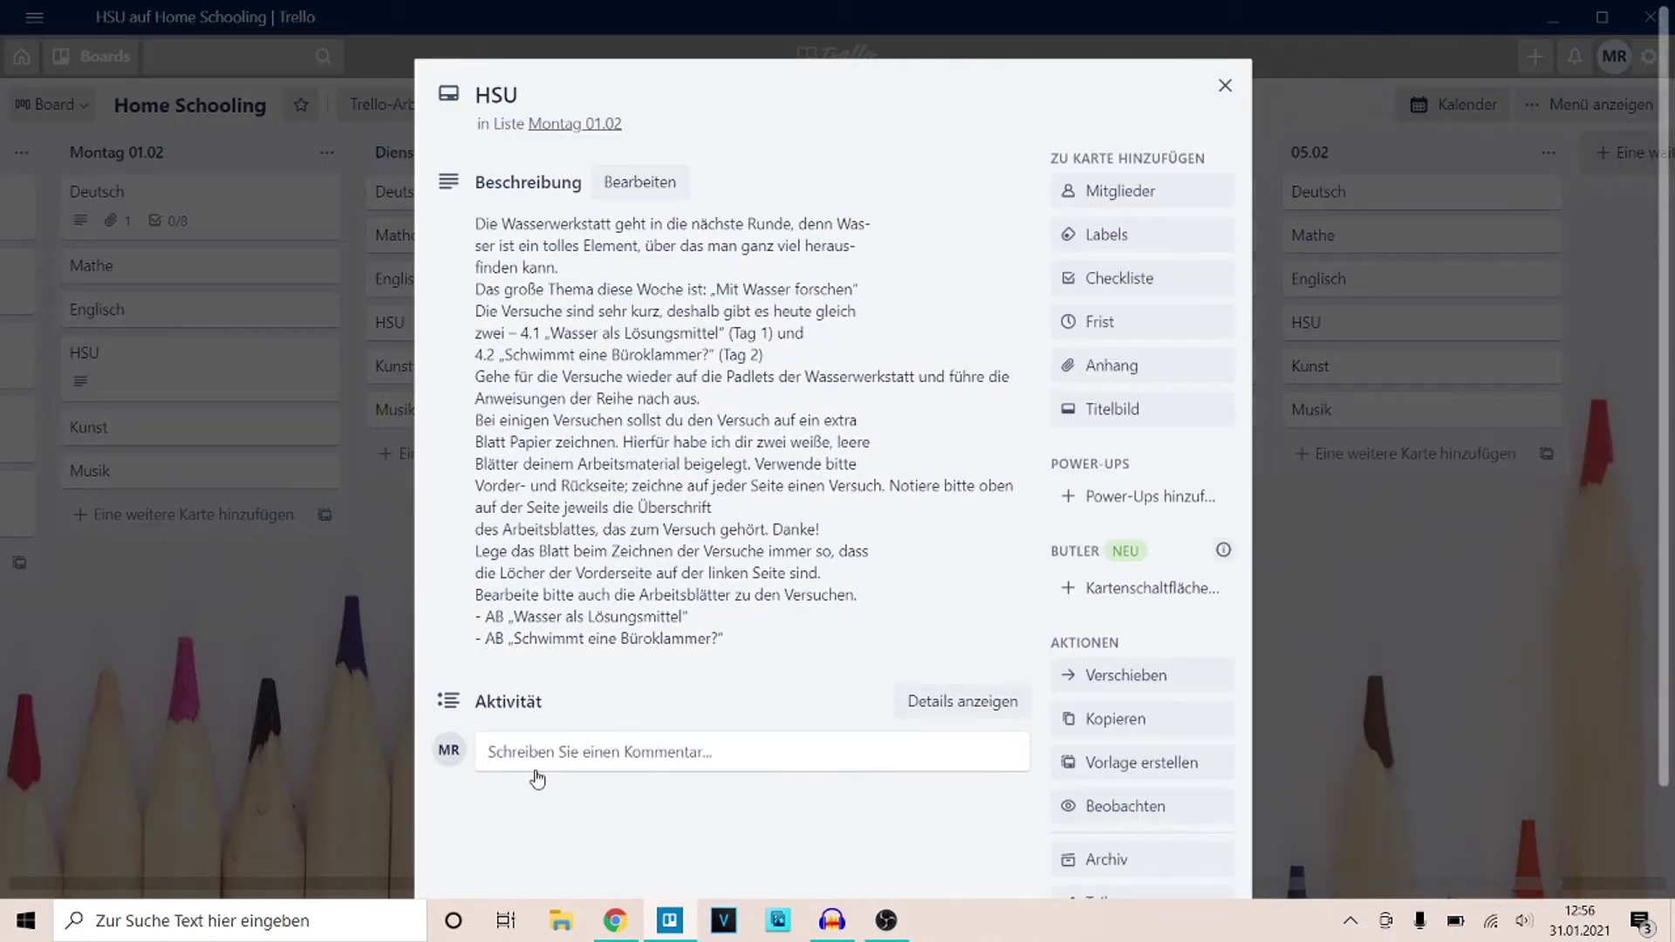
left_click(1112, 366)
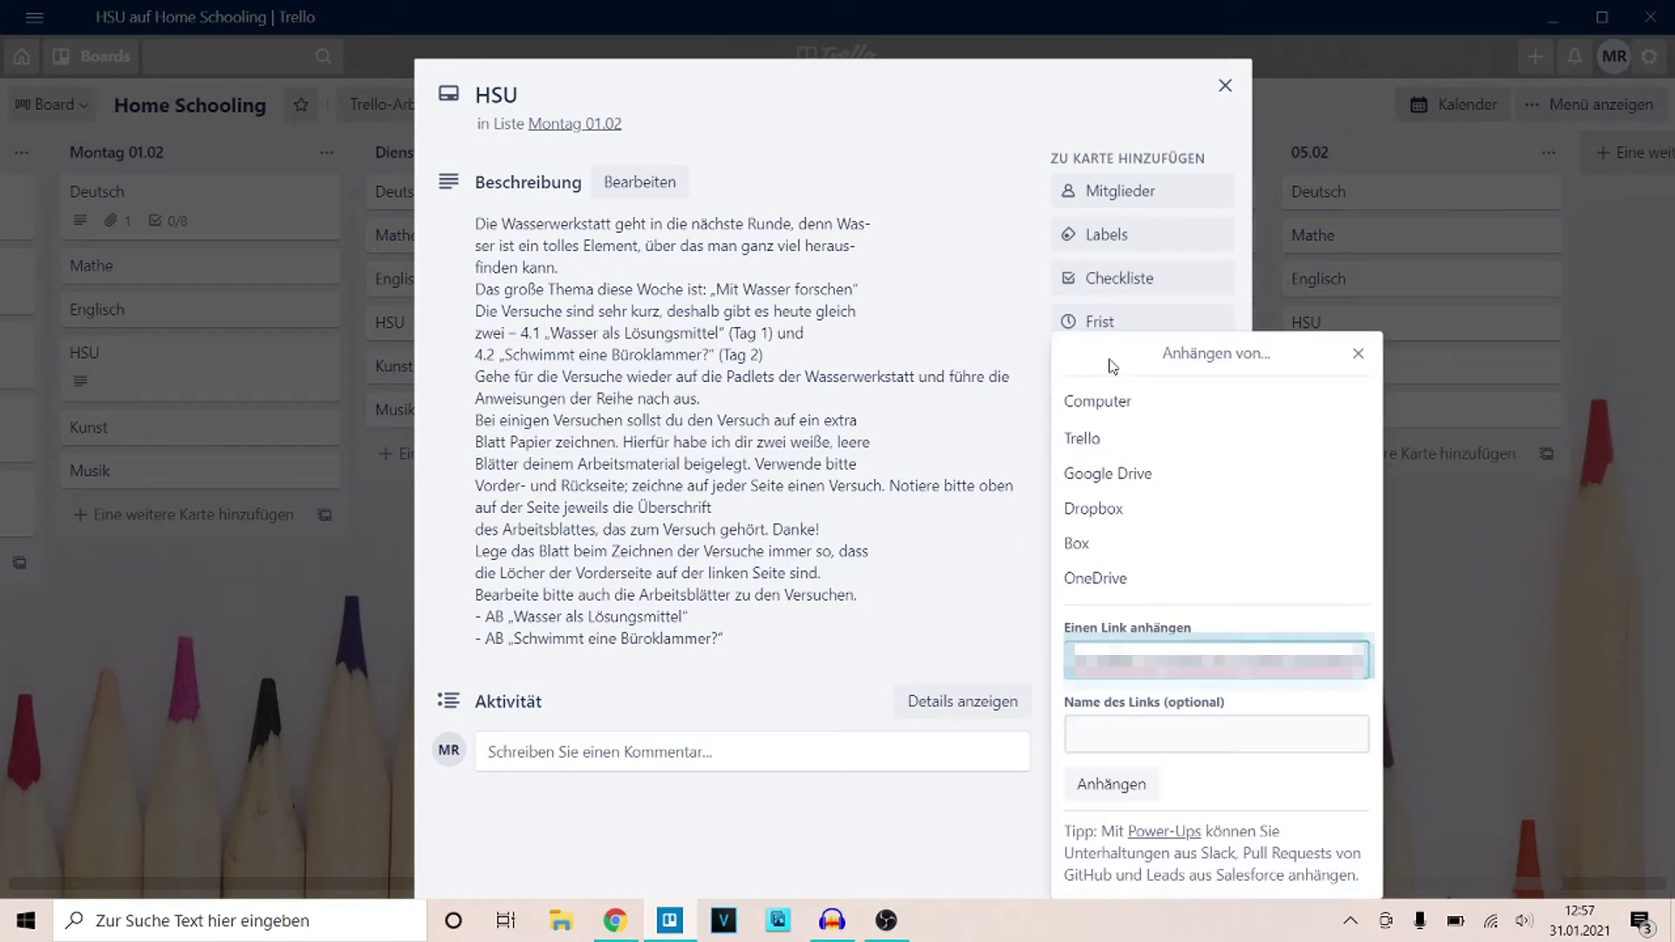
left_click(1111, 729)
type("Wasserwe")
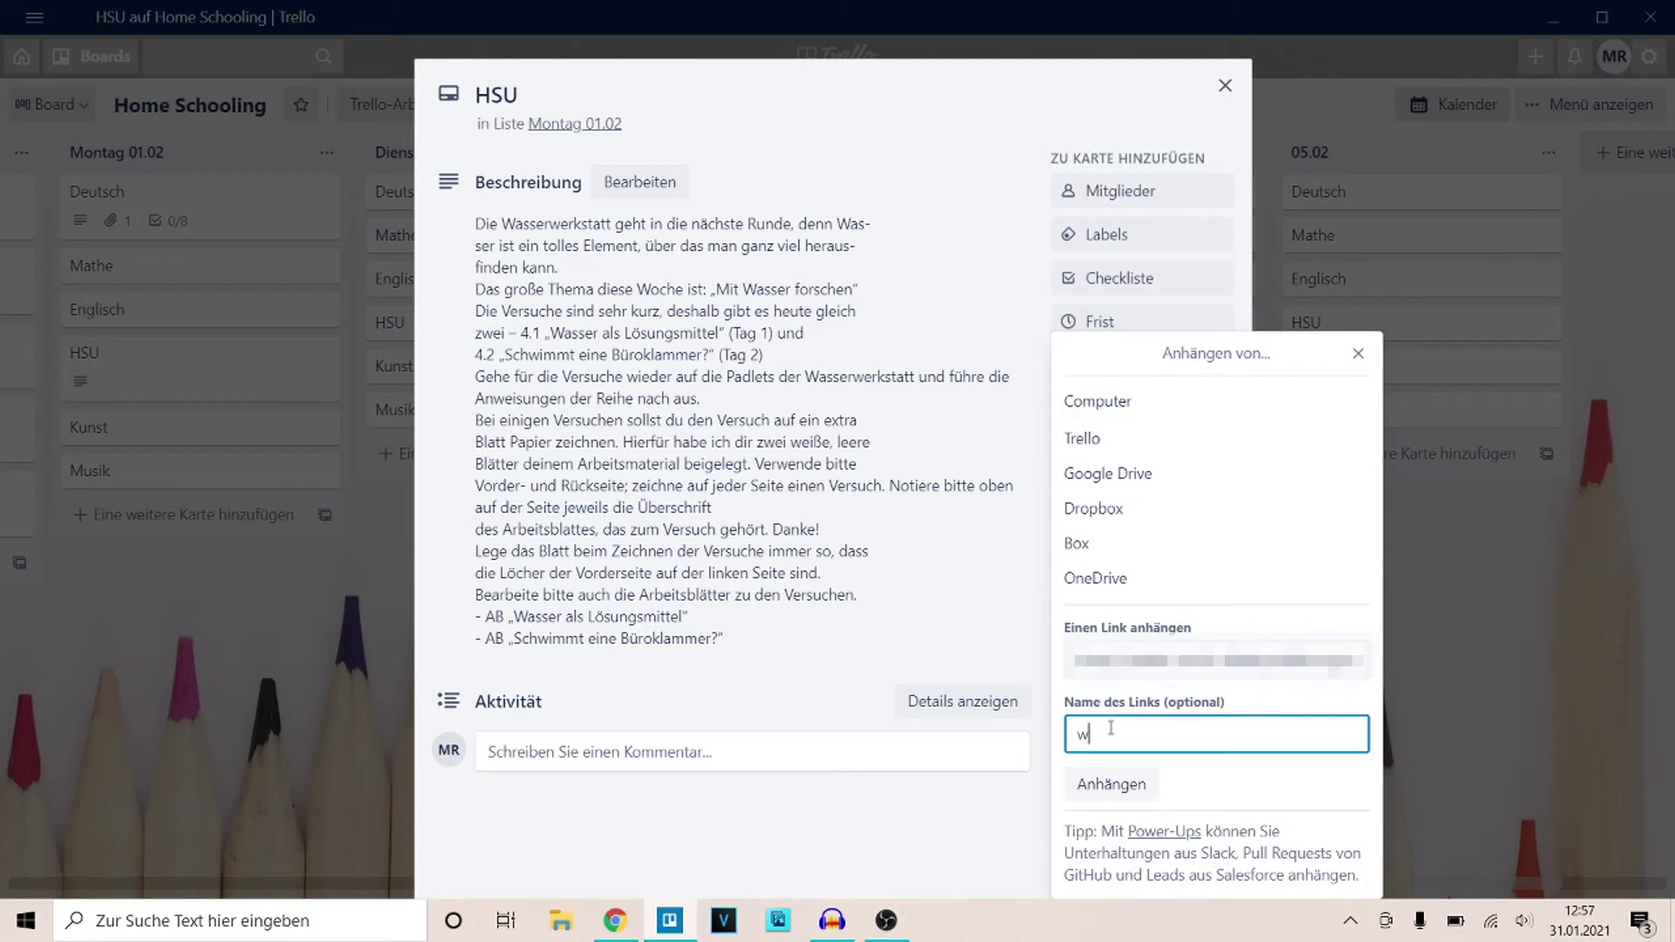
type("rkstatt")
key("Return")
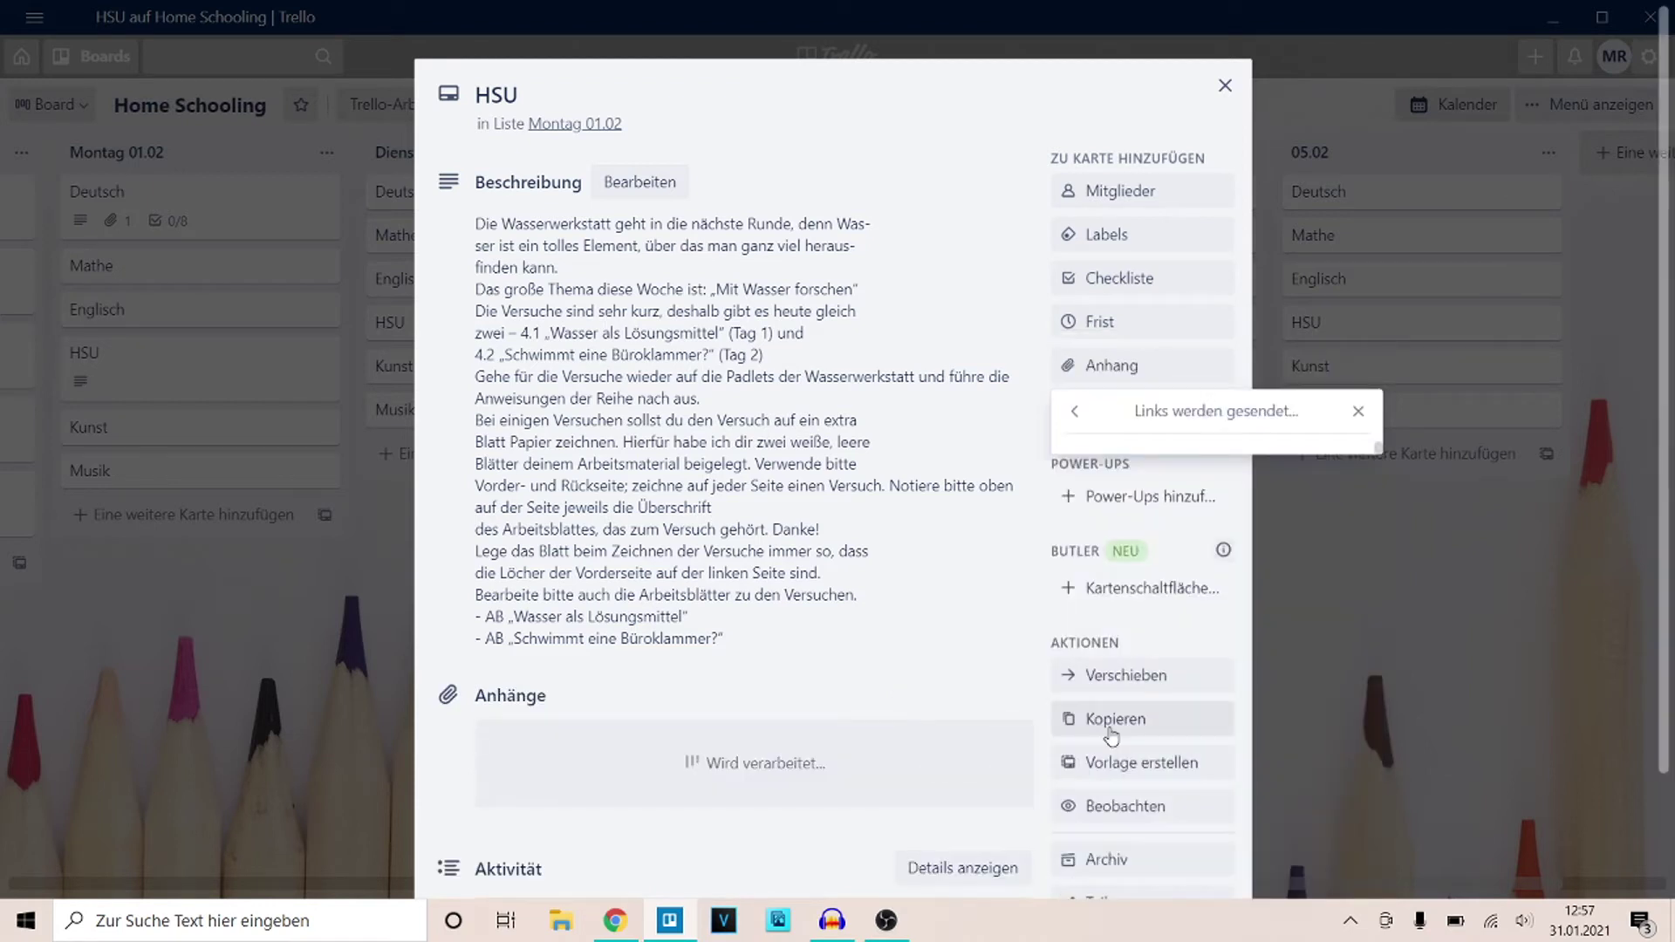
- Add a to-do checklist to the HSU card and retitle it Versuche
scroll(831, 733, "down", 1)
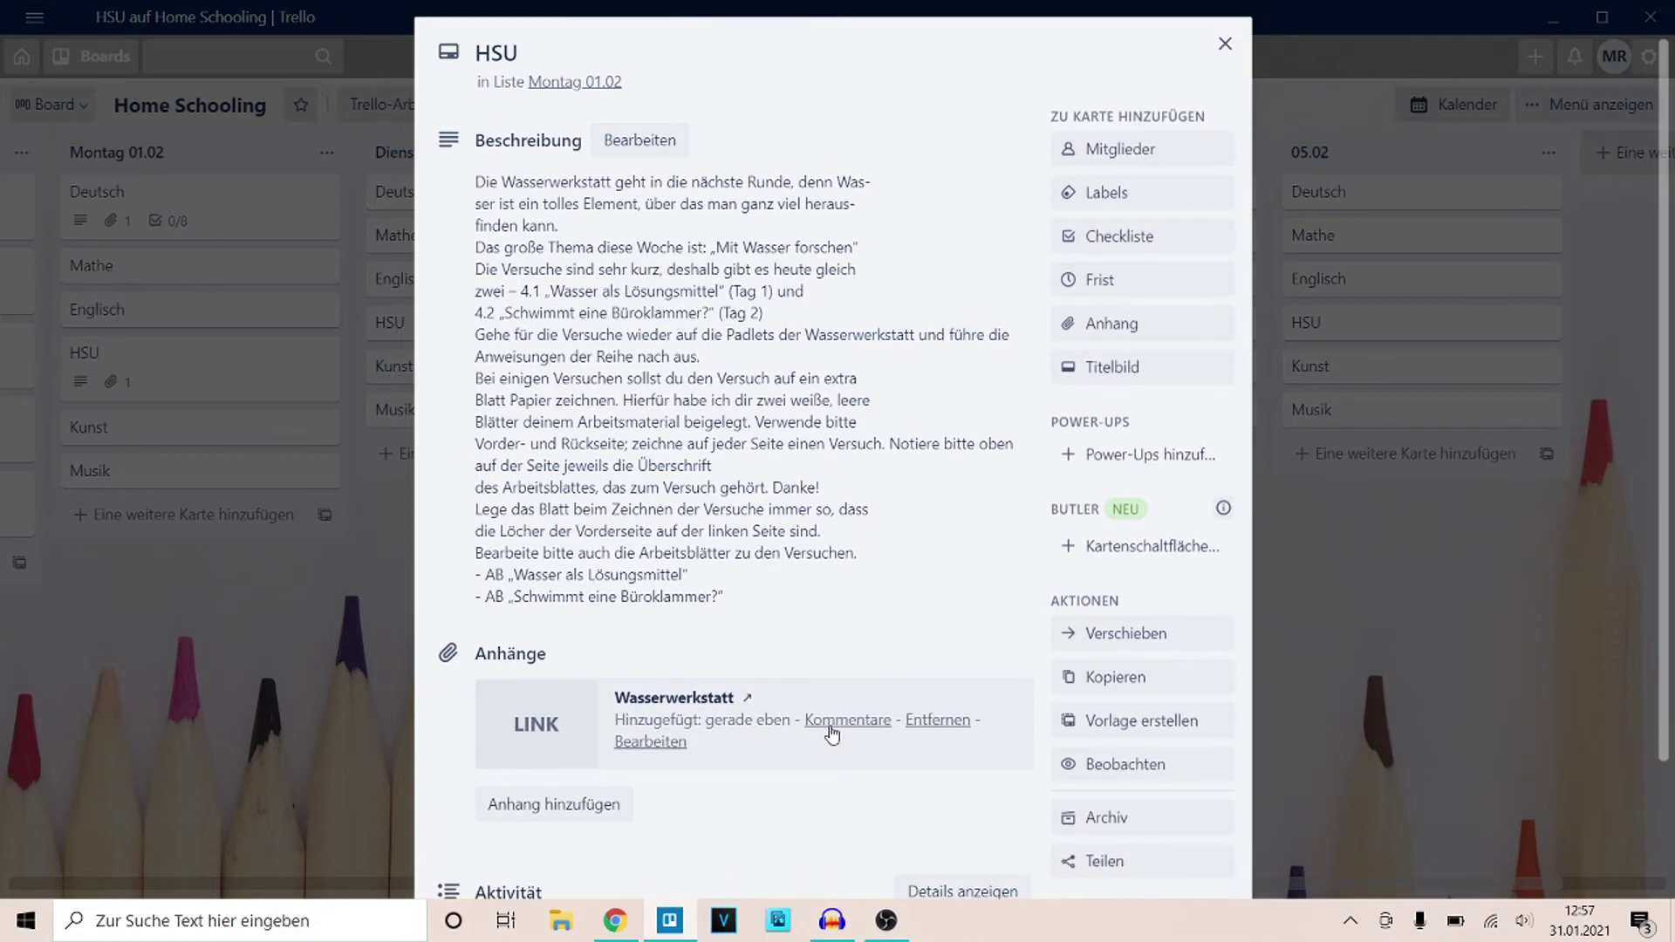
scroll(832, 735, "down", 3)
left_click(1117, 75)
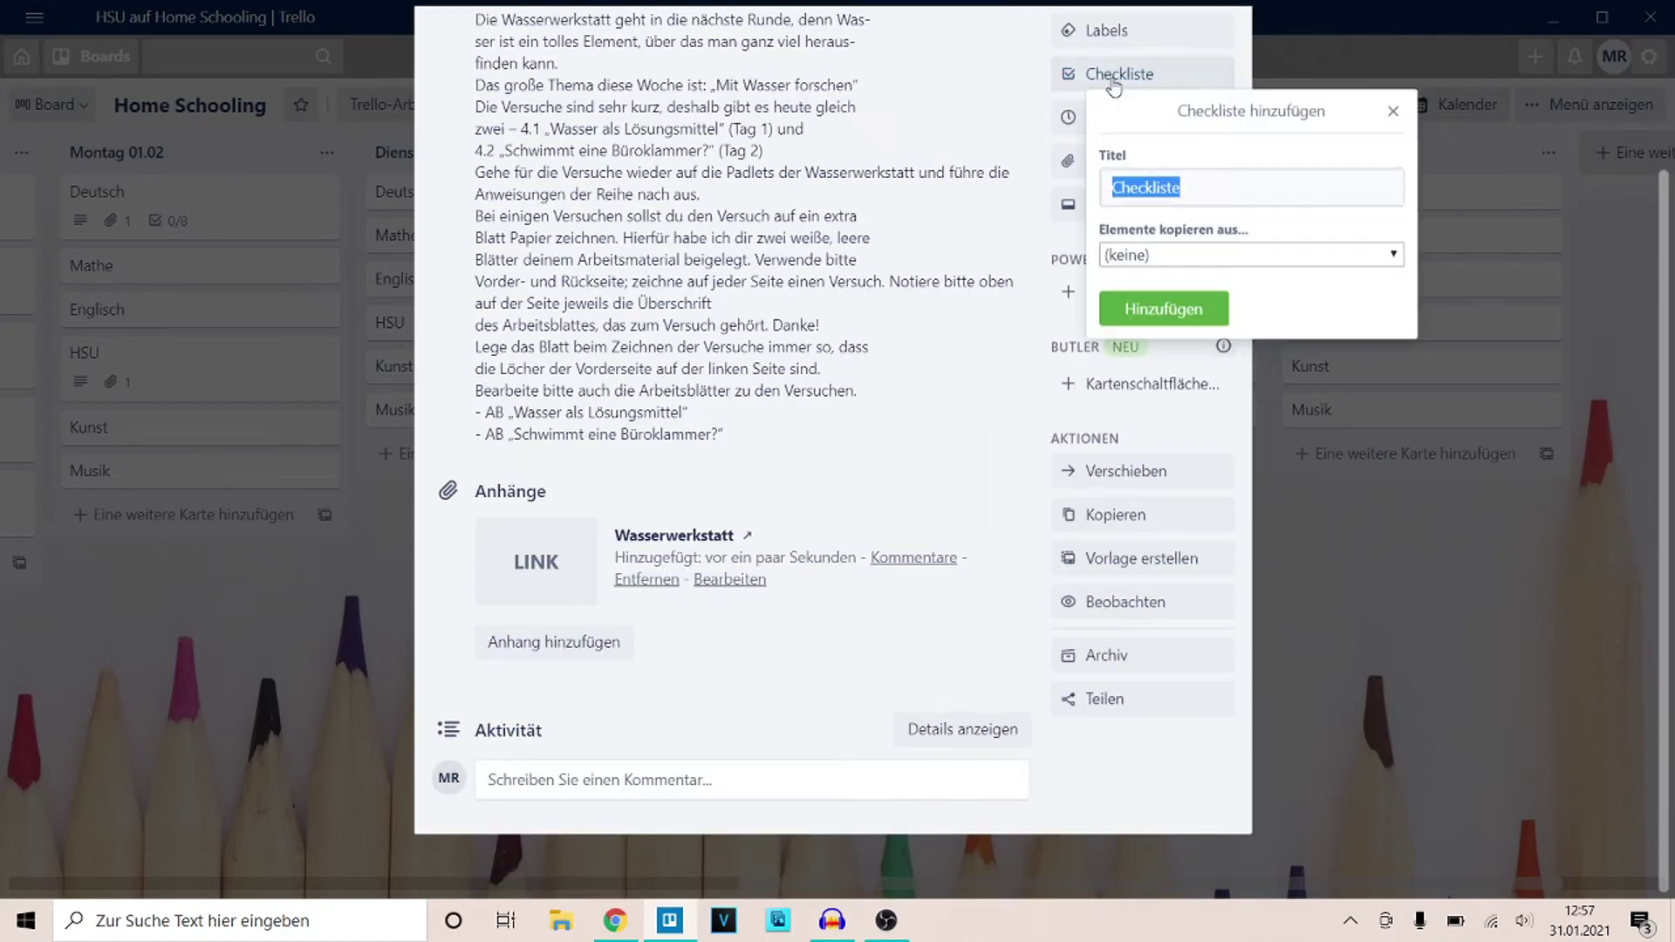
type("to-do")
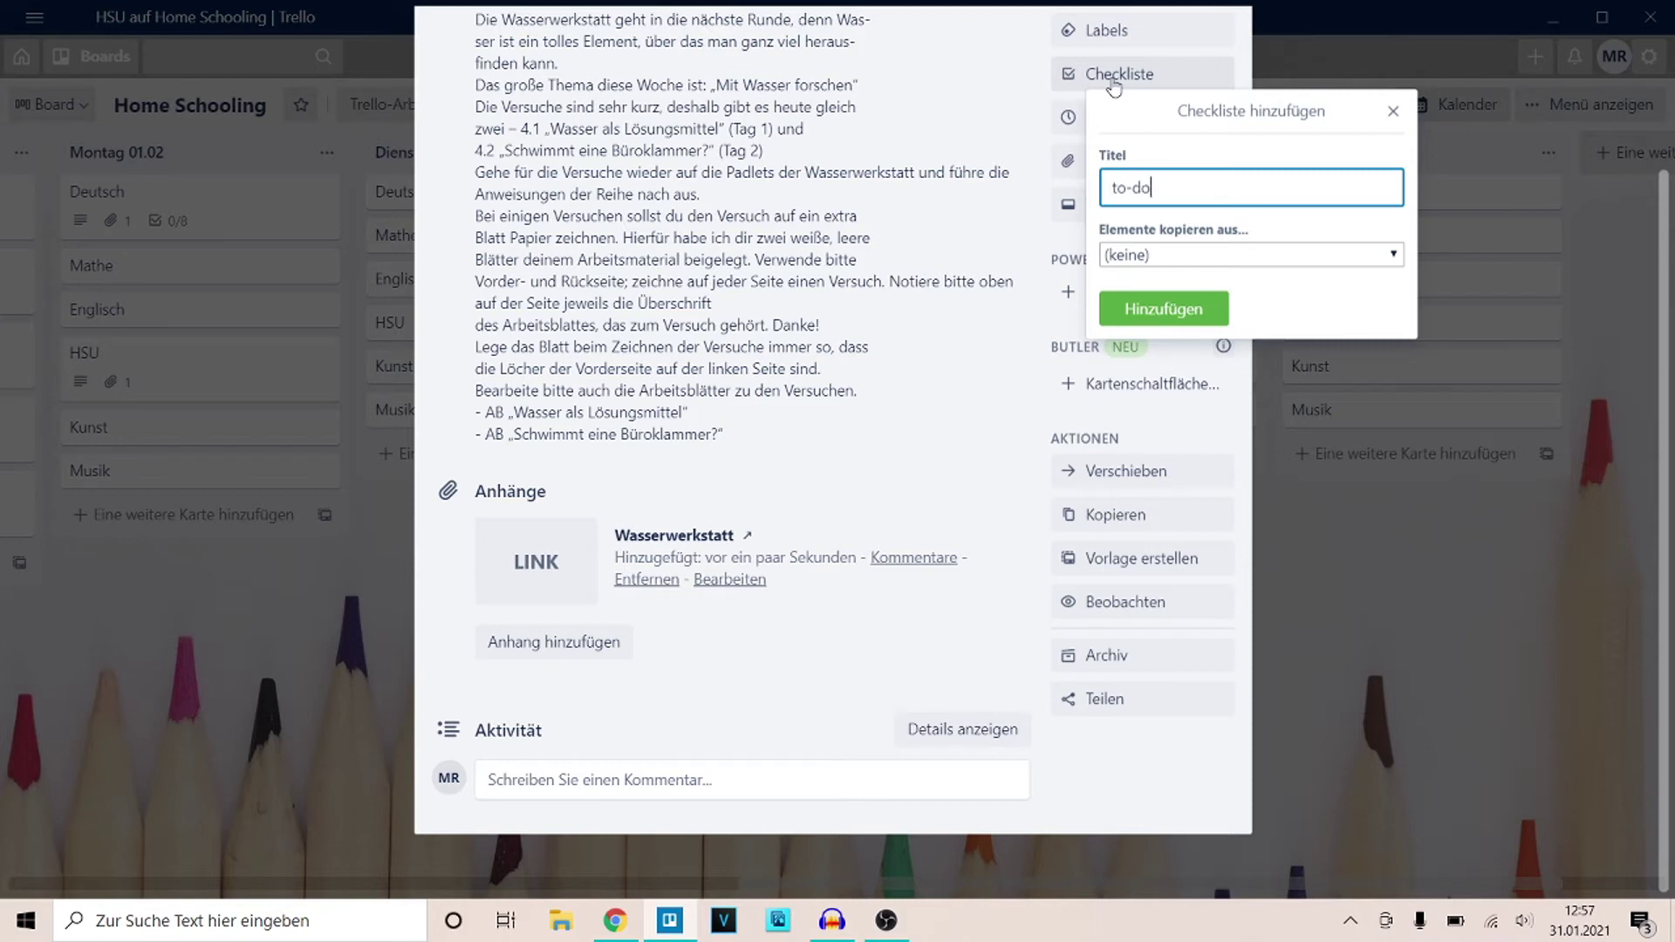
key("Return")
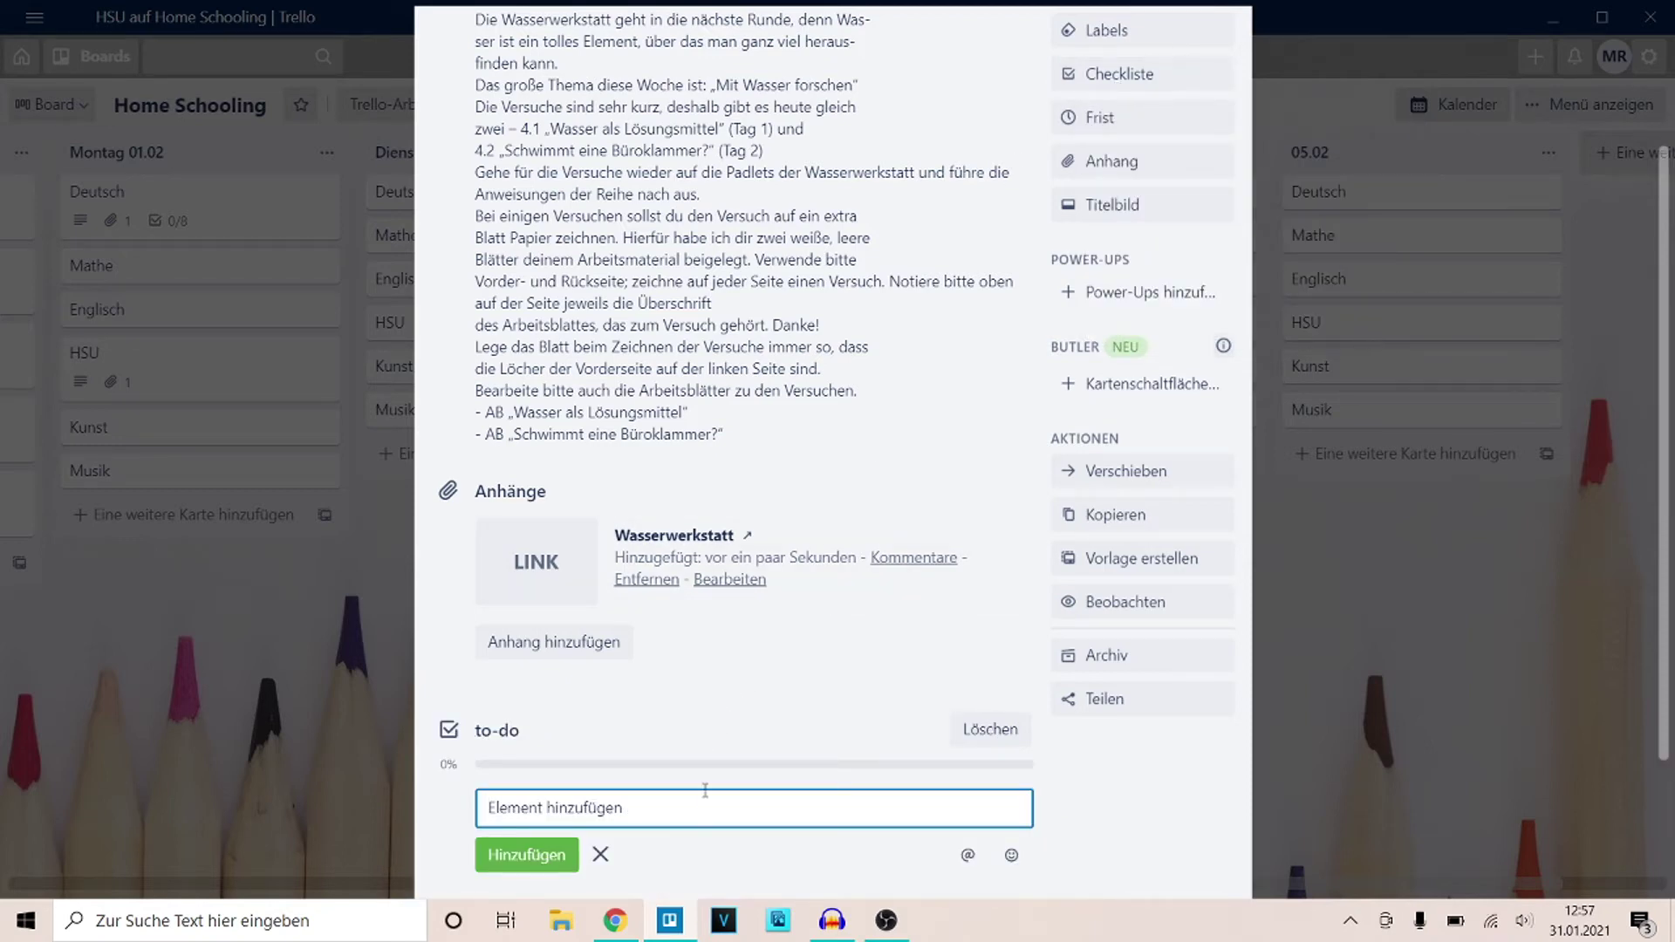
left_click(526, 733)
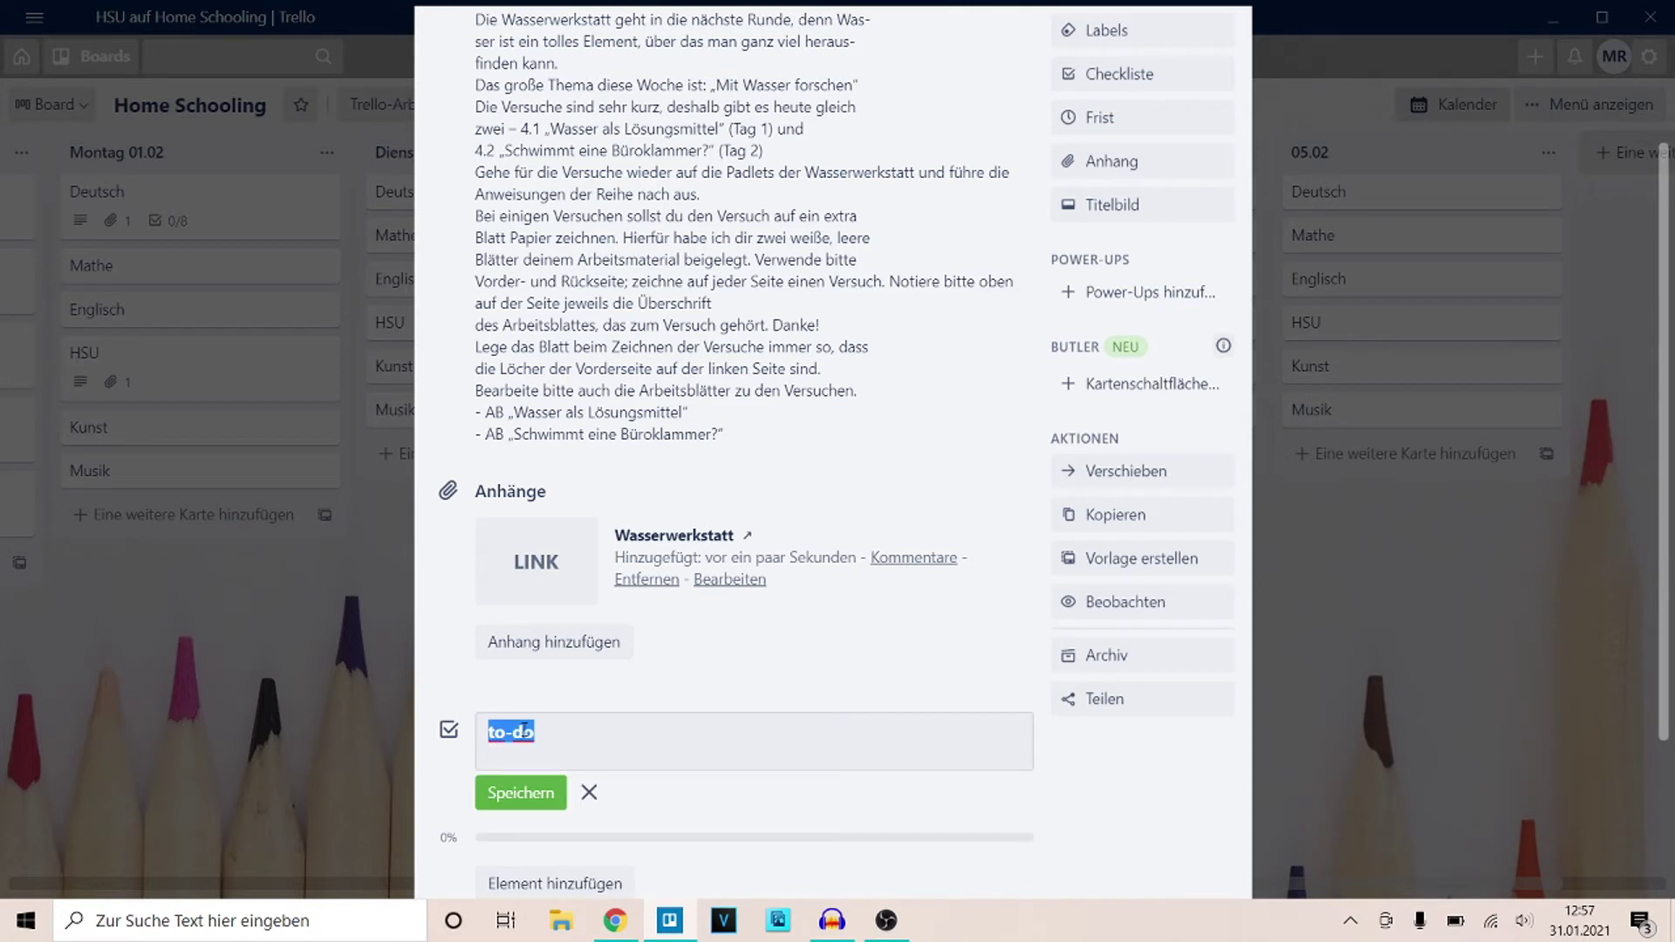
type("Versuche")
key("Return")
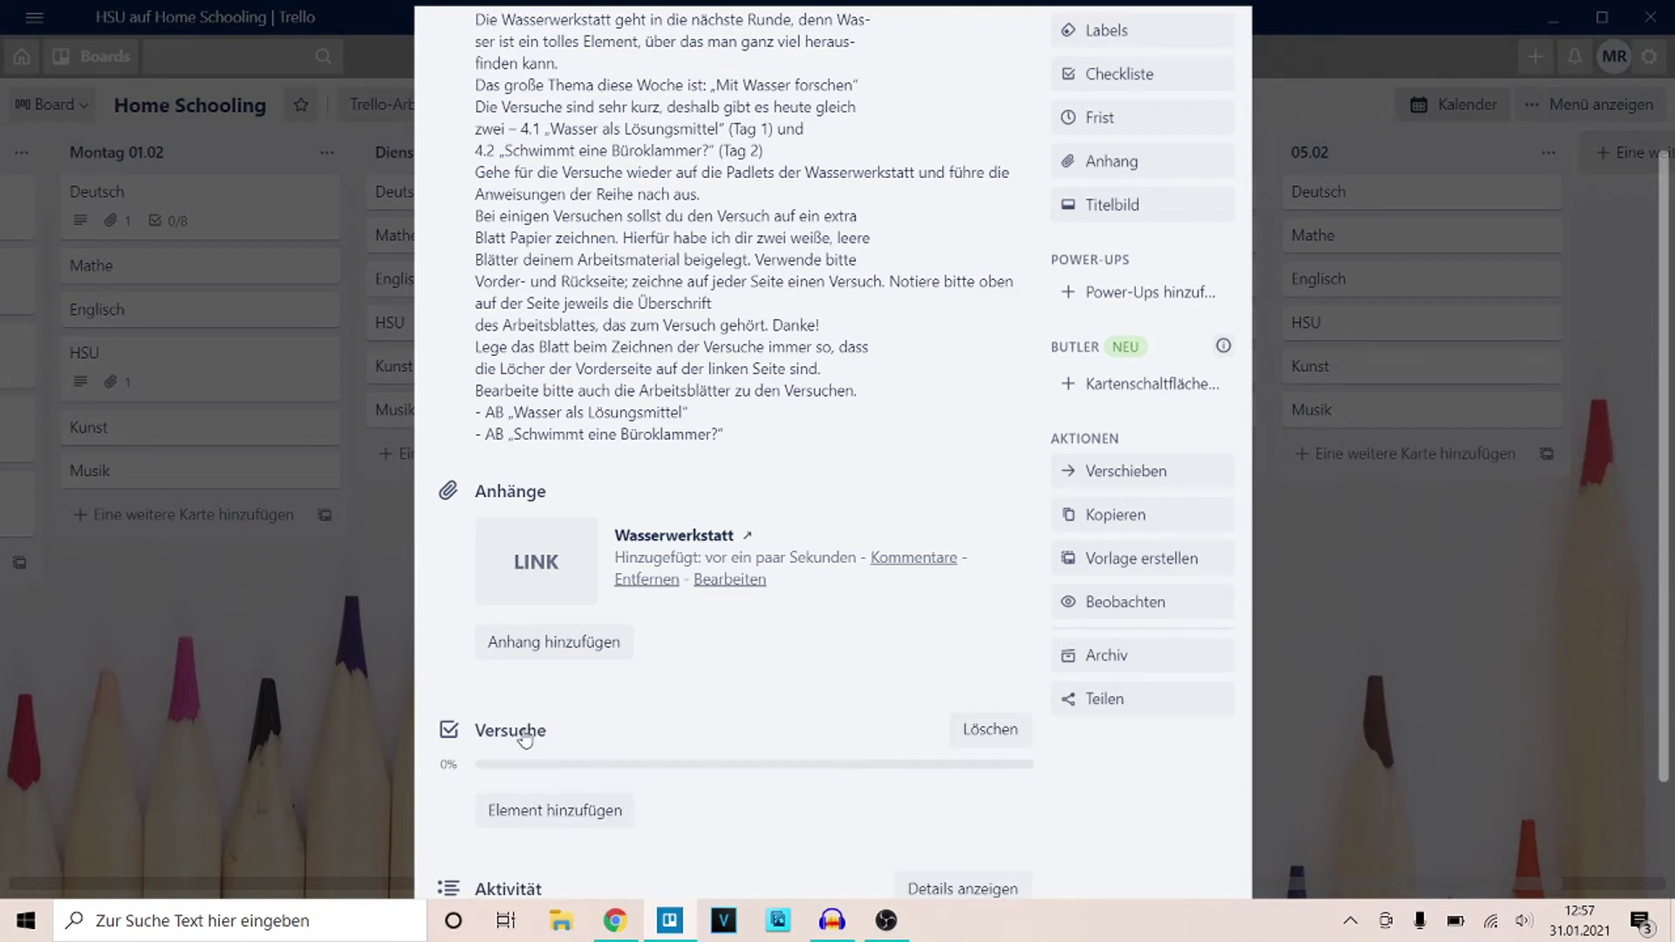
- Add the item "Mit Wasser forschen" to the Versuche checklist and change its text to '4.1 "Wasser als Lösungsmittel (Tag 1)'
left_click(573, 807)
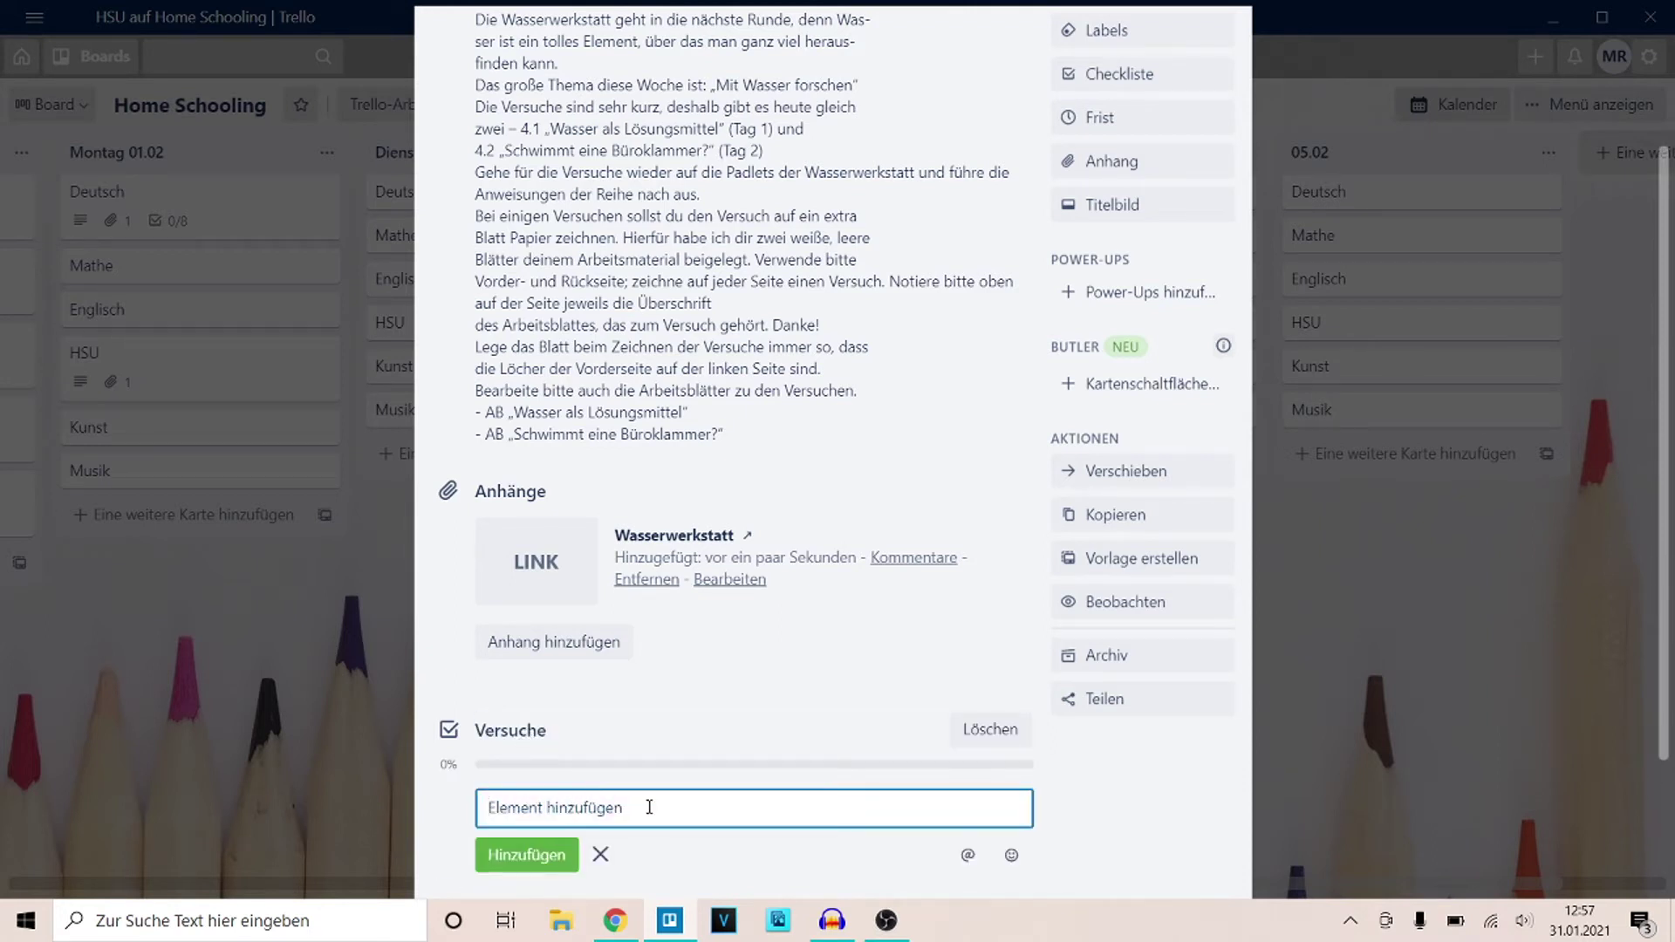
type("\"Mit Wasser forschen\"")
key("Return")
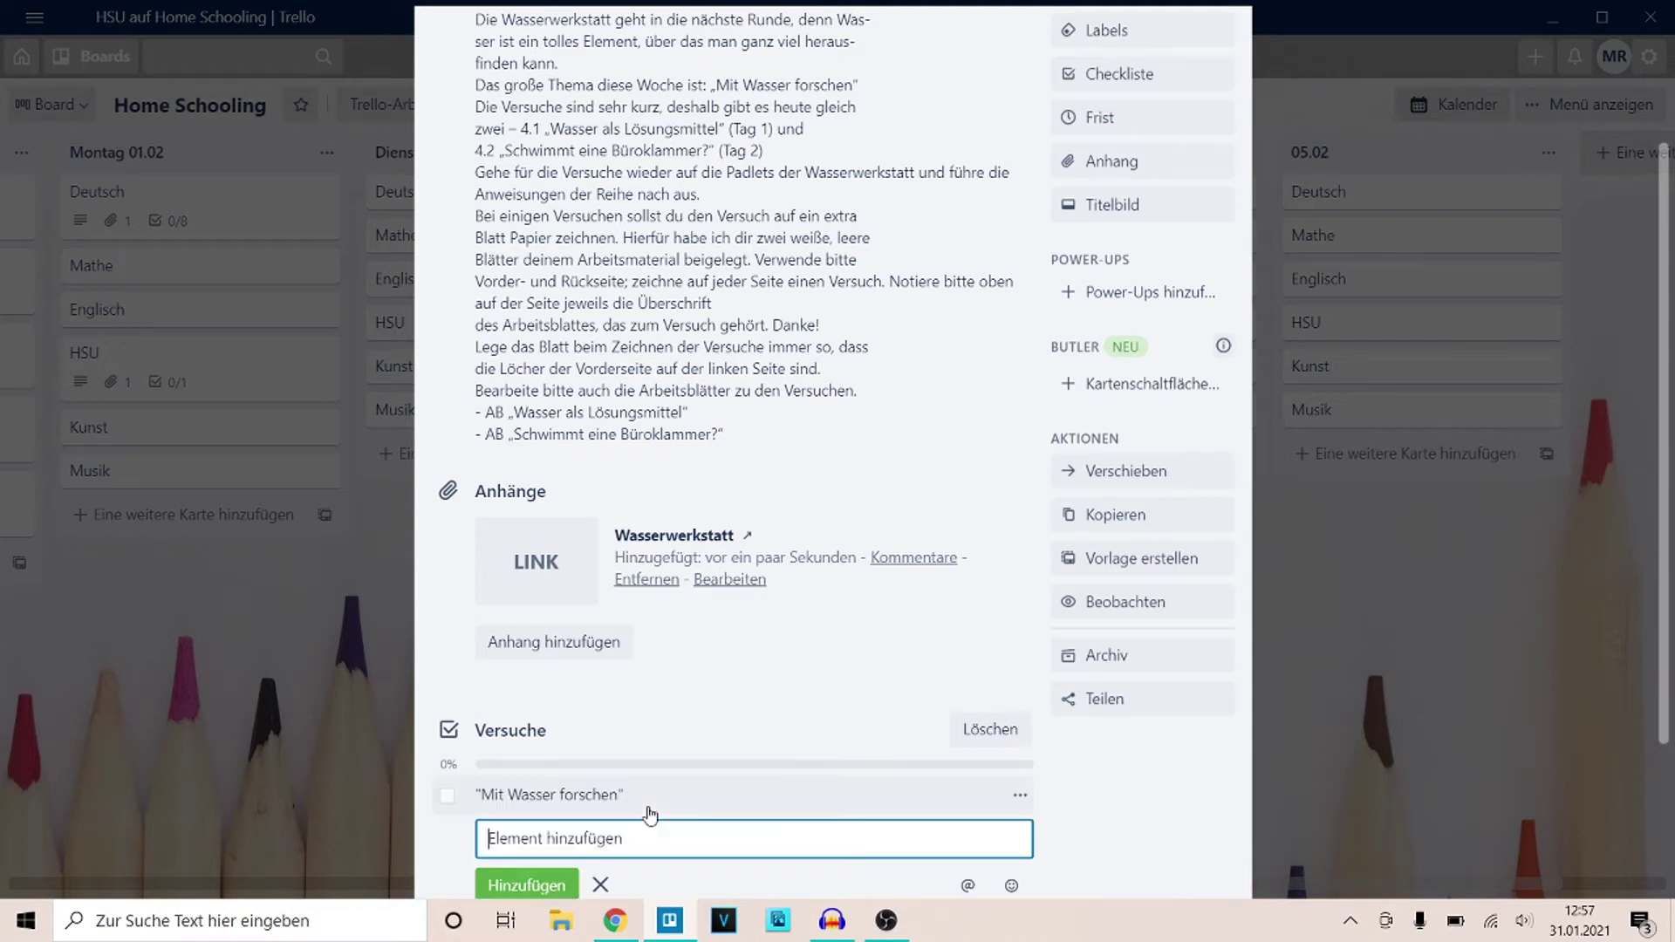
left_click(600, 799)
key("BackSpace")
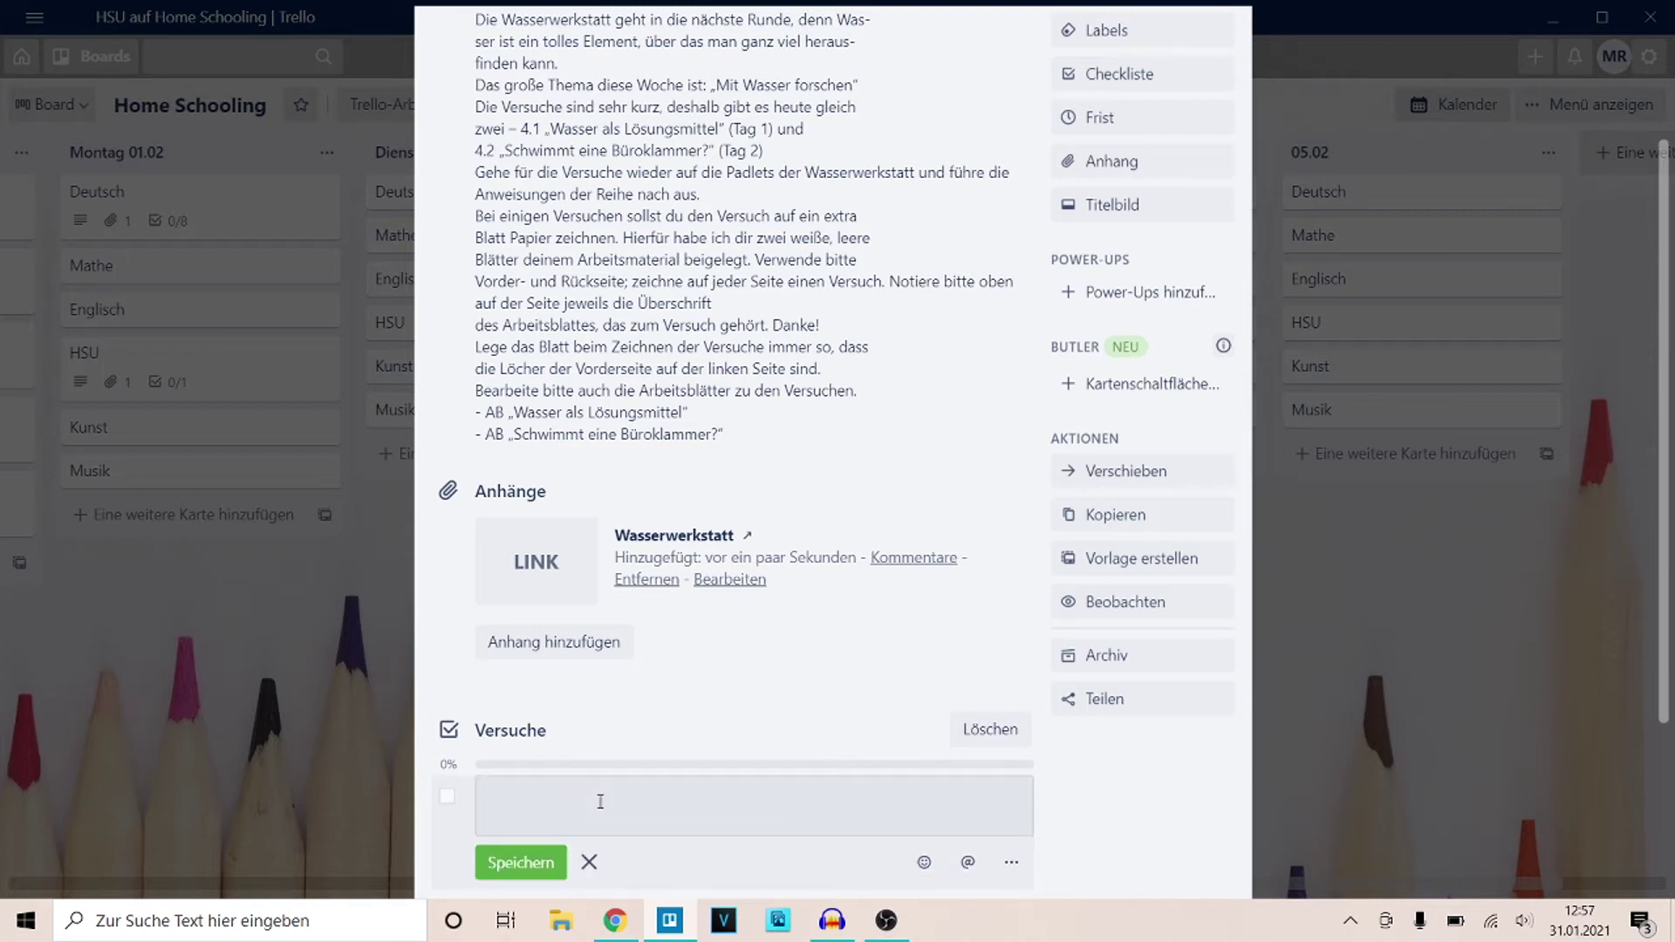
type("4.1 \"Wasser als Lösungsmittel (Tag 1)")
key("Return")
- Add the item '4.2 "Schwimmt eine Büroklammer" (Tag 2)' to the Versuche checklist
left_click(595, 840)
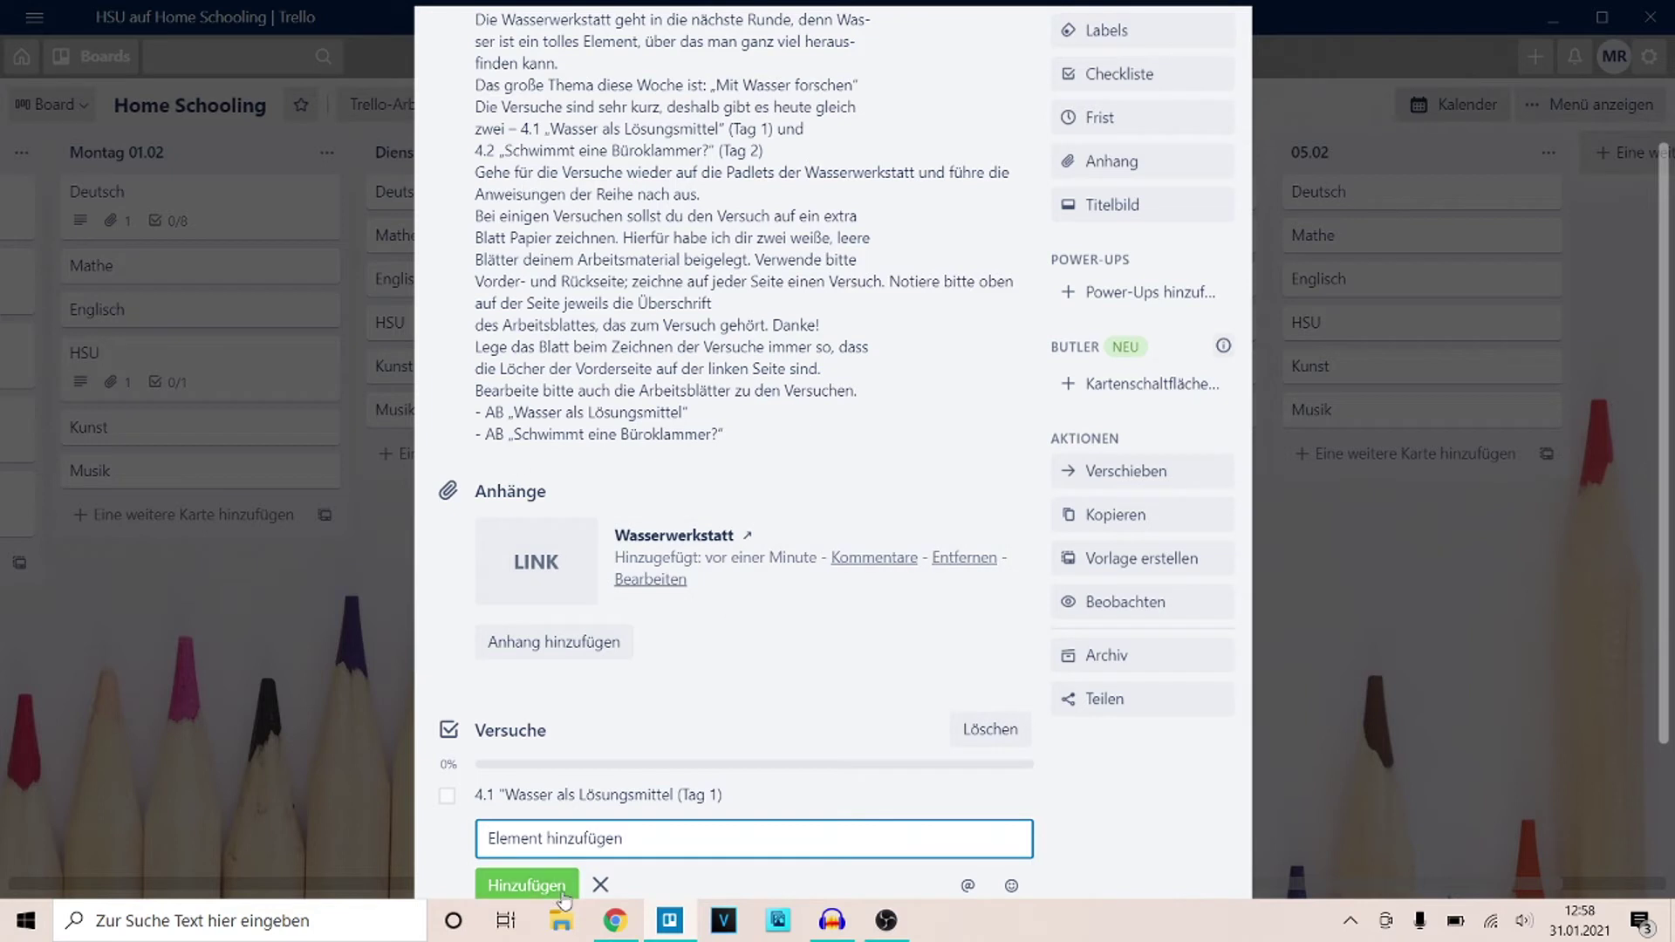
type("4.2 \"Schwimmt eine Büroklammer\"")
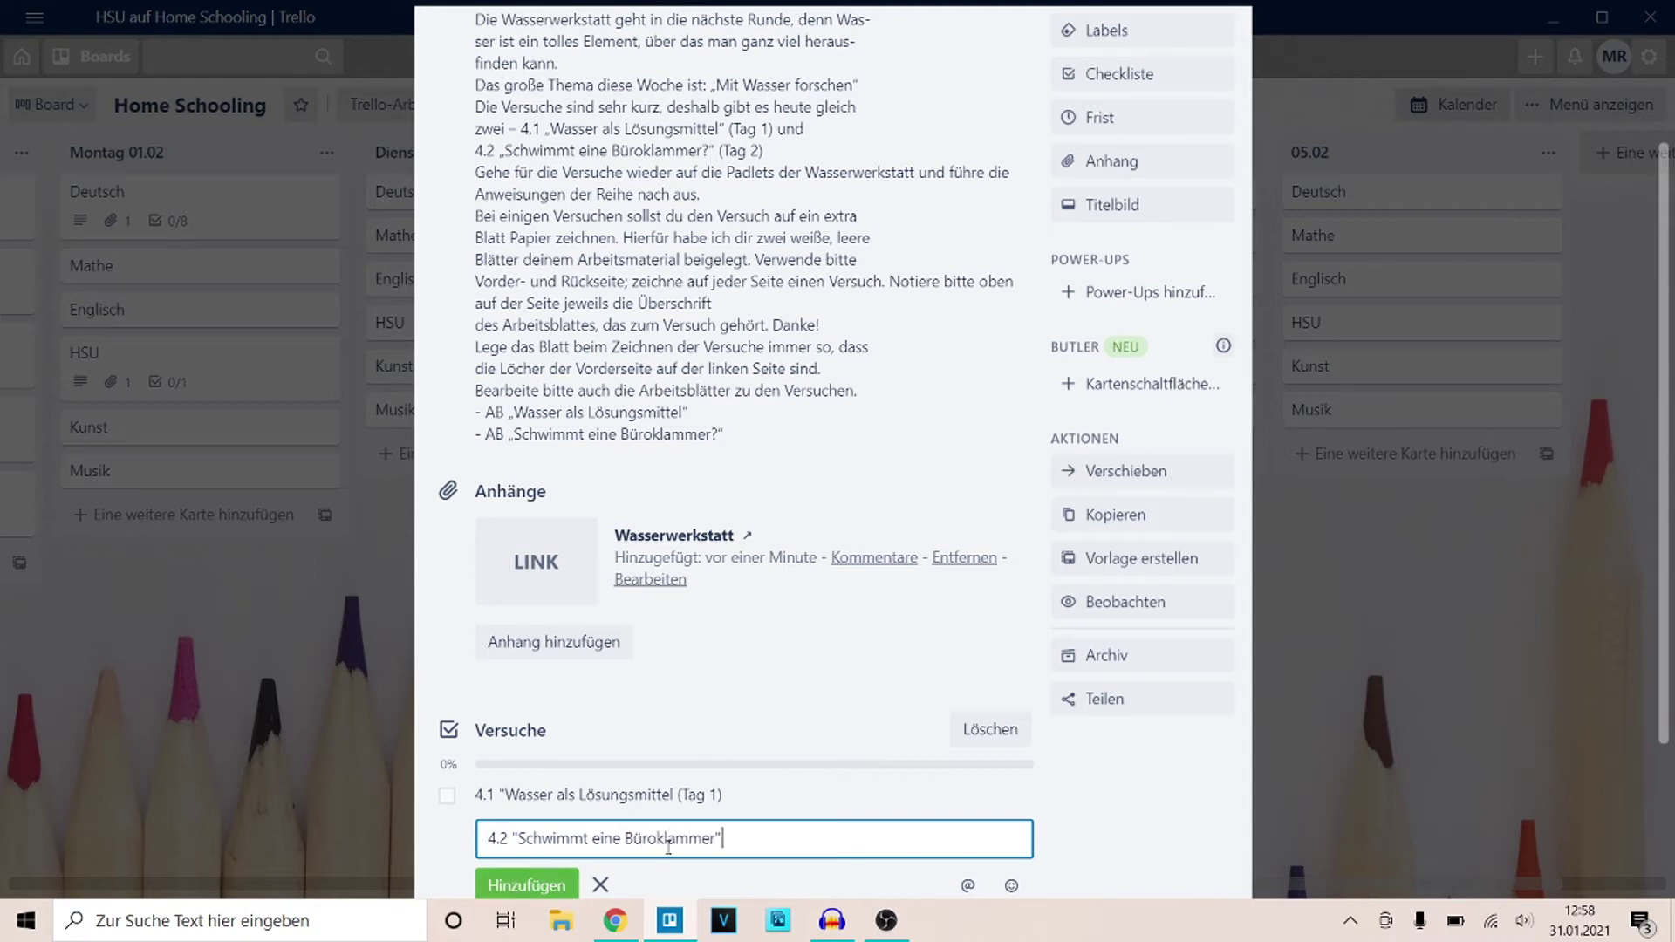
type(" (Tag 2)")
key("Return")
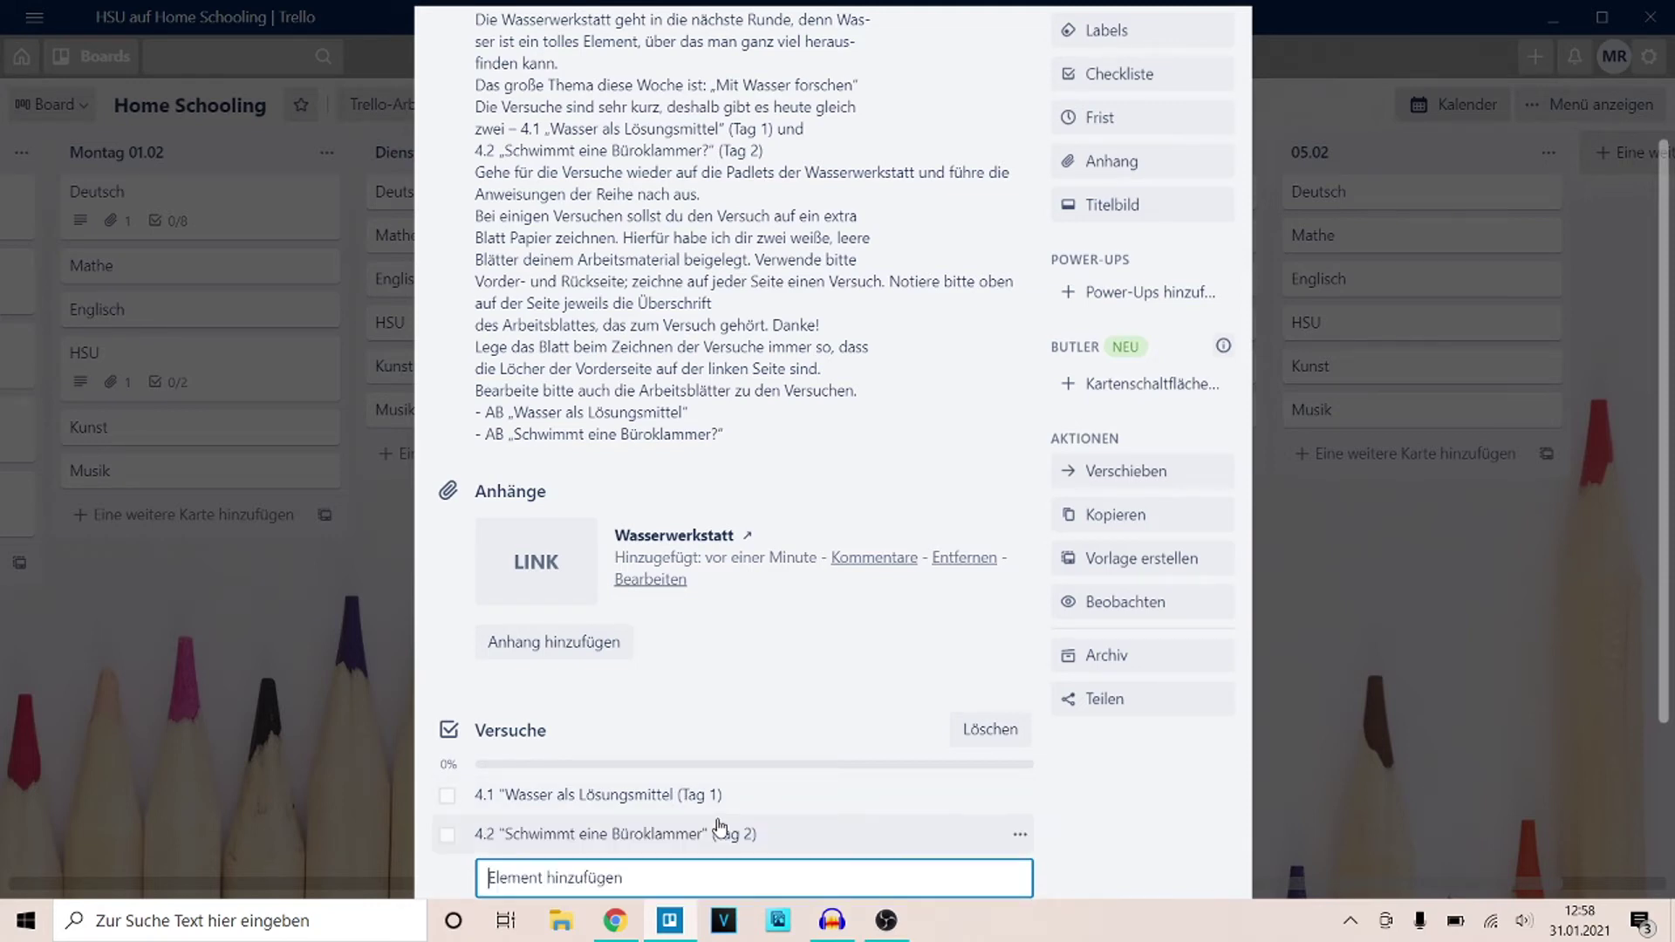
- Insert the missing closing quotation mark after Lösungsmittel in checklist item 4.1
left_click(690, 792)
left_click(688, 791)
type("\"")
key("Return")
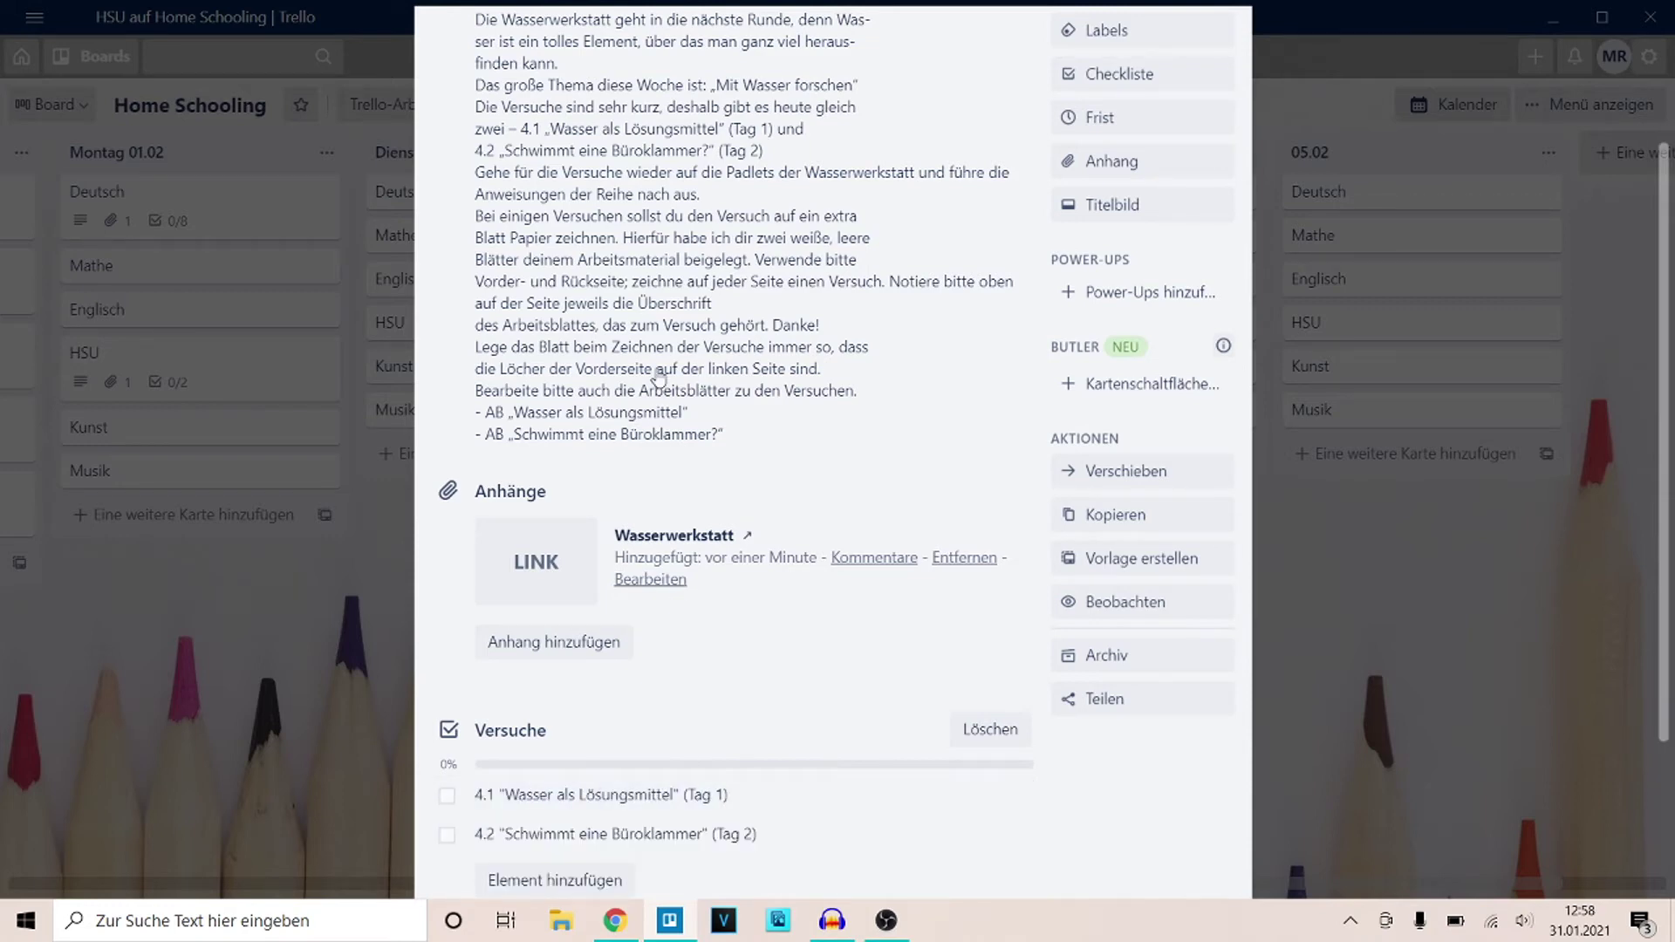
- Add the items 'Versuch 1 zeichnen (Löcher auf der linken Seite)' and 'Versuch 2 zeichnen (Löcher auf der linken Seite)' to the Versuche checklist
scroll(659, 376, "down", 1)
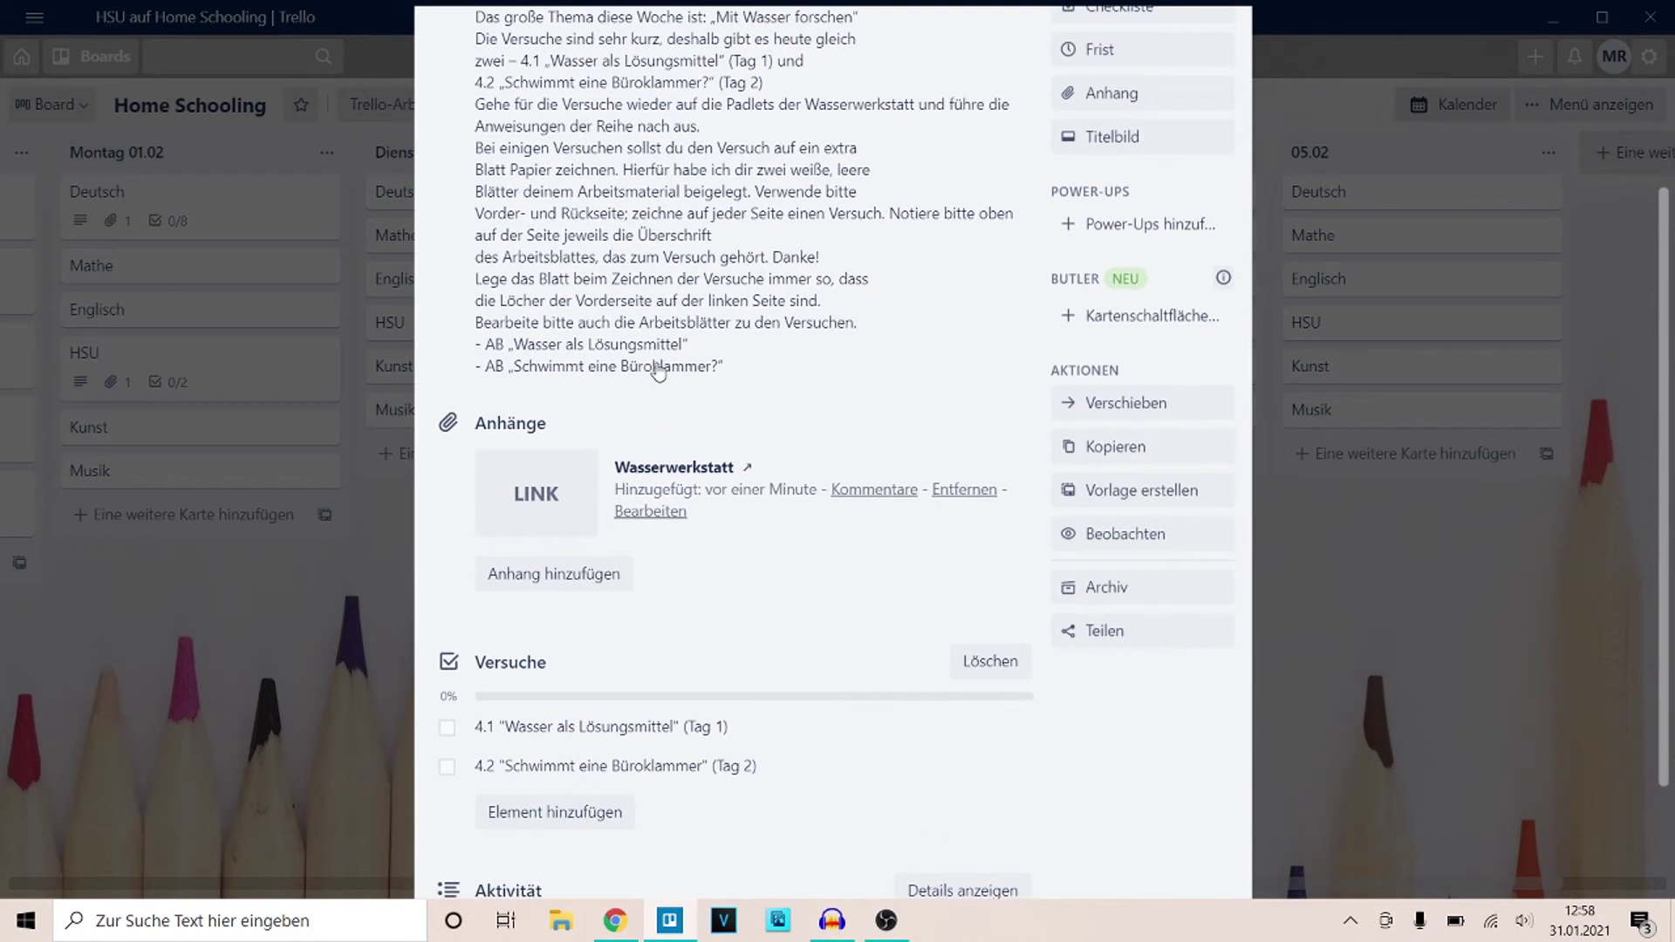
left_click(629, 814)
type("Versuch 1 ")
type("zeichnen")
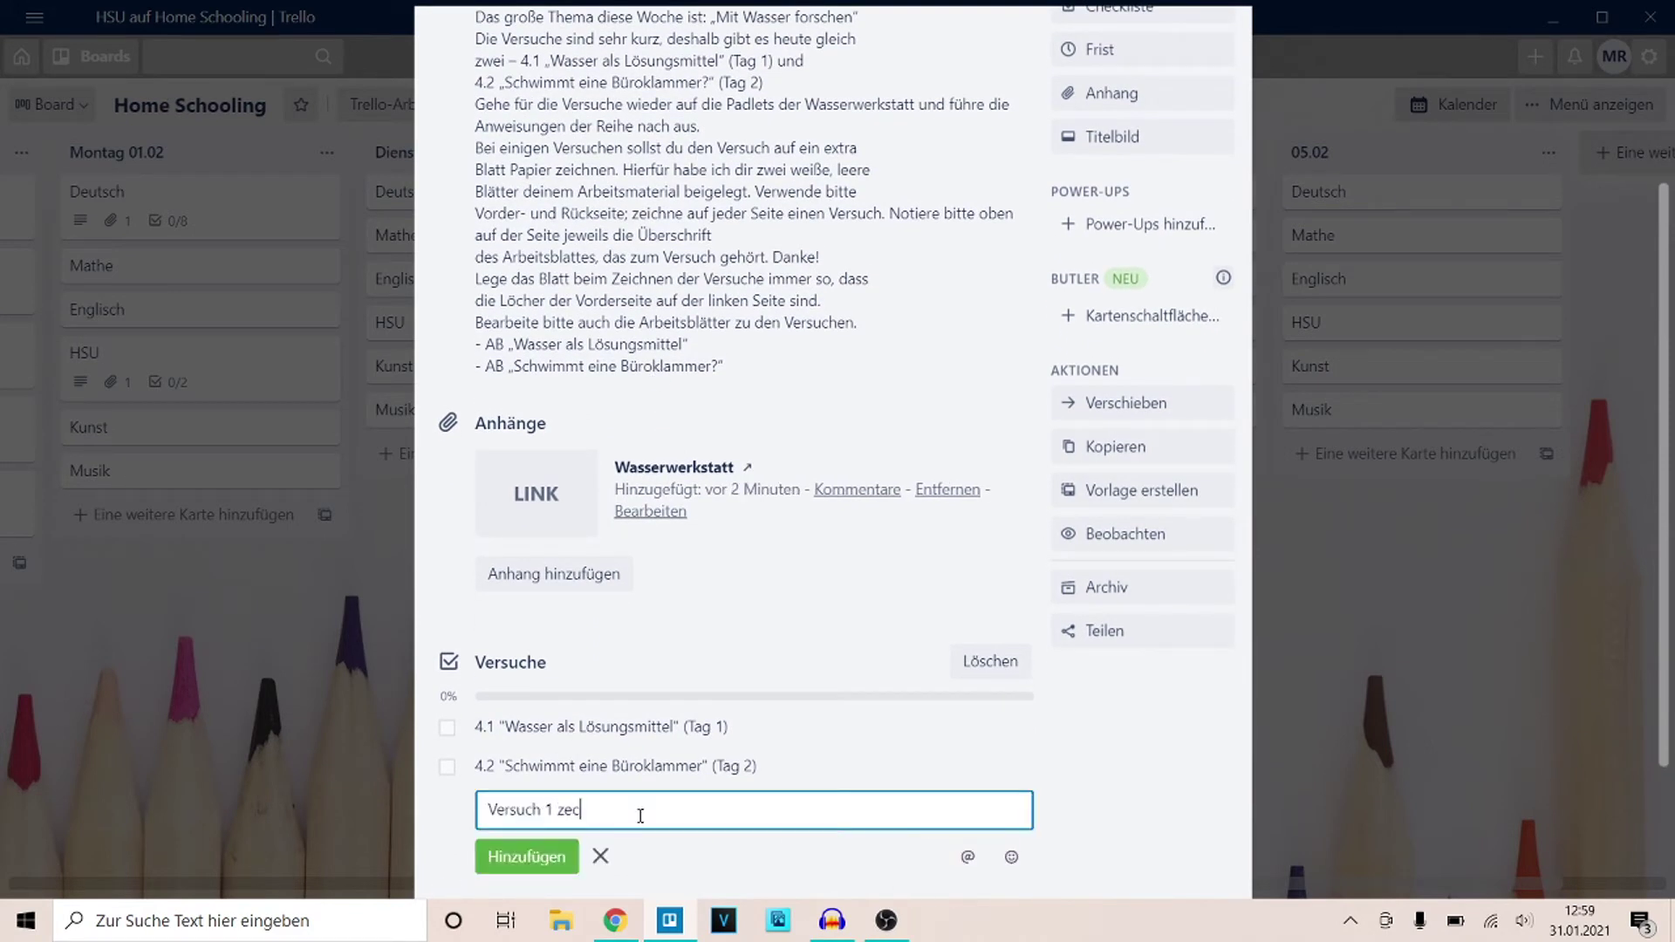
key("Return")
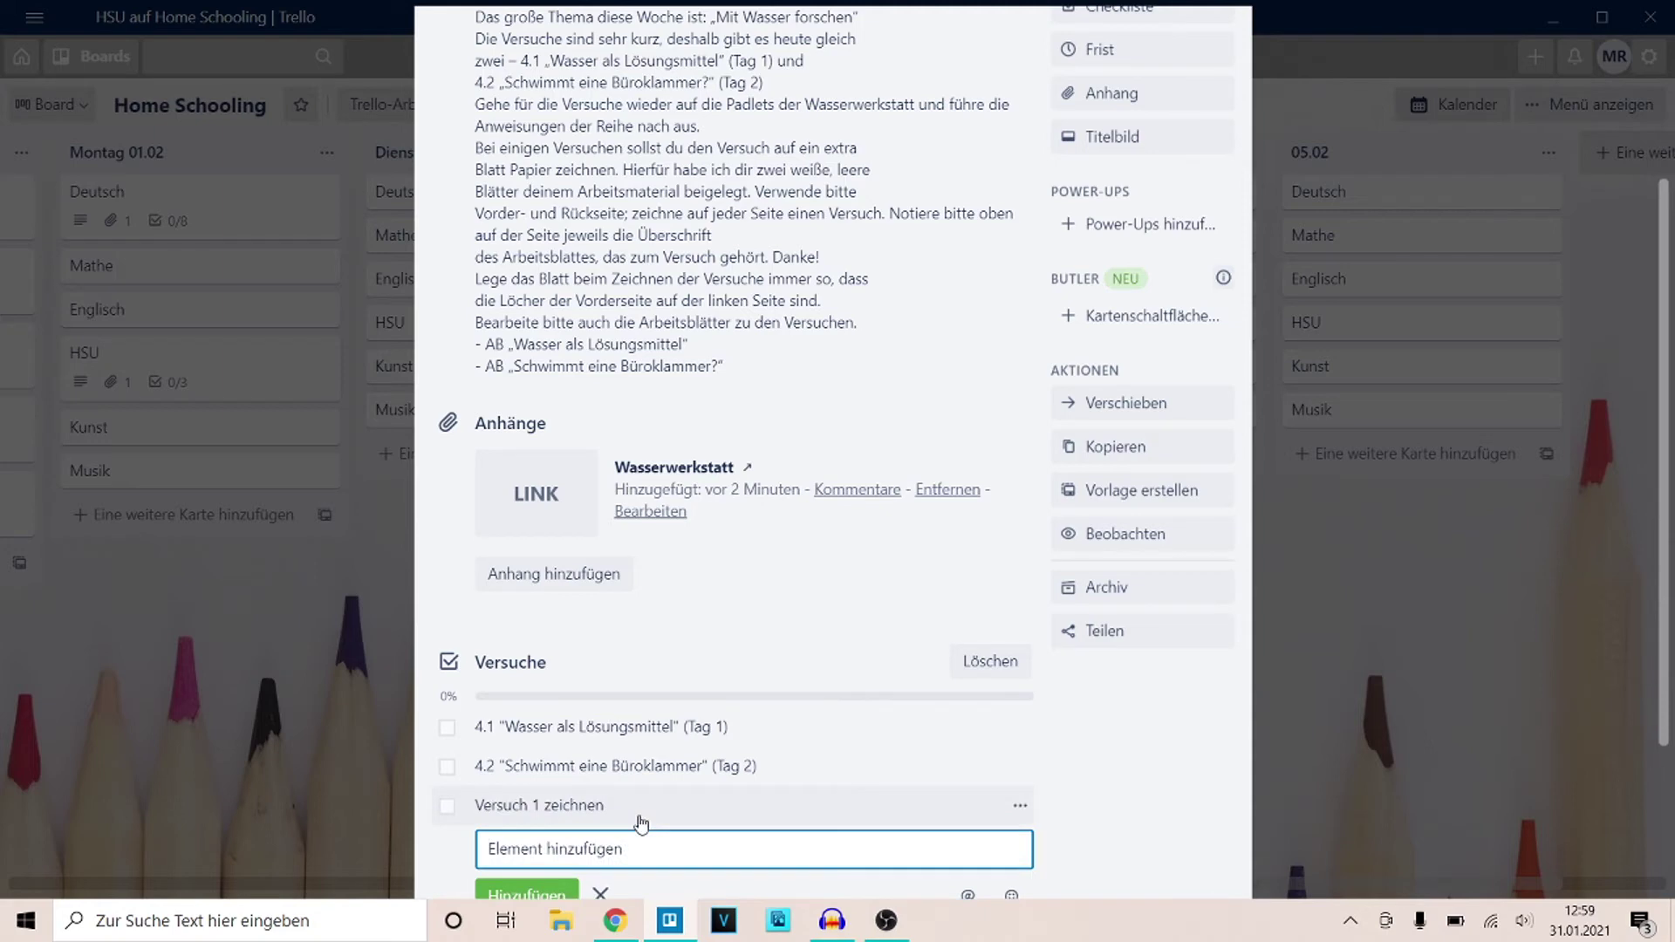
scroll(643, 751, "down", 2)
type("Versuch 2 zeichnen")
key("Return")
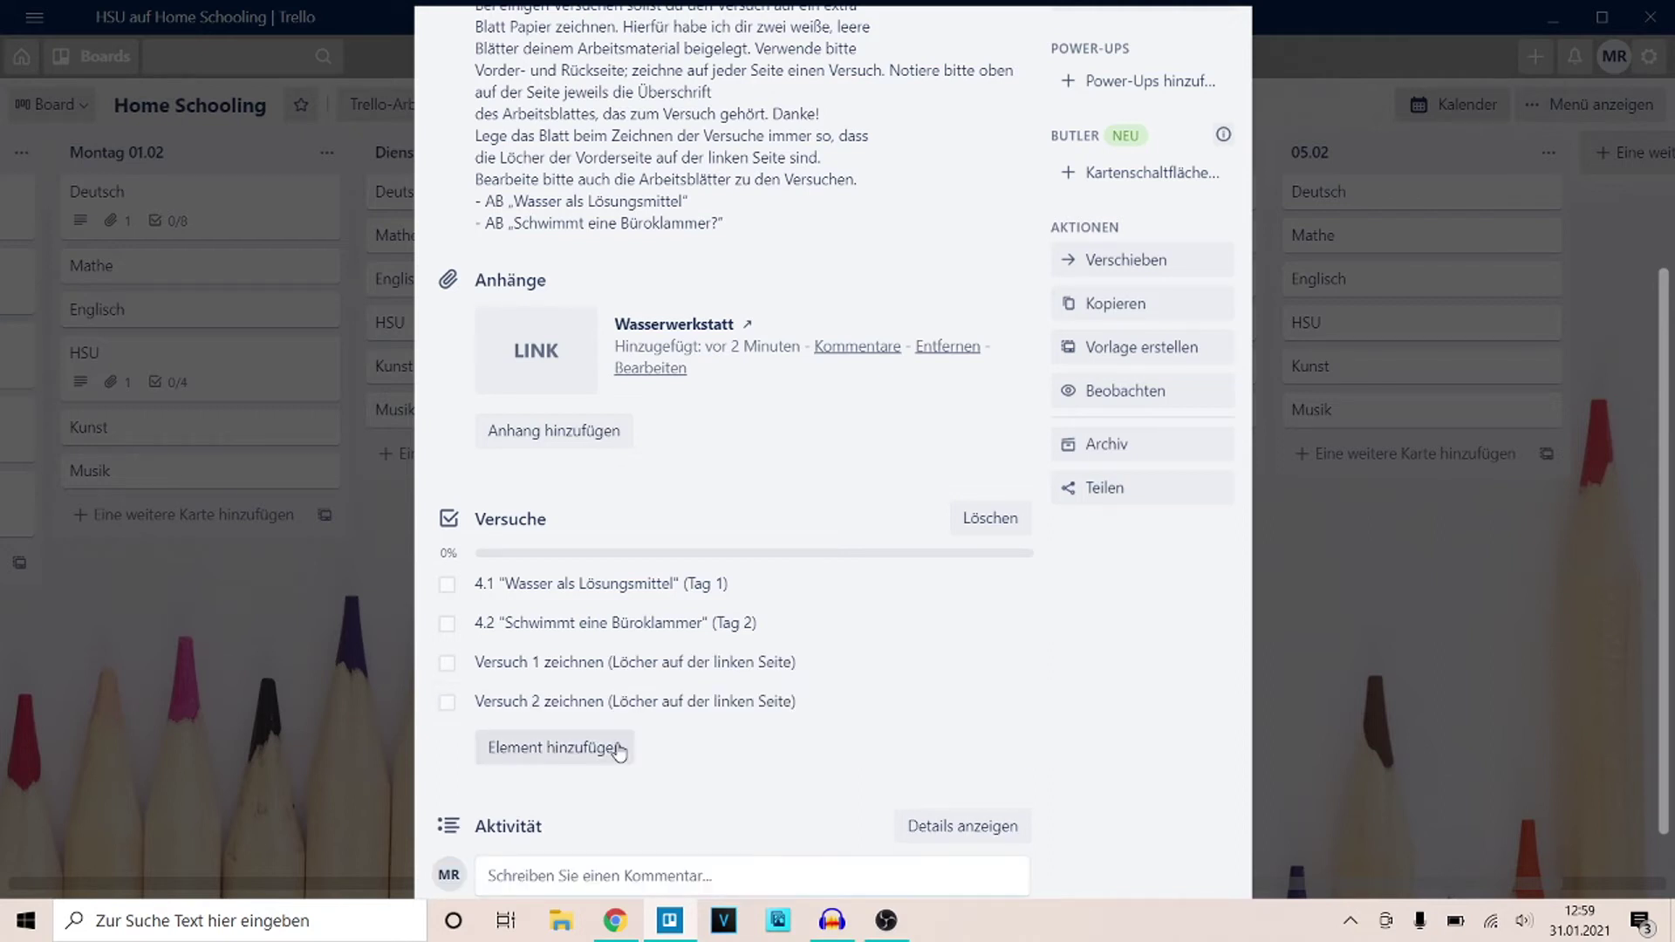
- Add the items 'AB "Wasser als Lösungsmittel"' and 'AB "Schwimmt eine Büroklammer?"' to the Versuche checklist
left_click(619, 751)
type("AB \"")
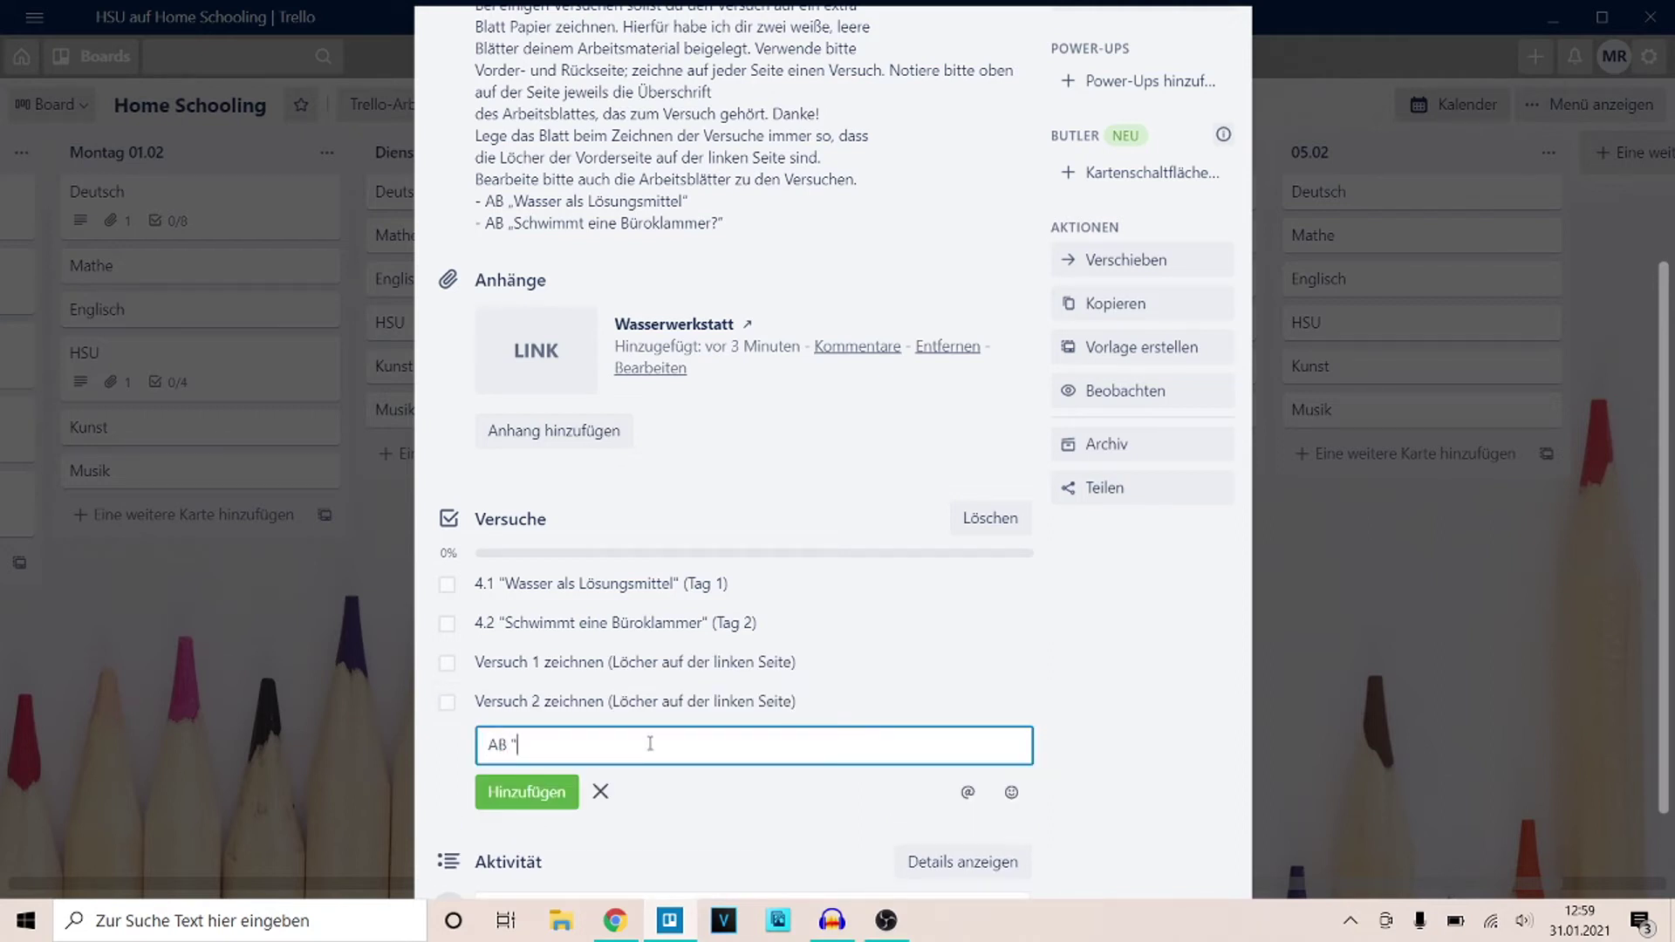
type("Wasser als Lösungsmittel\"")
key("Return")
type("AB \"Sch")
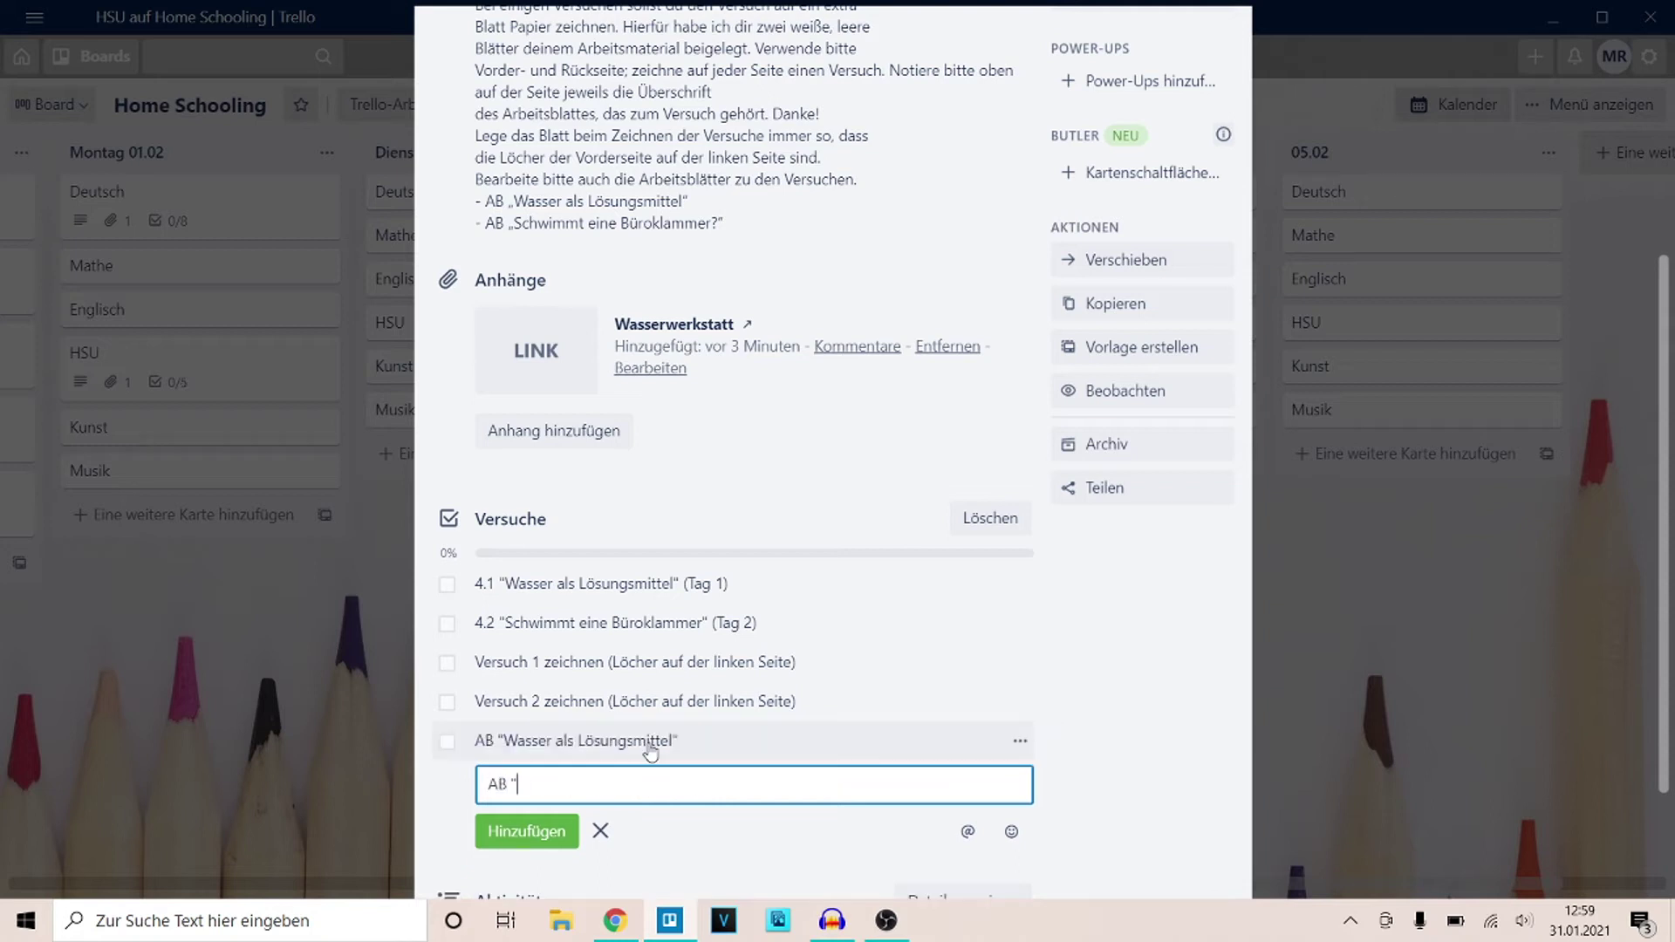
type("wimmt eine Büroklammer?\"")
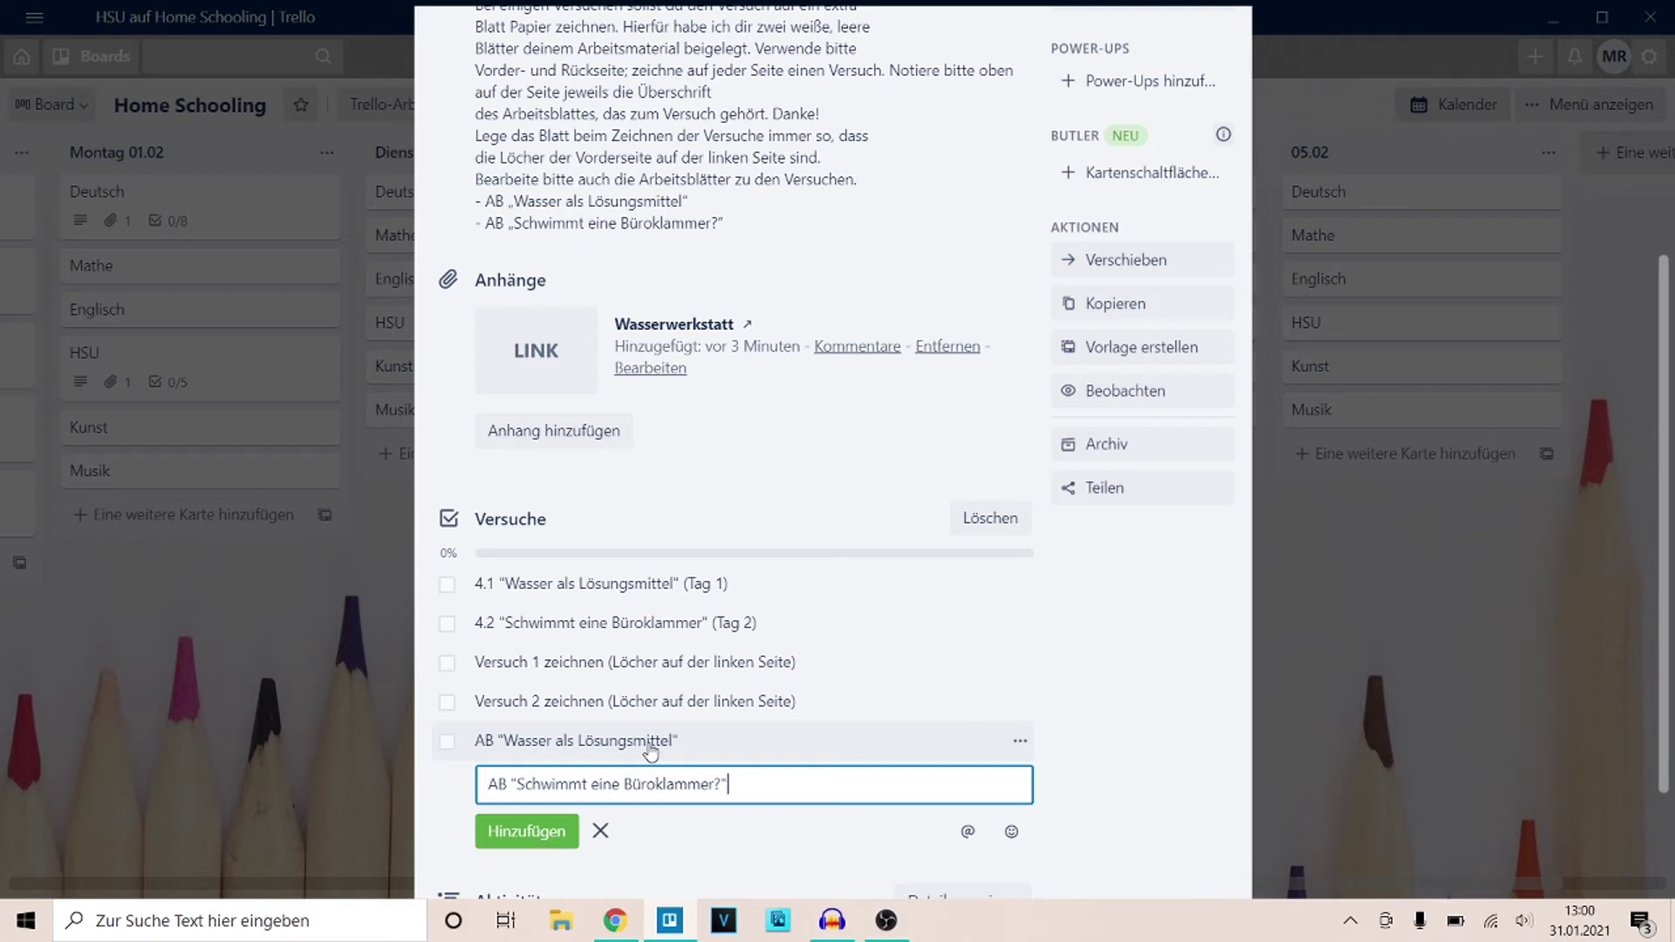
key("Return")
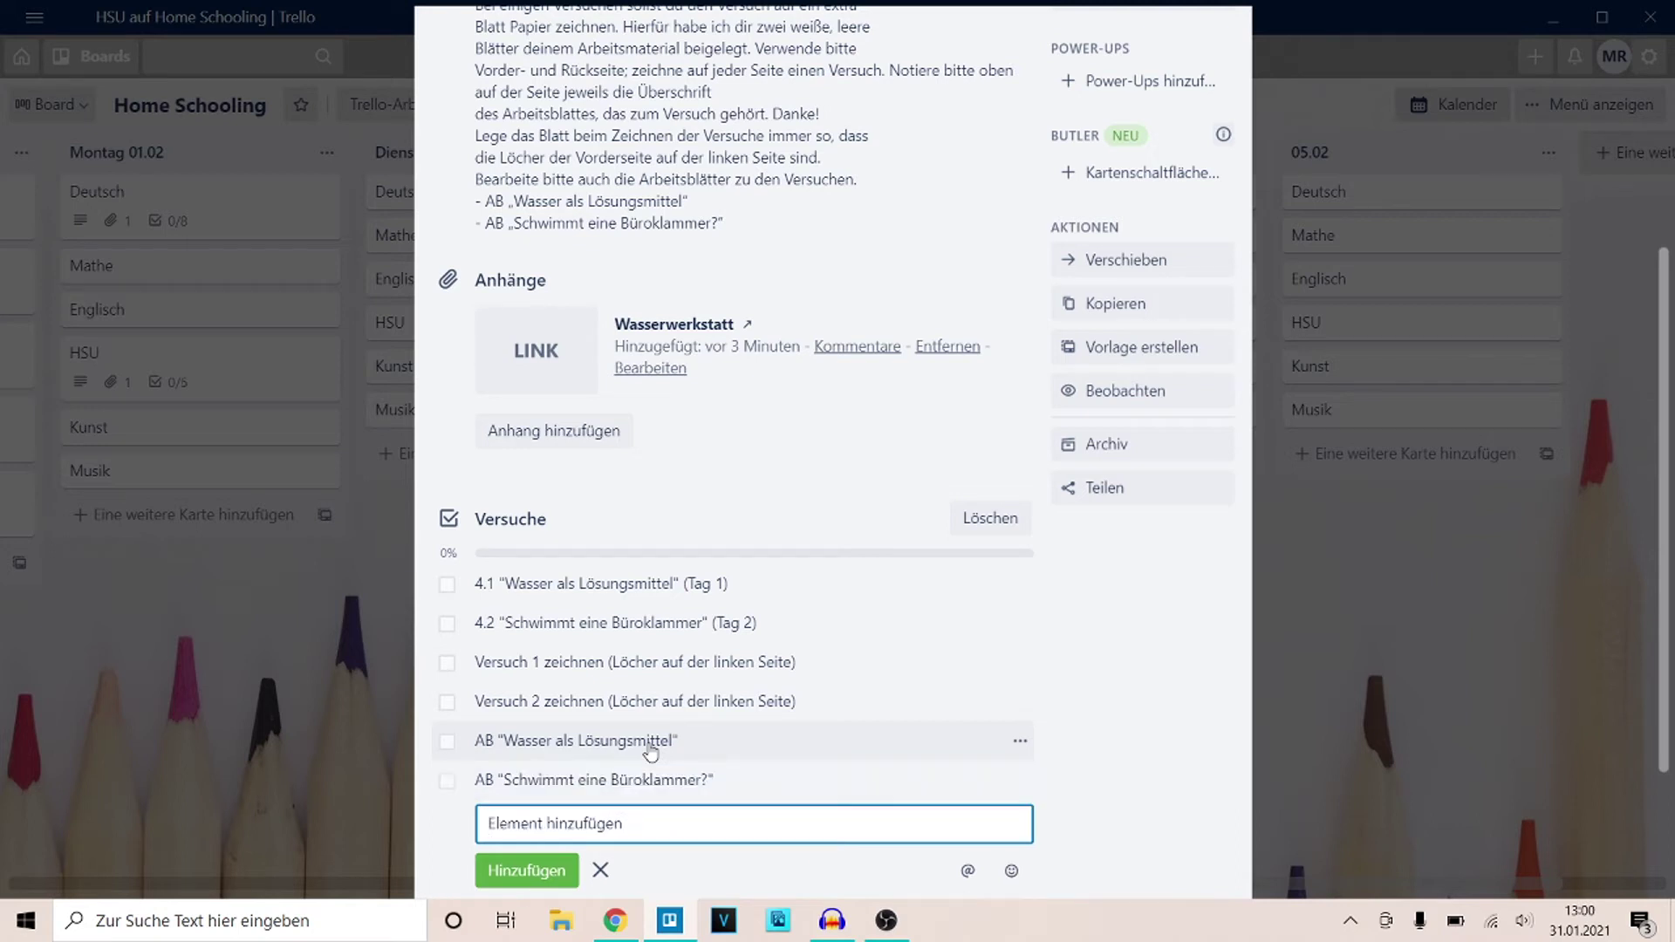
- Insert a question mark after Büroklammer in checklist item 4.2
left_click(697, 625)
left_click(712, 622)
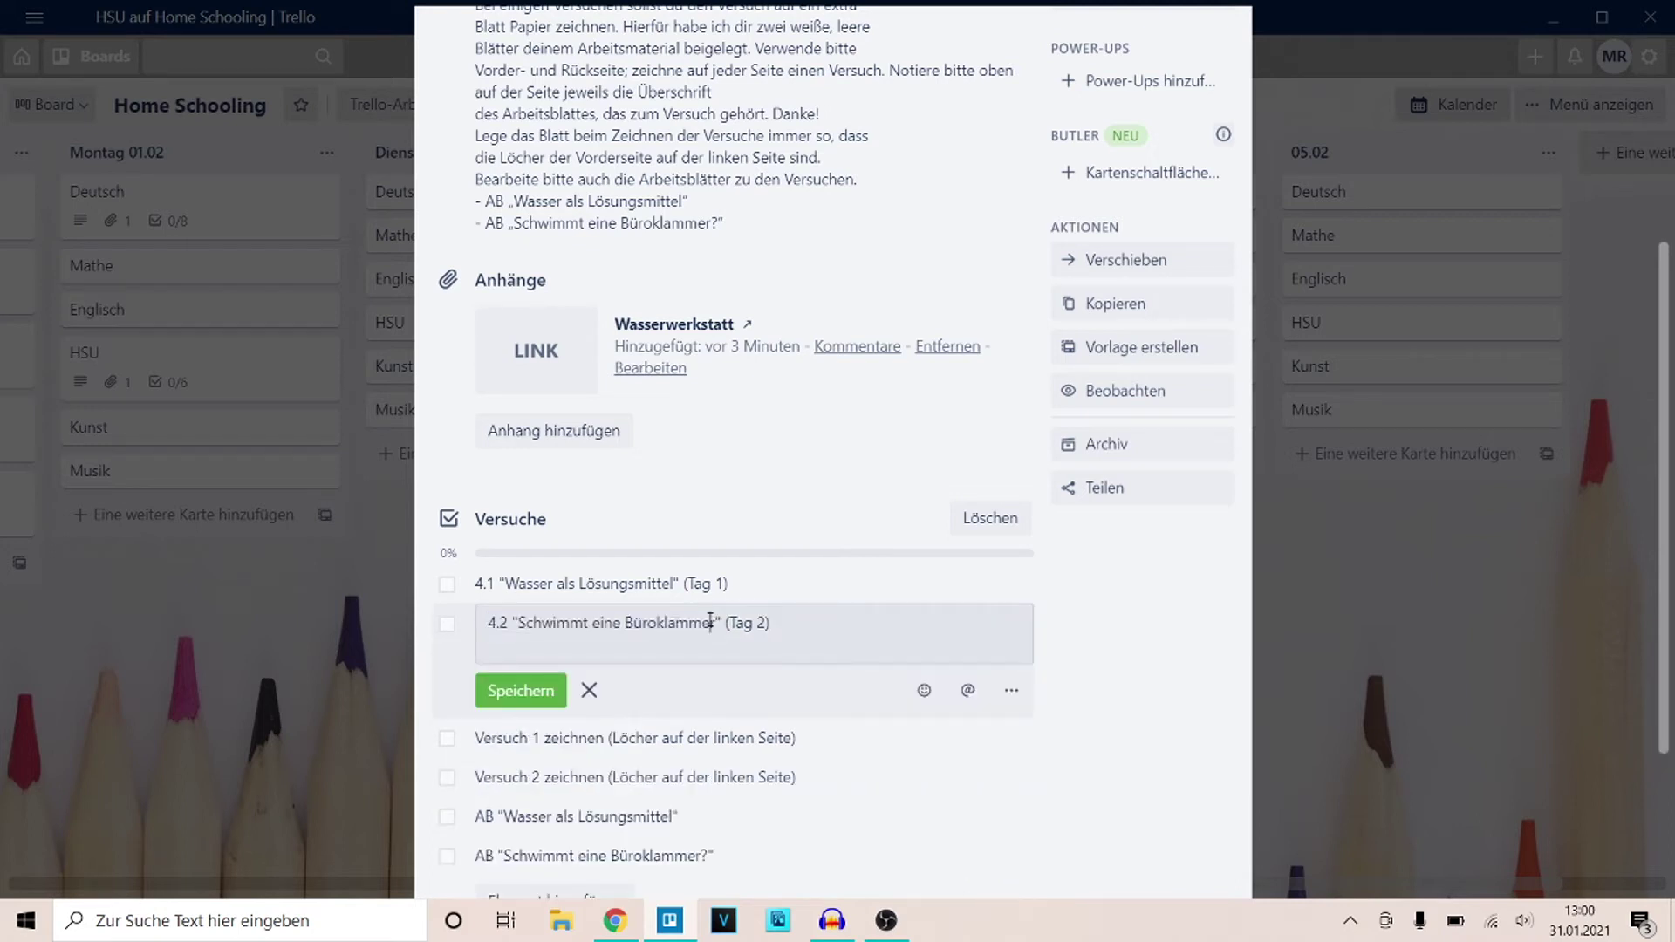
type("?")
key("Return")
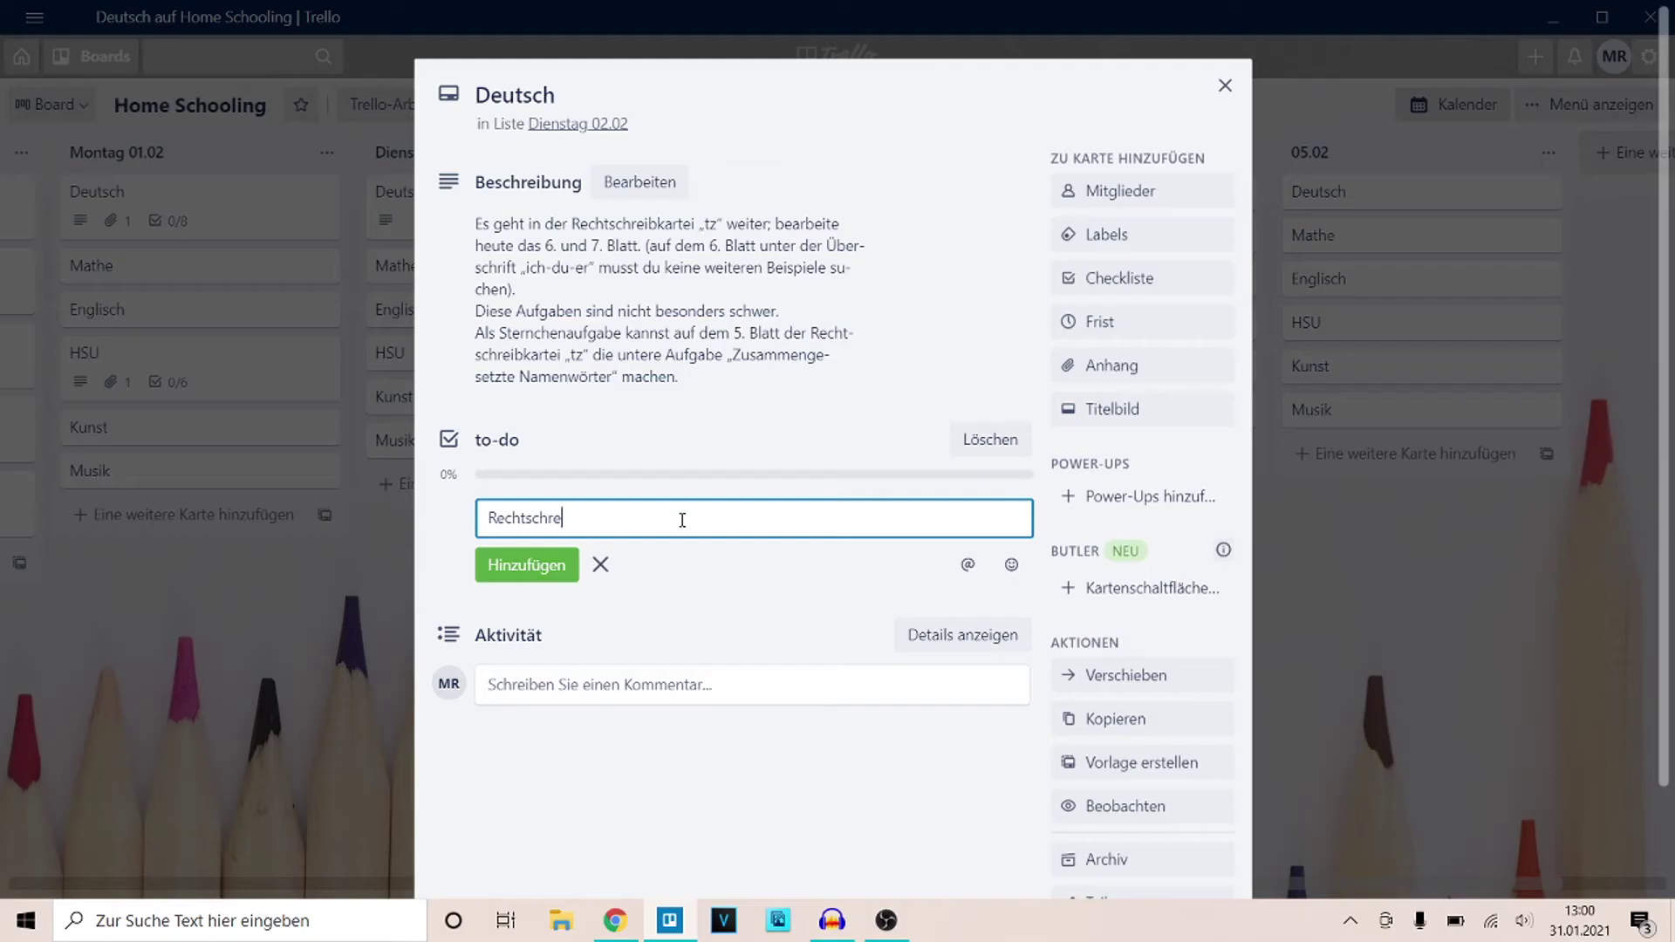
- Add the items 'Rechtschreibkartei "tz" - Blatt 6' and 'Rechtschreibkartei "tz" - Blatt 7' to the Dienstag 02.02 Deutsch card's to-do checklist
type("ibkartei \"tz\" weiter")
left_click_drag(685, 518, 471, 547)
key("ctrl+x")
type("Rechtschreibkartei \"tz\" - ")
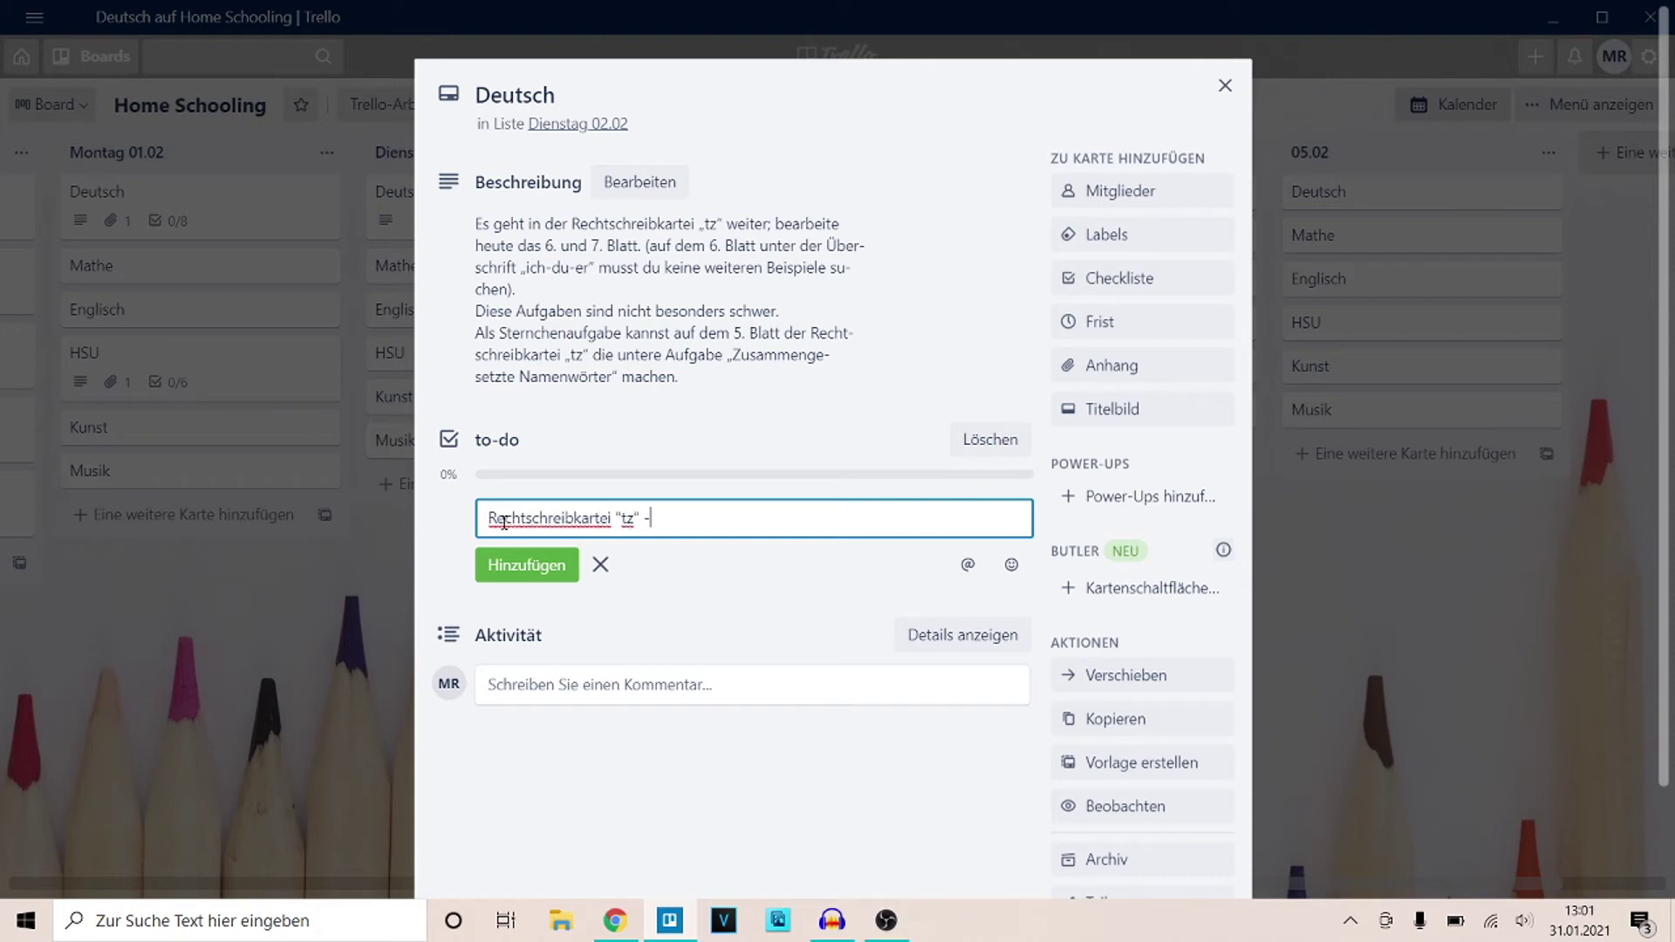
type("Blatt 6")
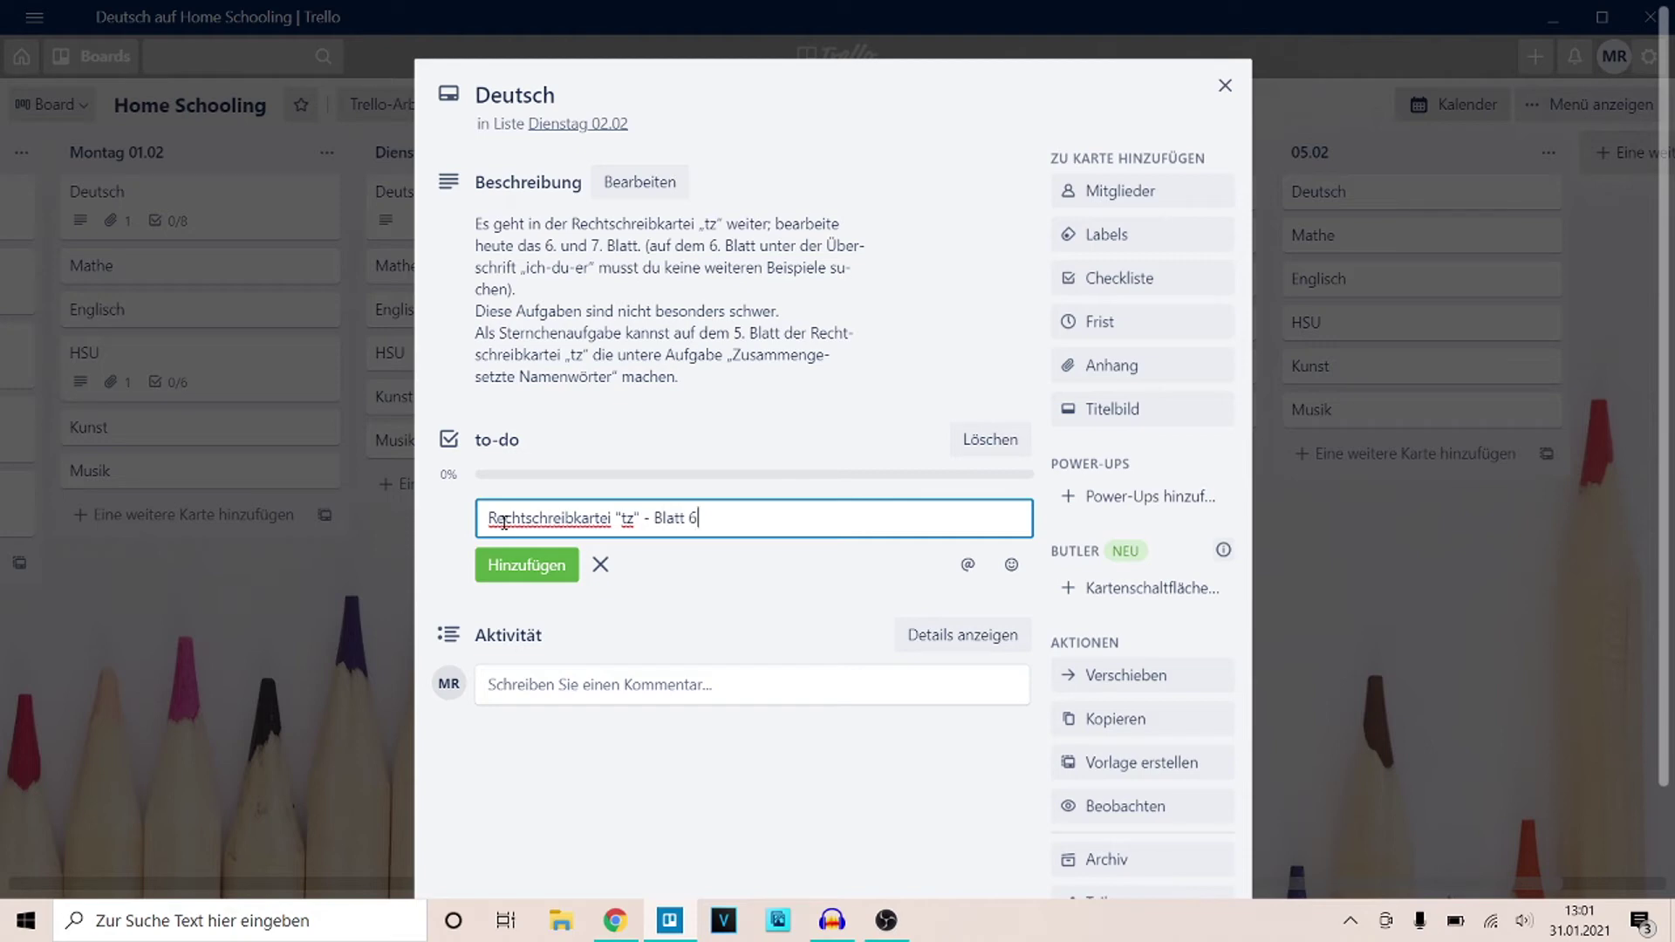
key("Return")
type("Rec")
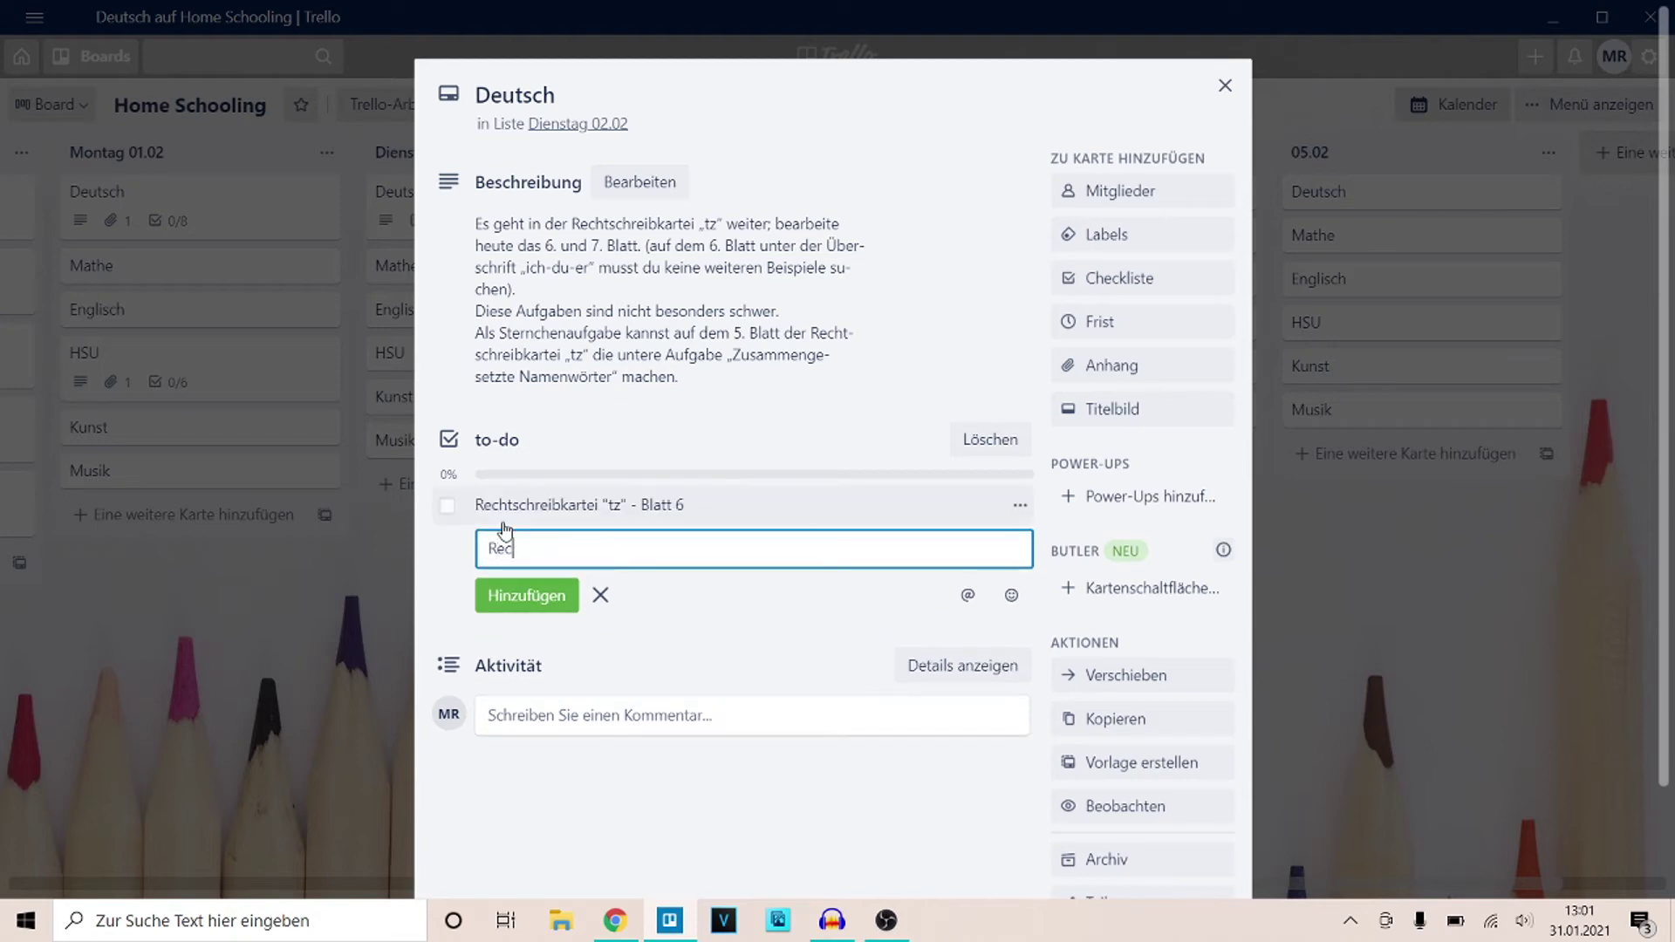
type("htschreibkartei \"tz\" ")
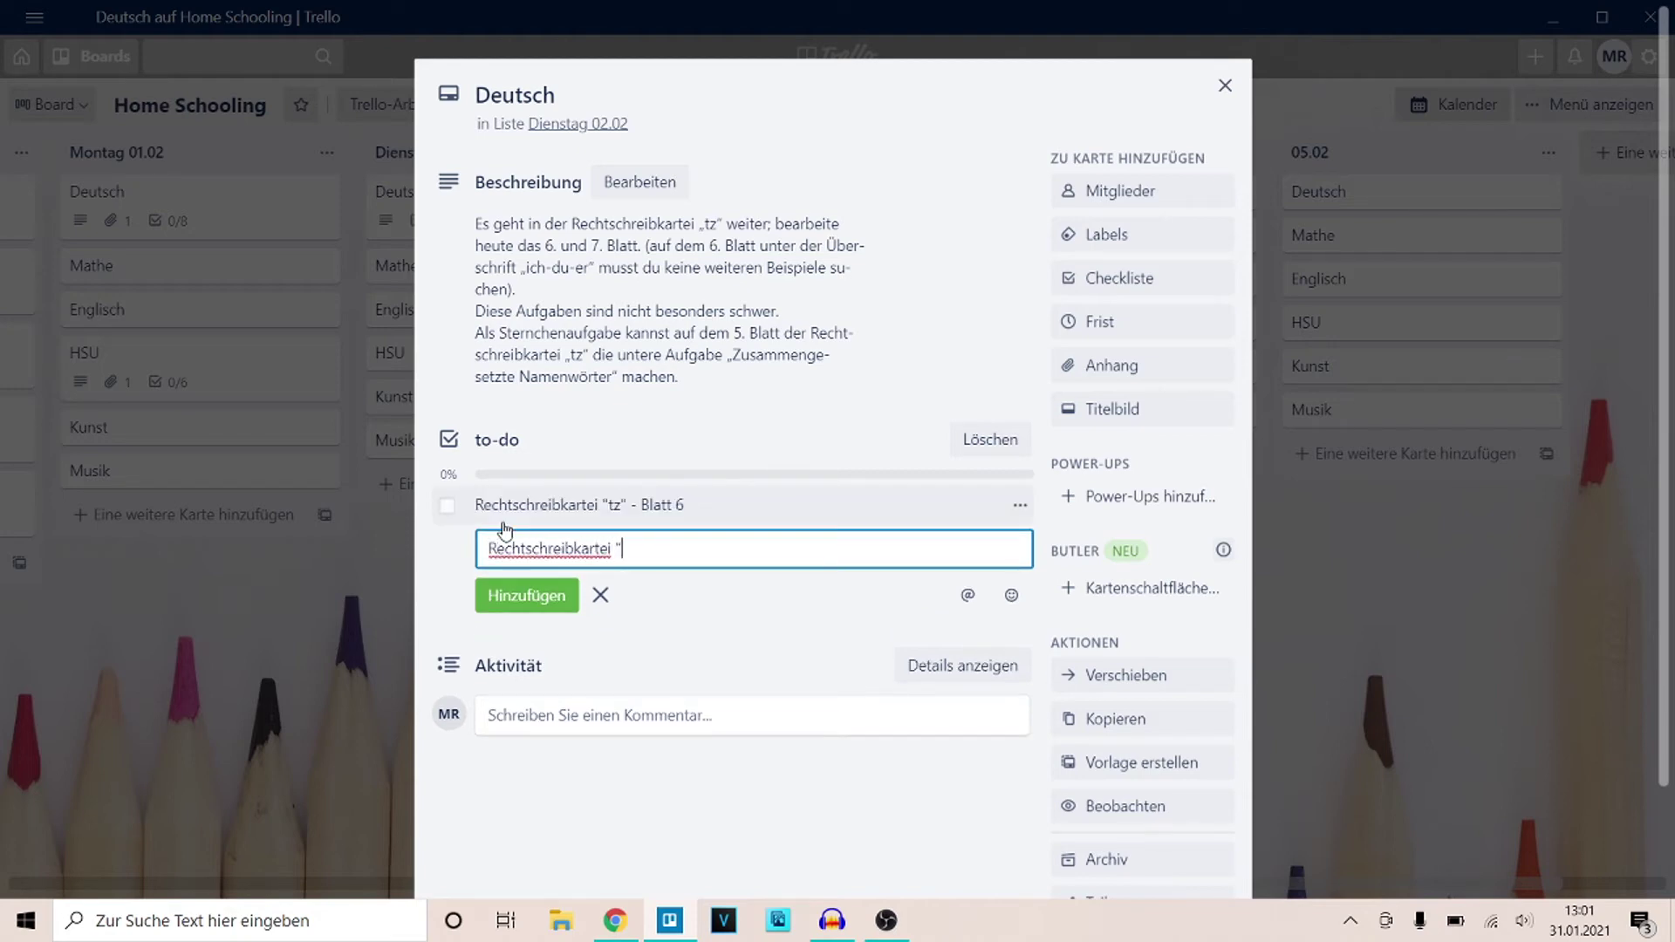
type("- Blatt 7")
key("Return")
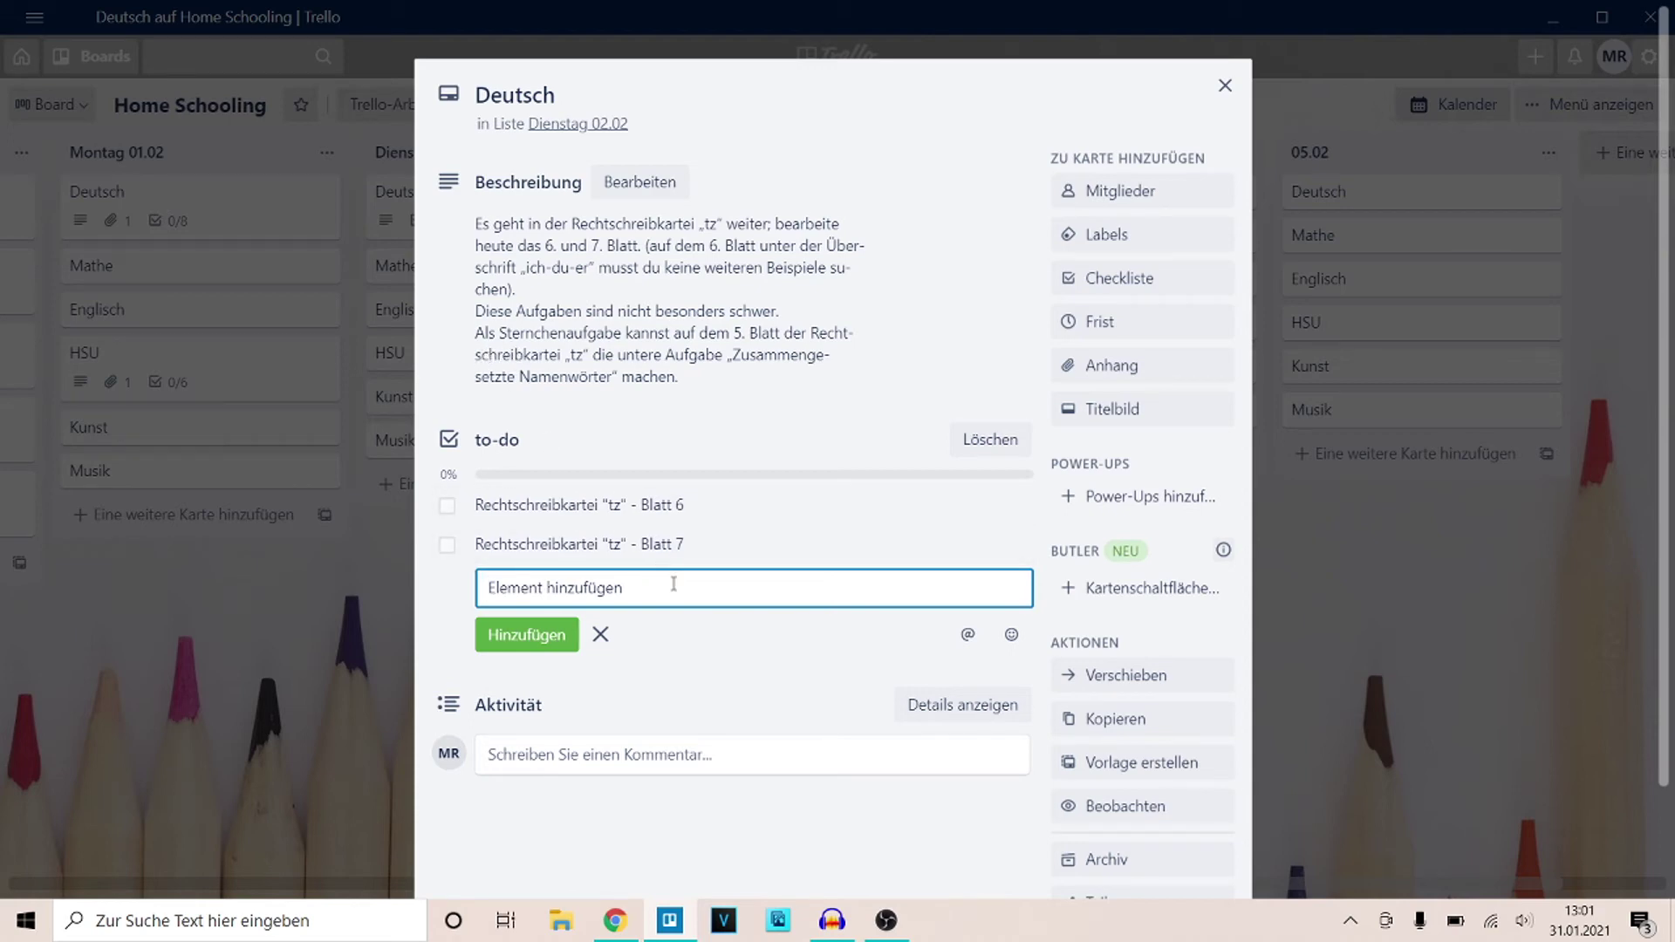
- Add the item 'Rechtschreibkartei "tz" - Blatt 5 - untere Aufgabe "Zusammengesetzte Nomen"' to the to-do checklist and close the Deutsch card
type("Rechtschreibkartei \"tz")
type("\"")
key("BackSpace")
type("\" - Blatt 5")
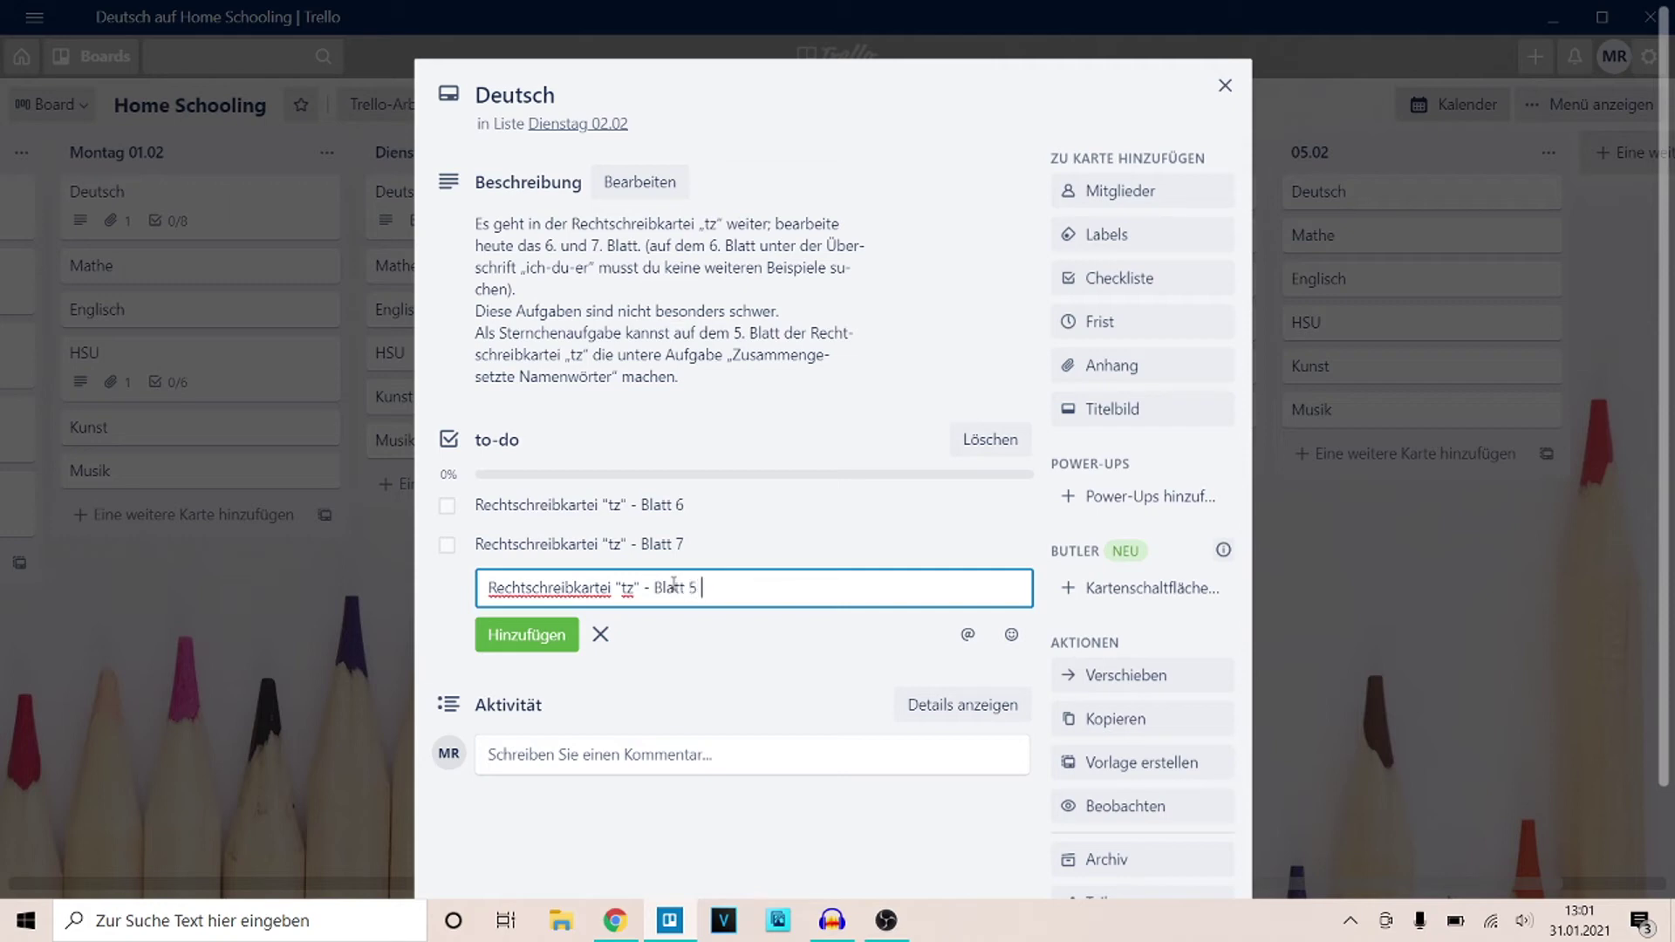
type(" - untere Aufgabe \"Zusammenges")
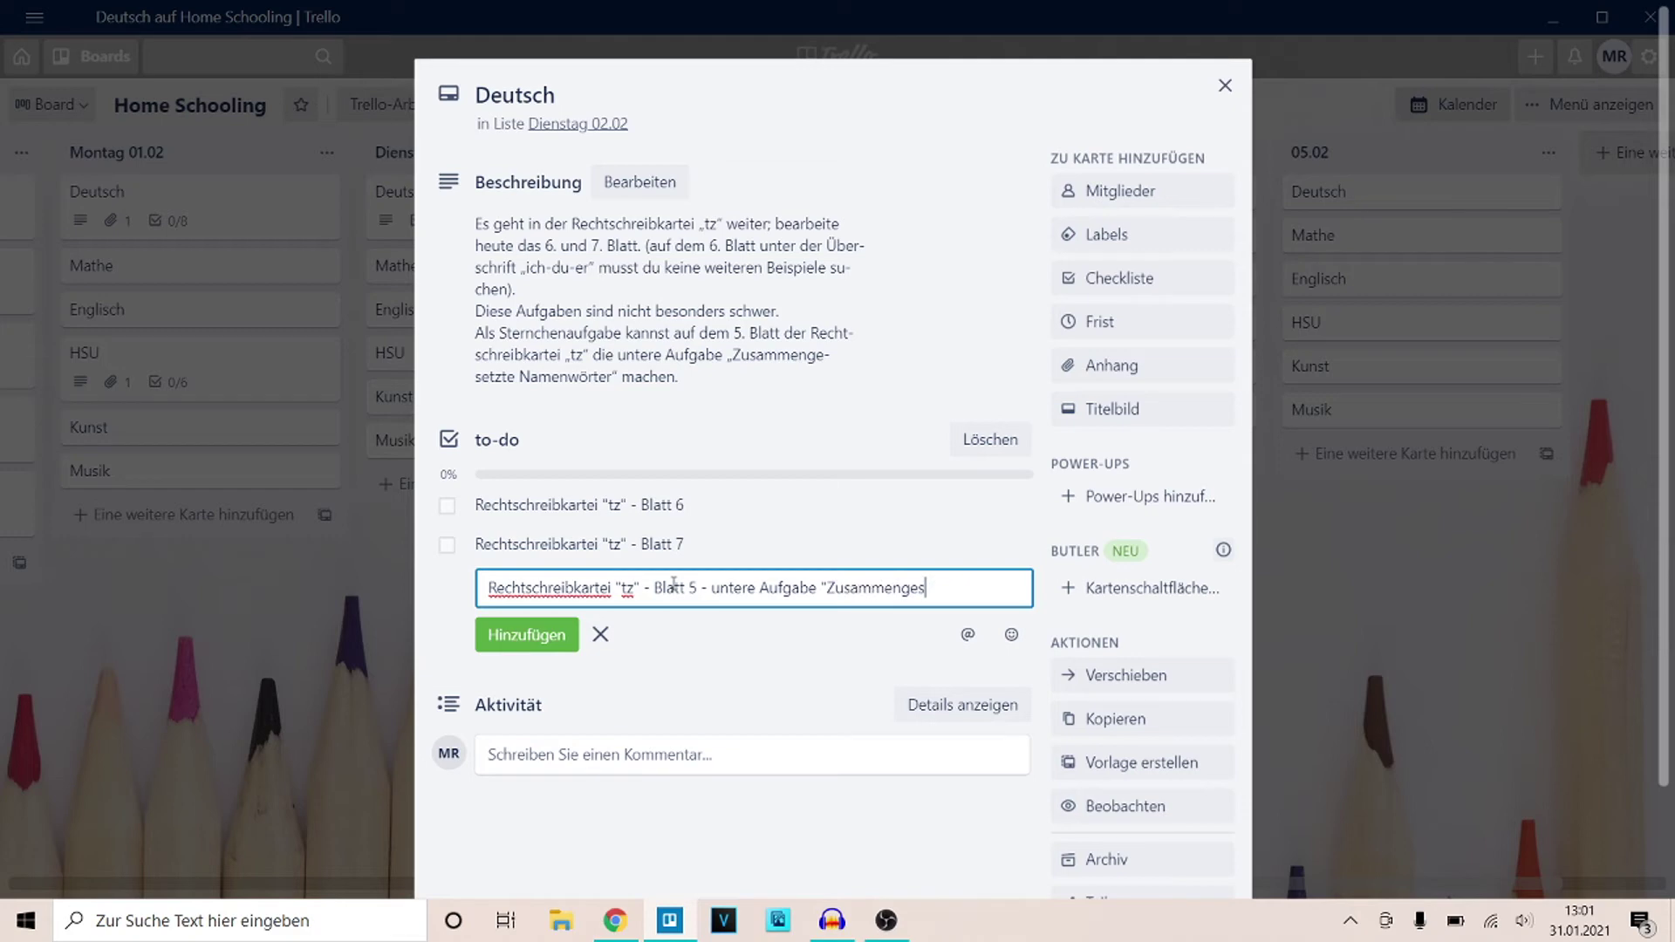
type("etzte Nomen\"")
key("Return")
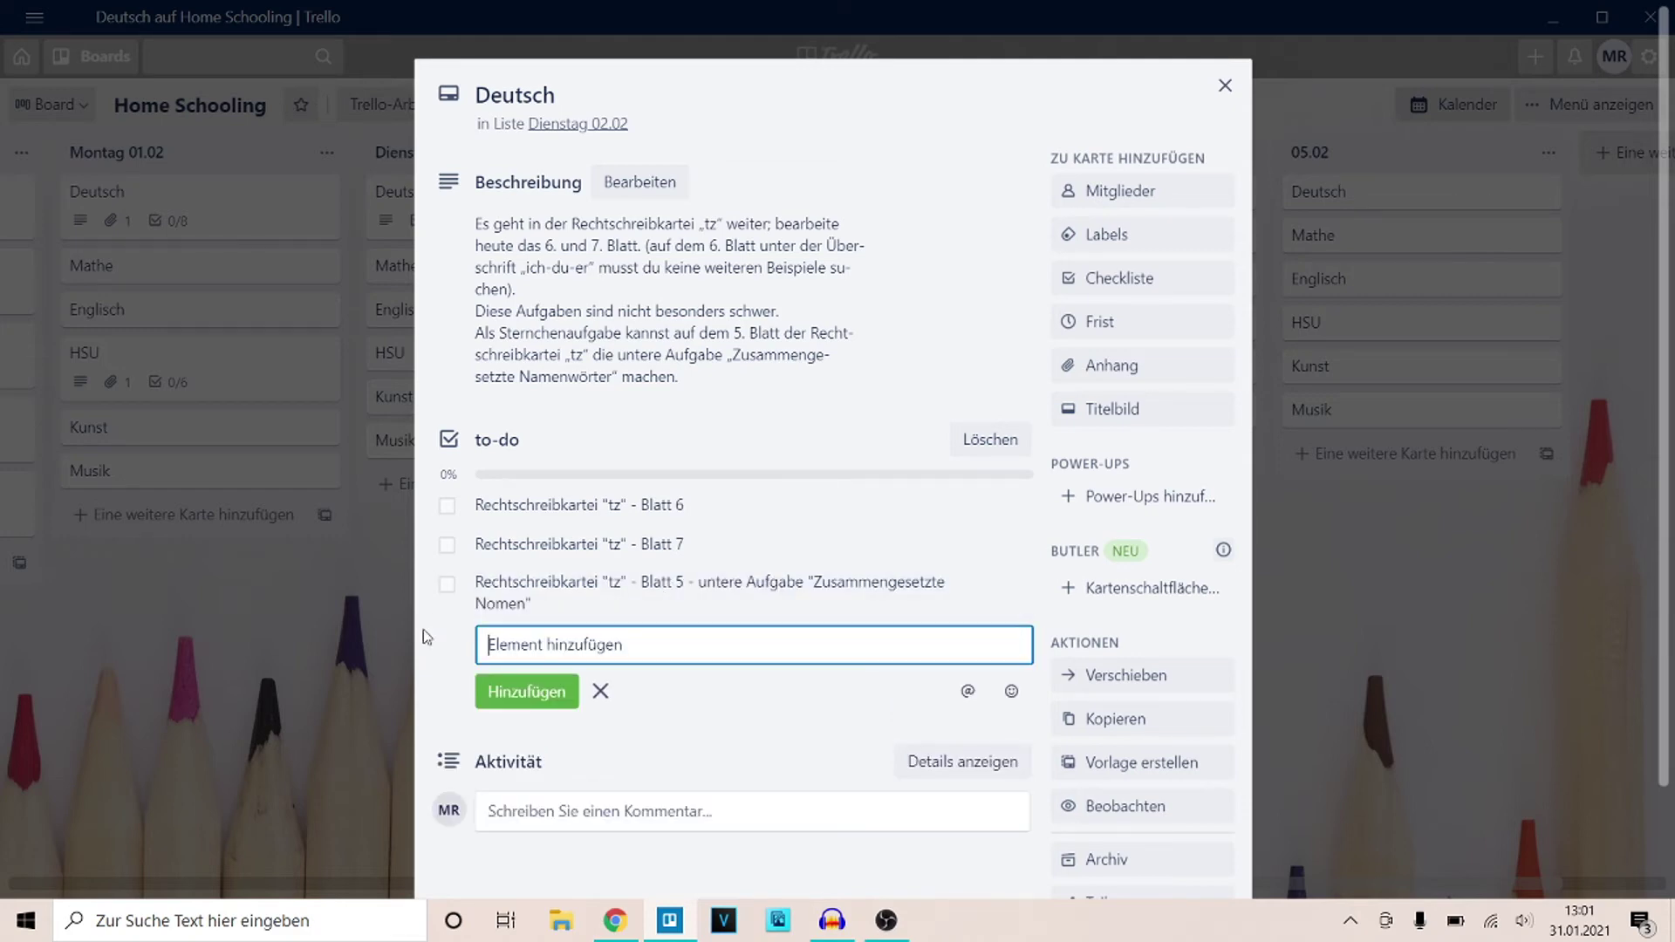
key("Escape")
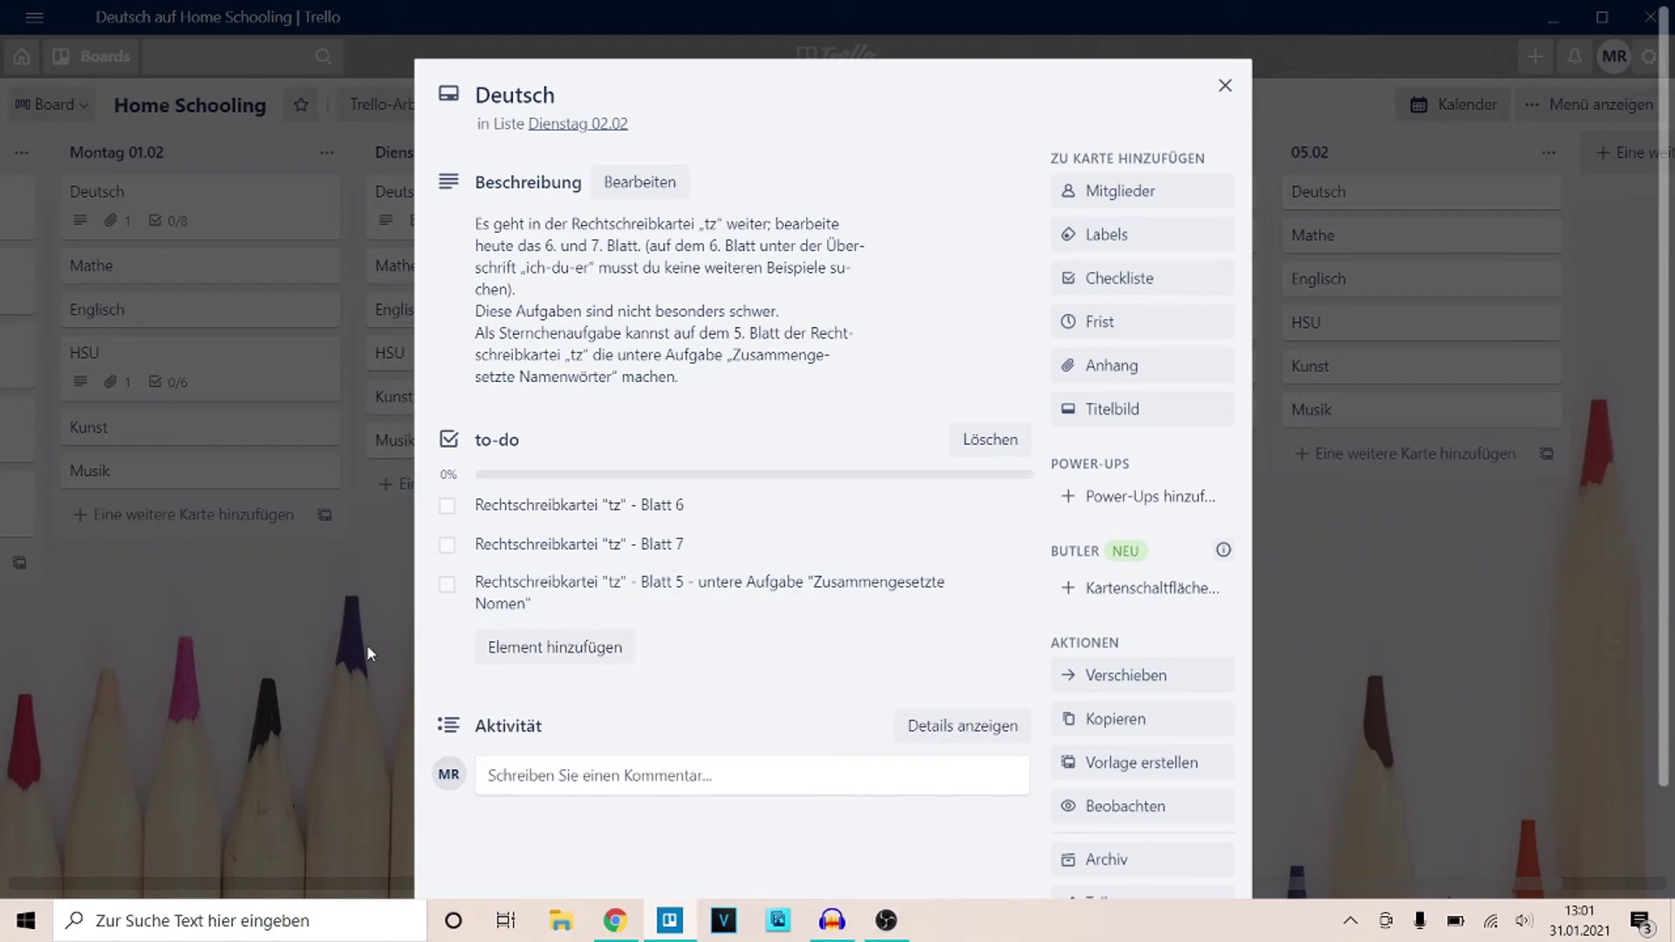
left_click(367, 644)
- Paste the copied Wasserwerkstatt assignment as the Dienstag 02.02 HSU card's description and add a checklist titled 'to-do'
left_click(511, 344)
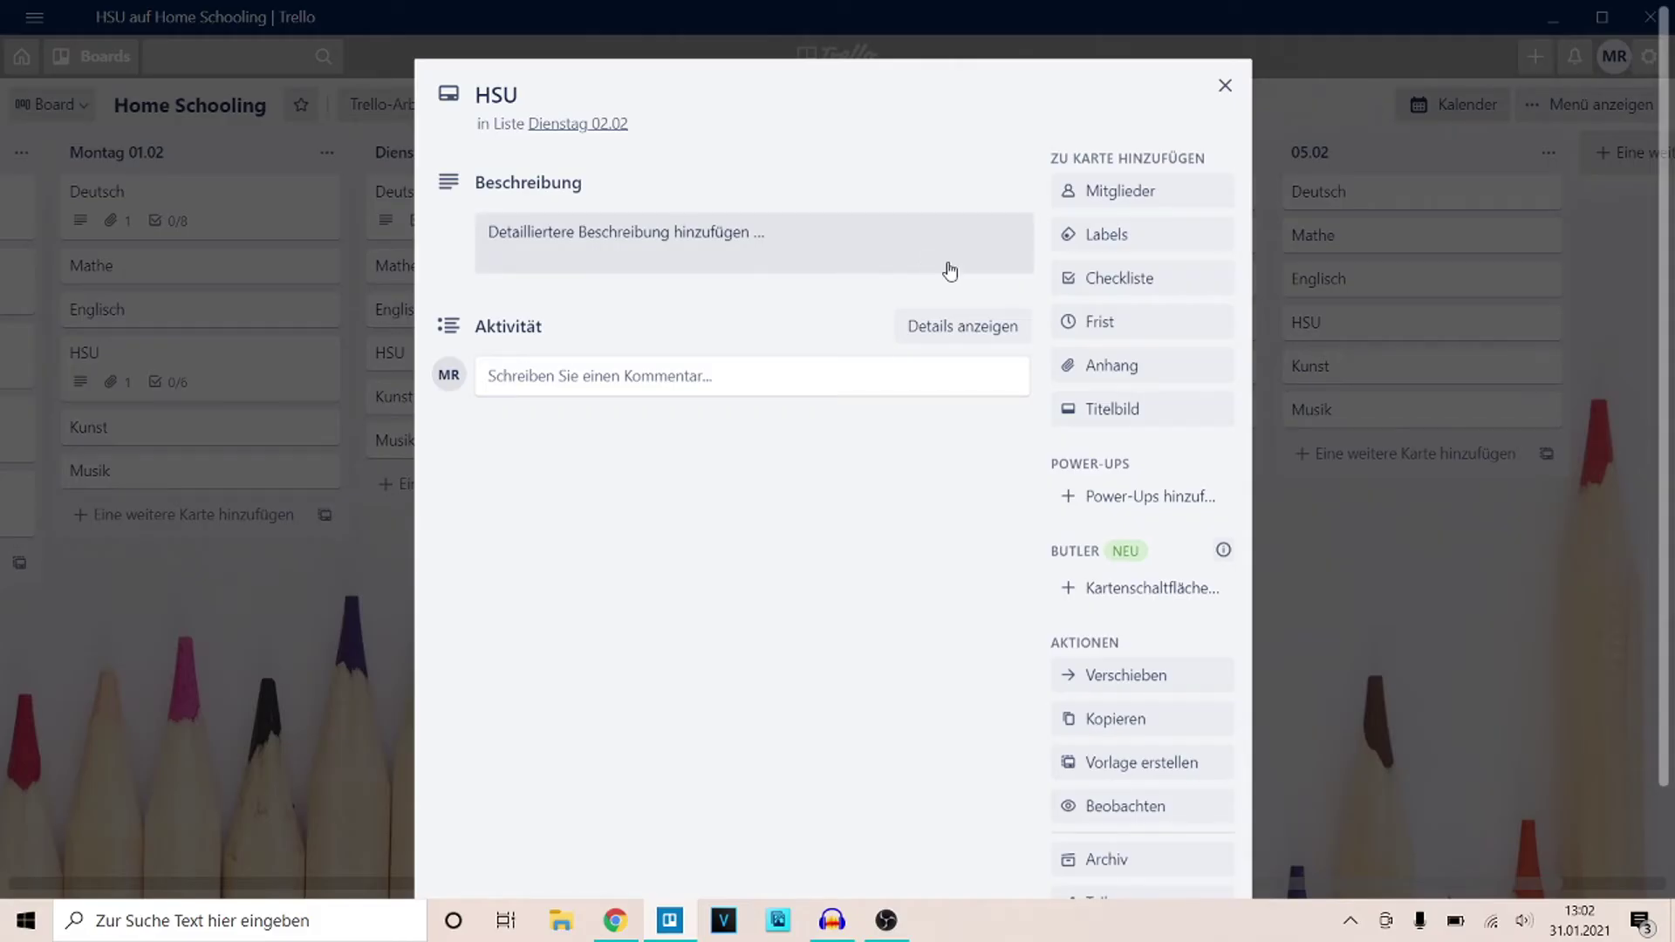
left_click(907, 253)
key("ctrl+v")
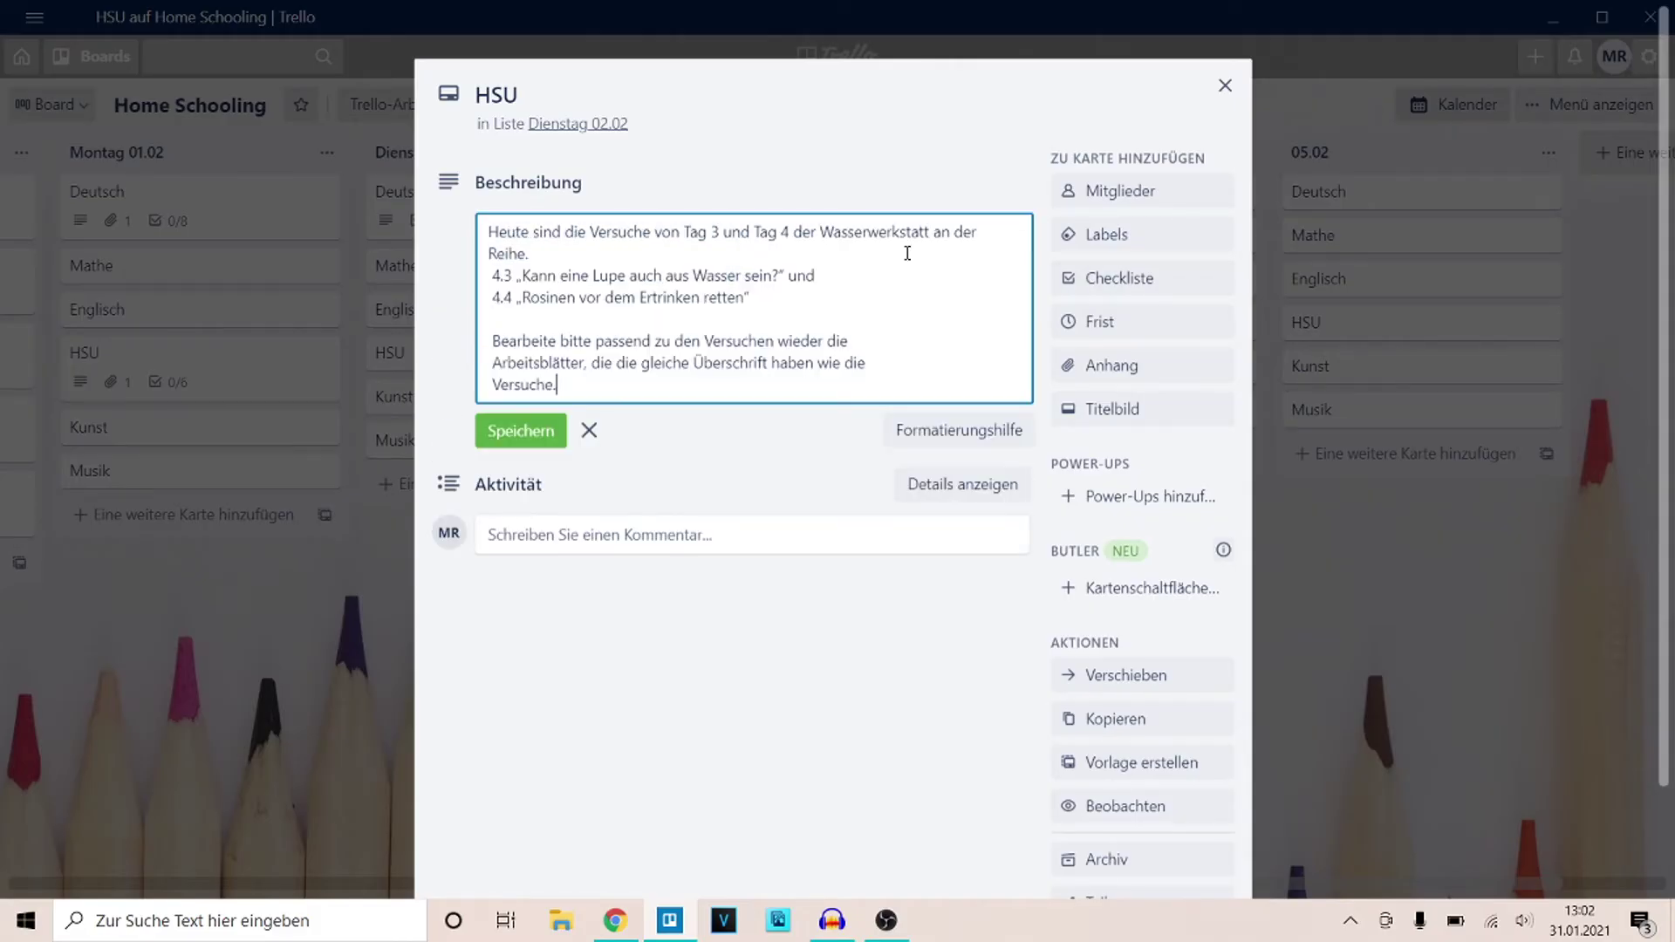
left_click(521, 429)
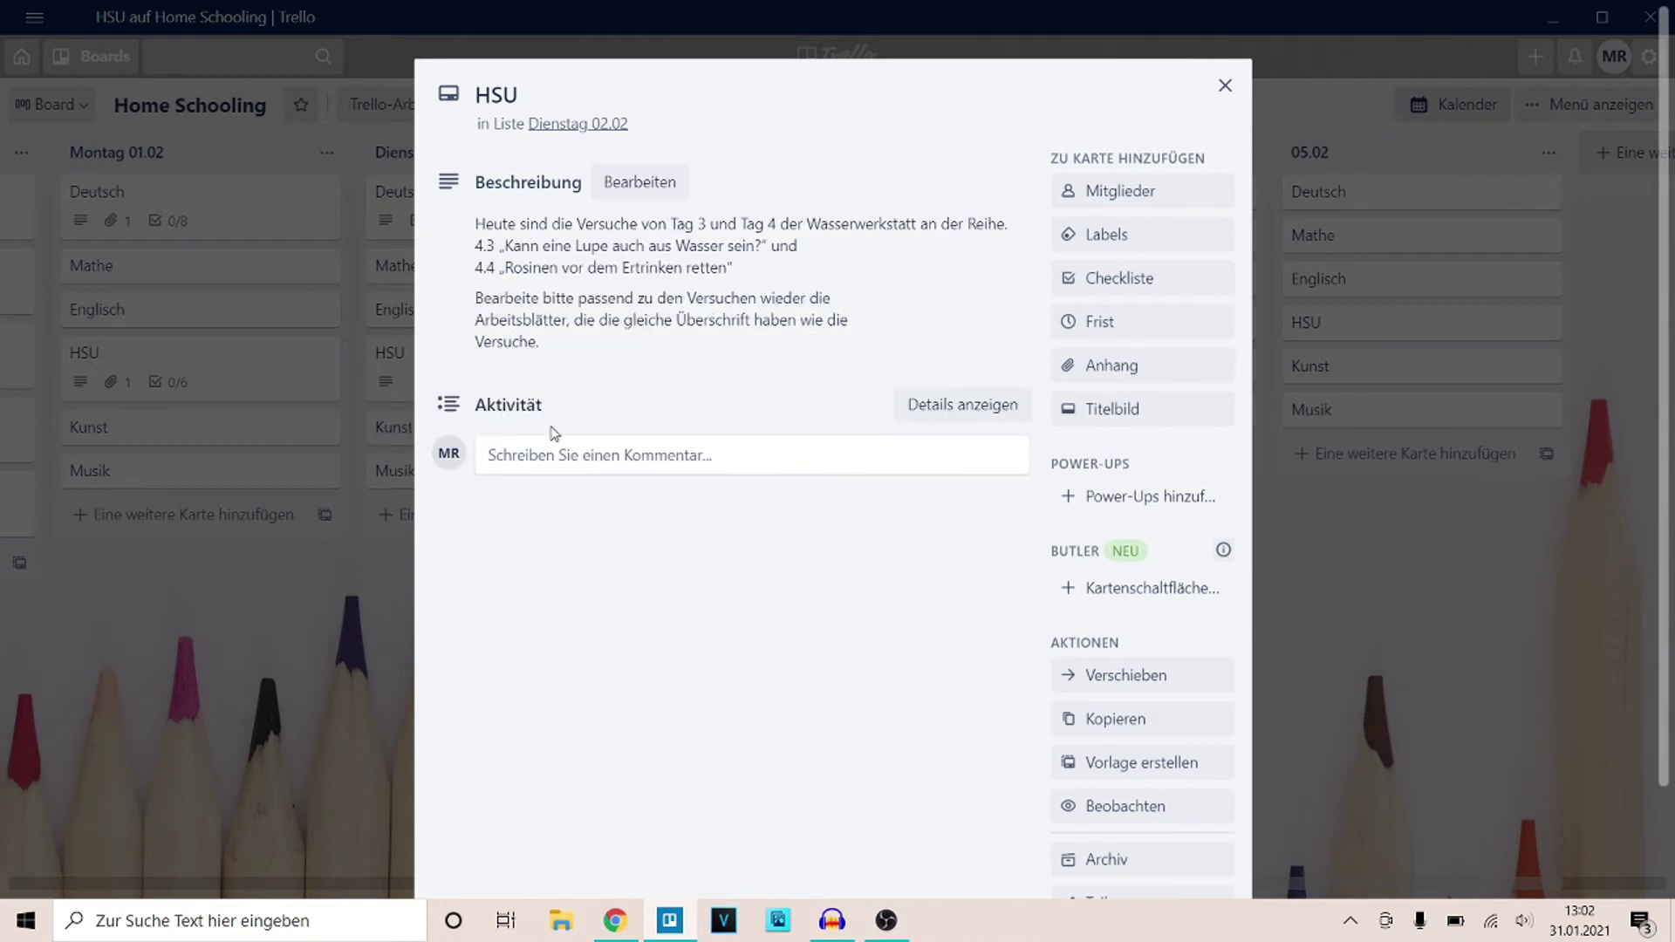
left_click(1120, 367)
left_click(1091, 279)
type("to-do")
key("Return")
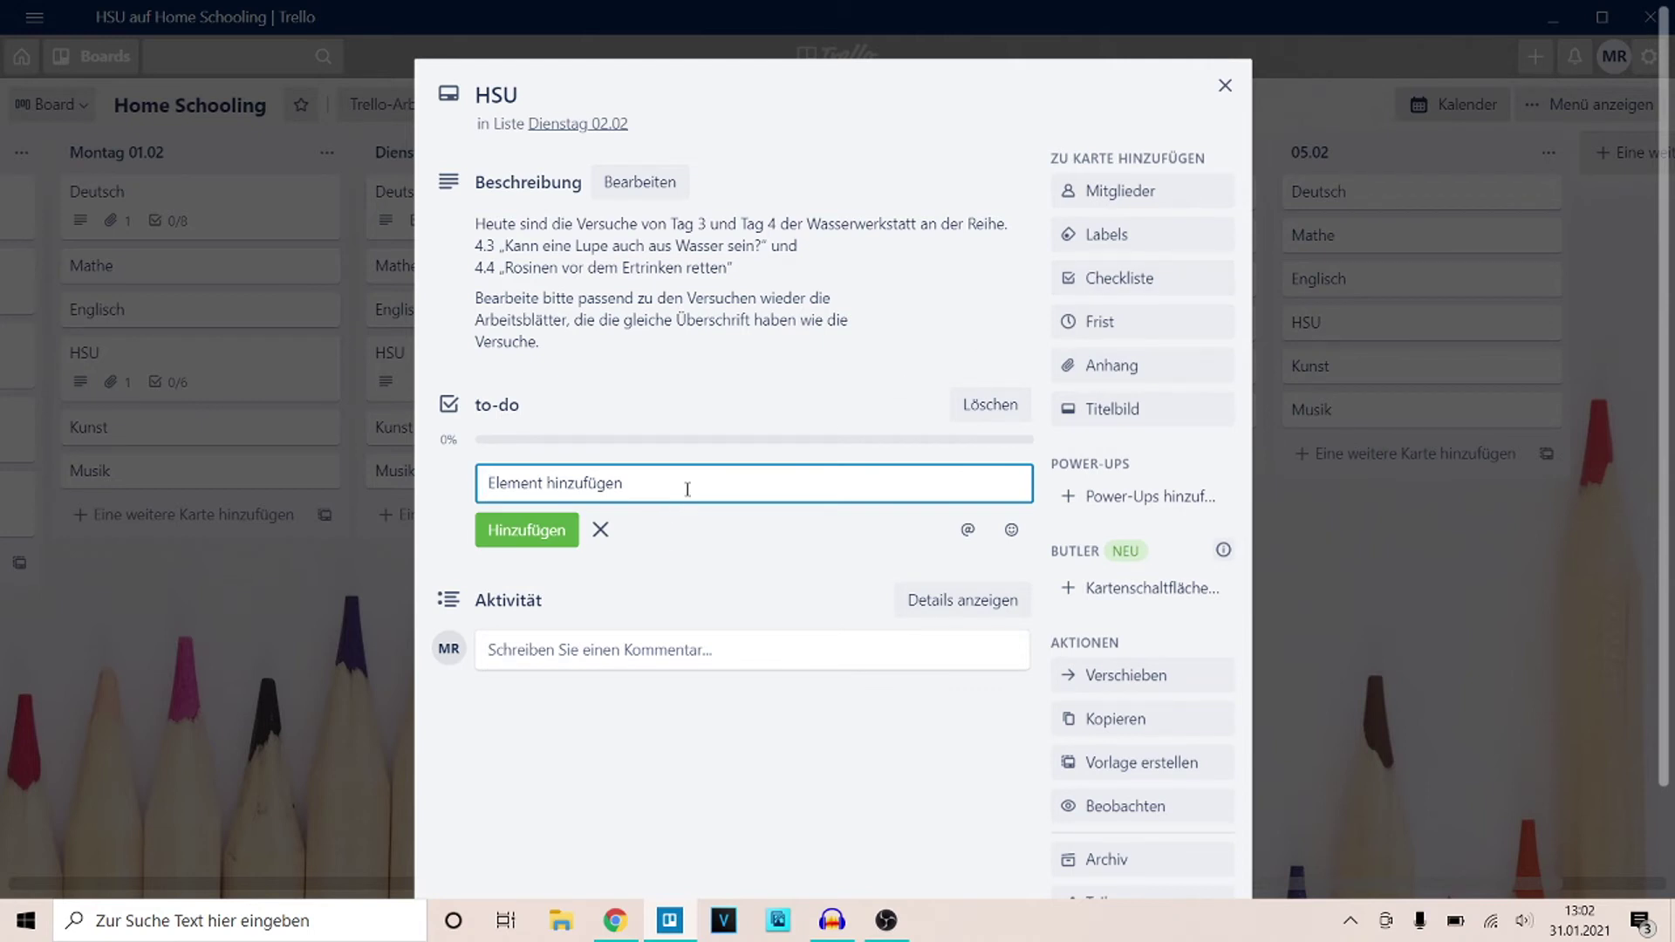
- Add the items '4.3 "Kann eine Lupe auch aus Wasser sein?"' and '4.4 "Rosinen vor dem Ertrinken retten"' to the HSU to-do checklist
type("4.3 \"Kann eine Lupe auch ")
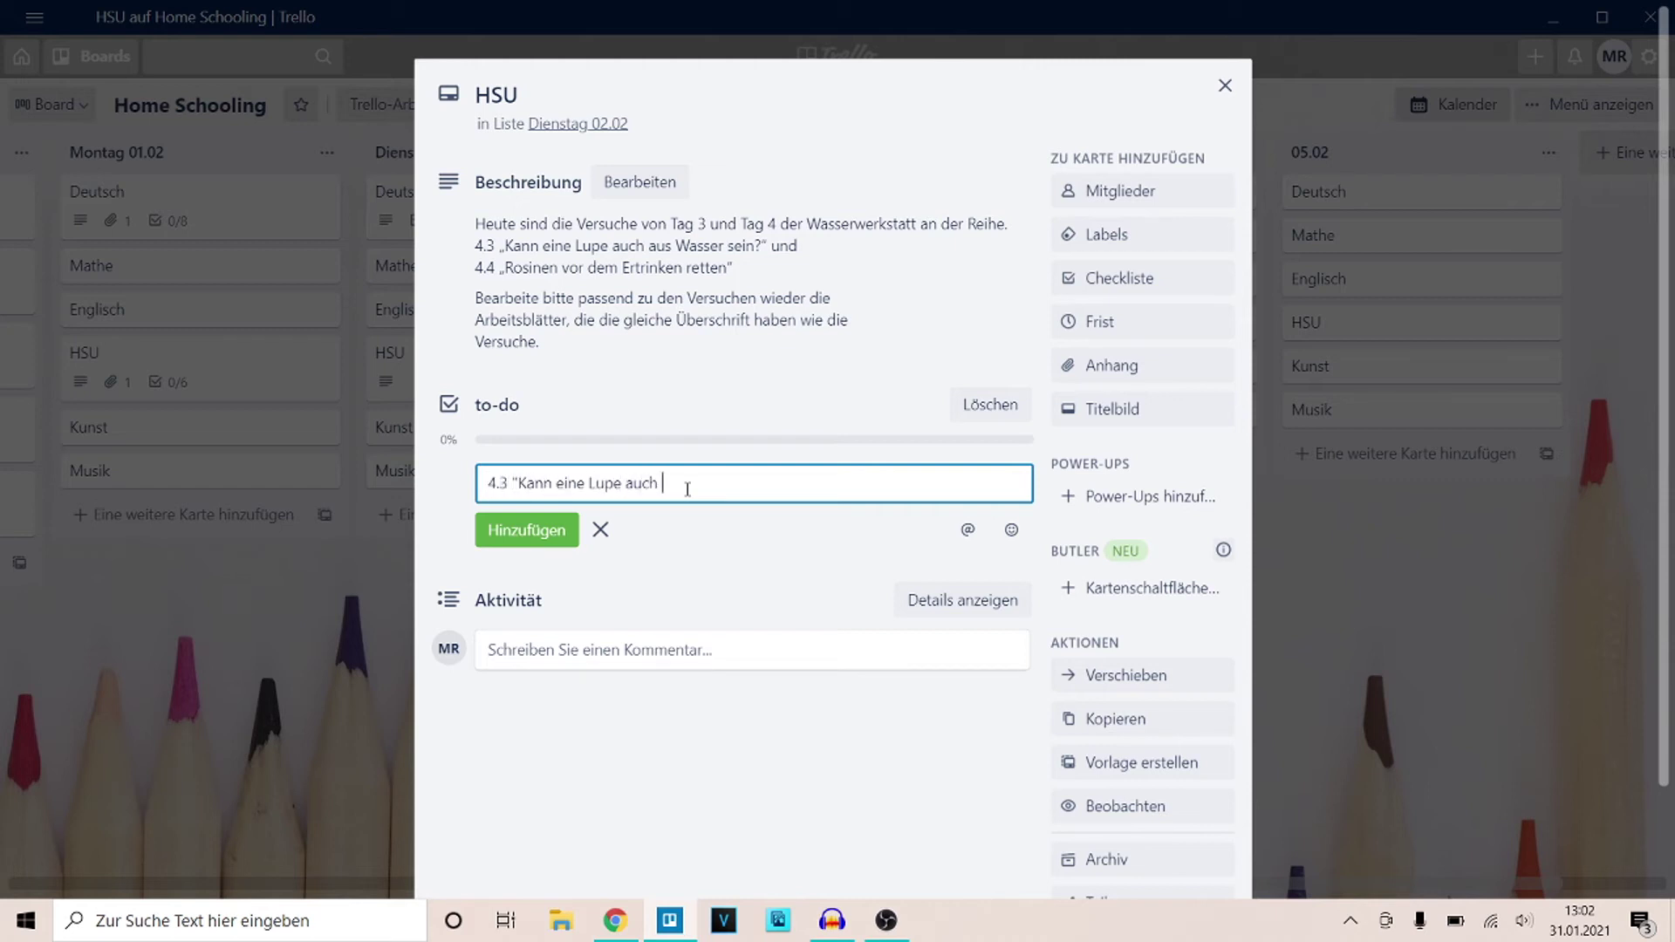
type("aus Wasser sein?\"")
key("Return")
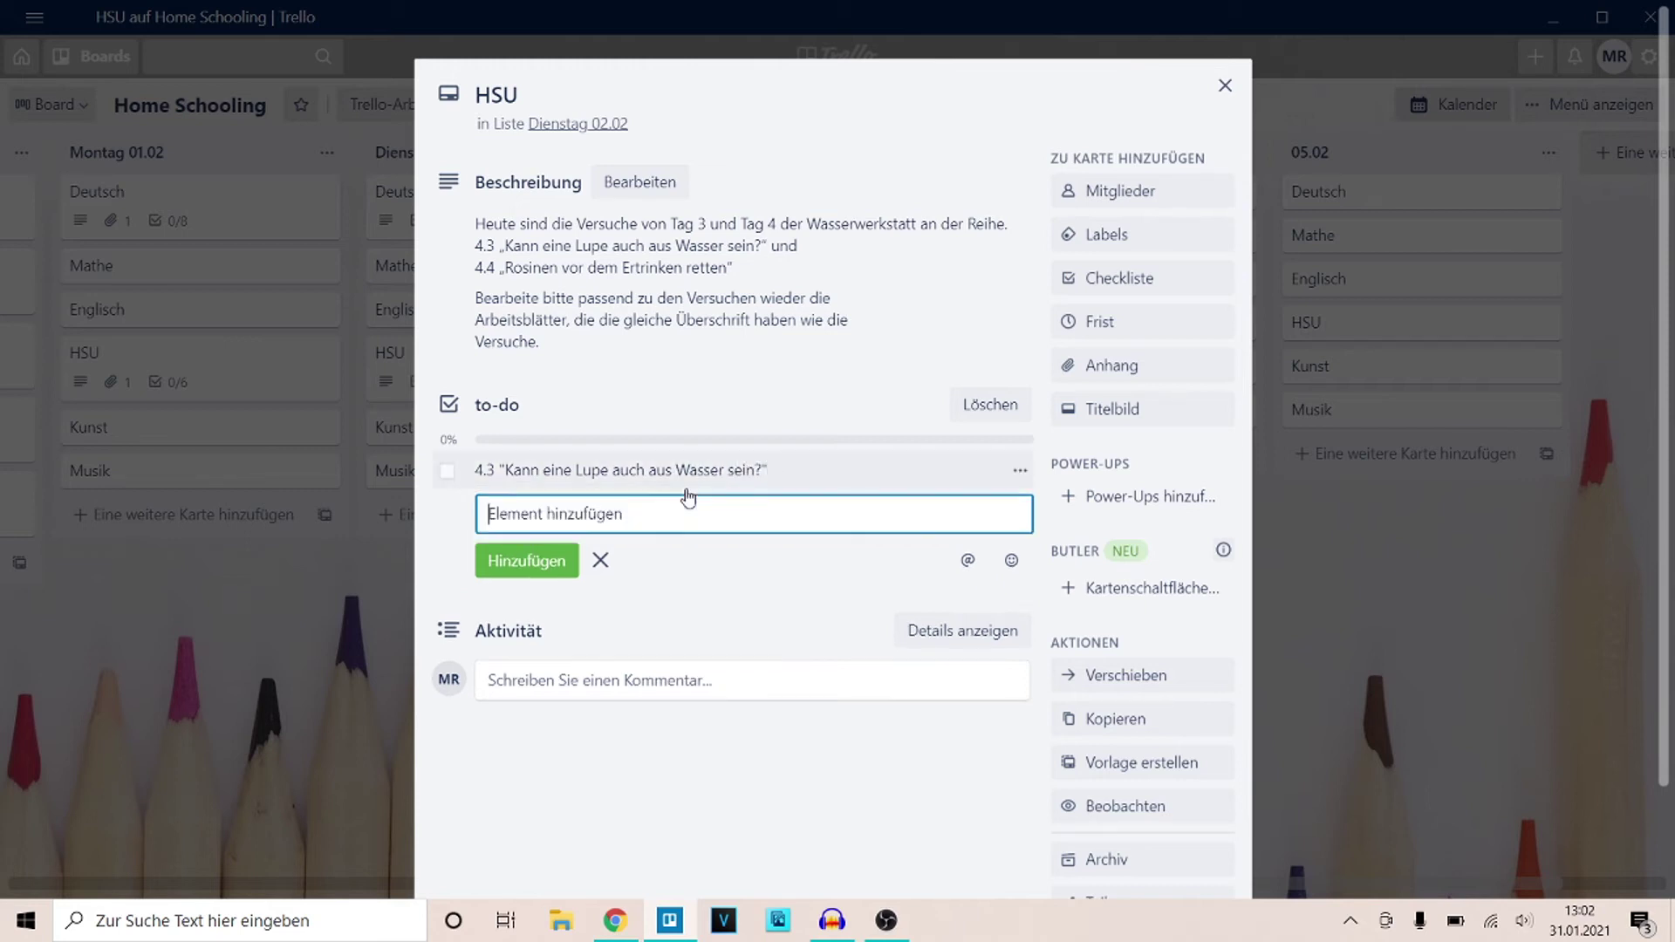
type("4.4 \"Rosinen vor dem Etrinken retten")
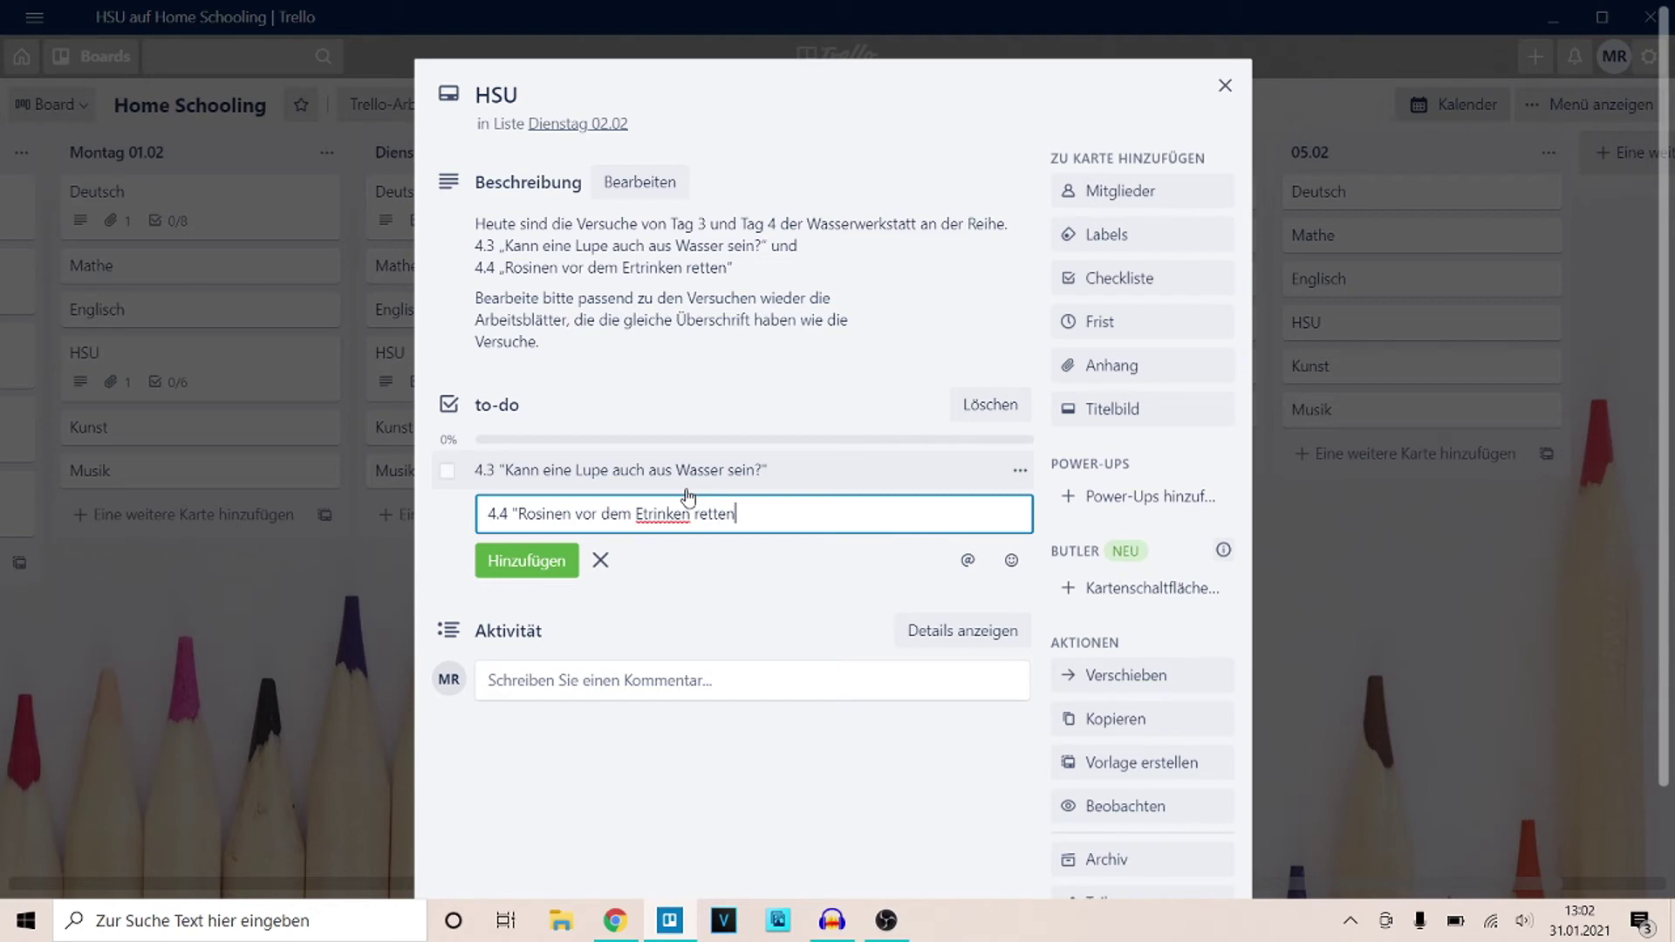
left_click(646, 515)
type("r")
left_click(773, 525)
type("\"")
key("Return")
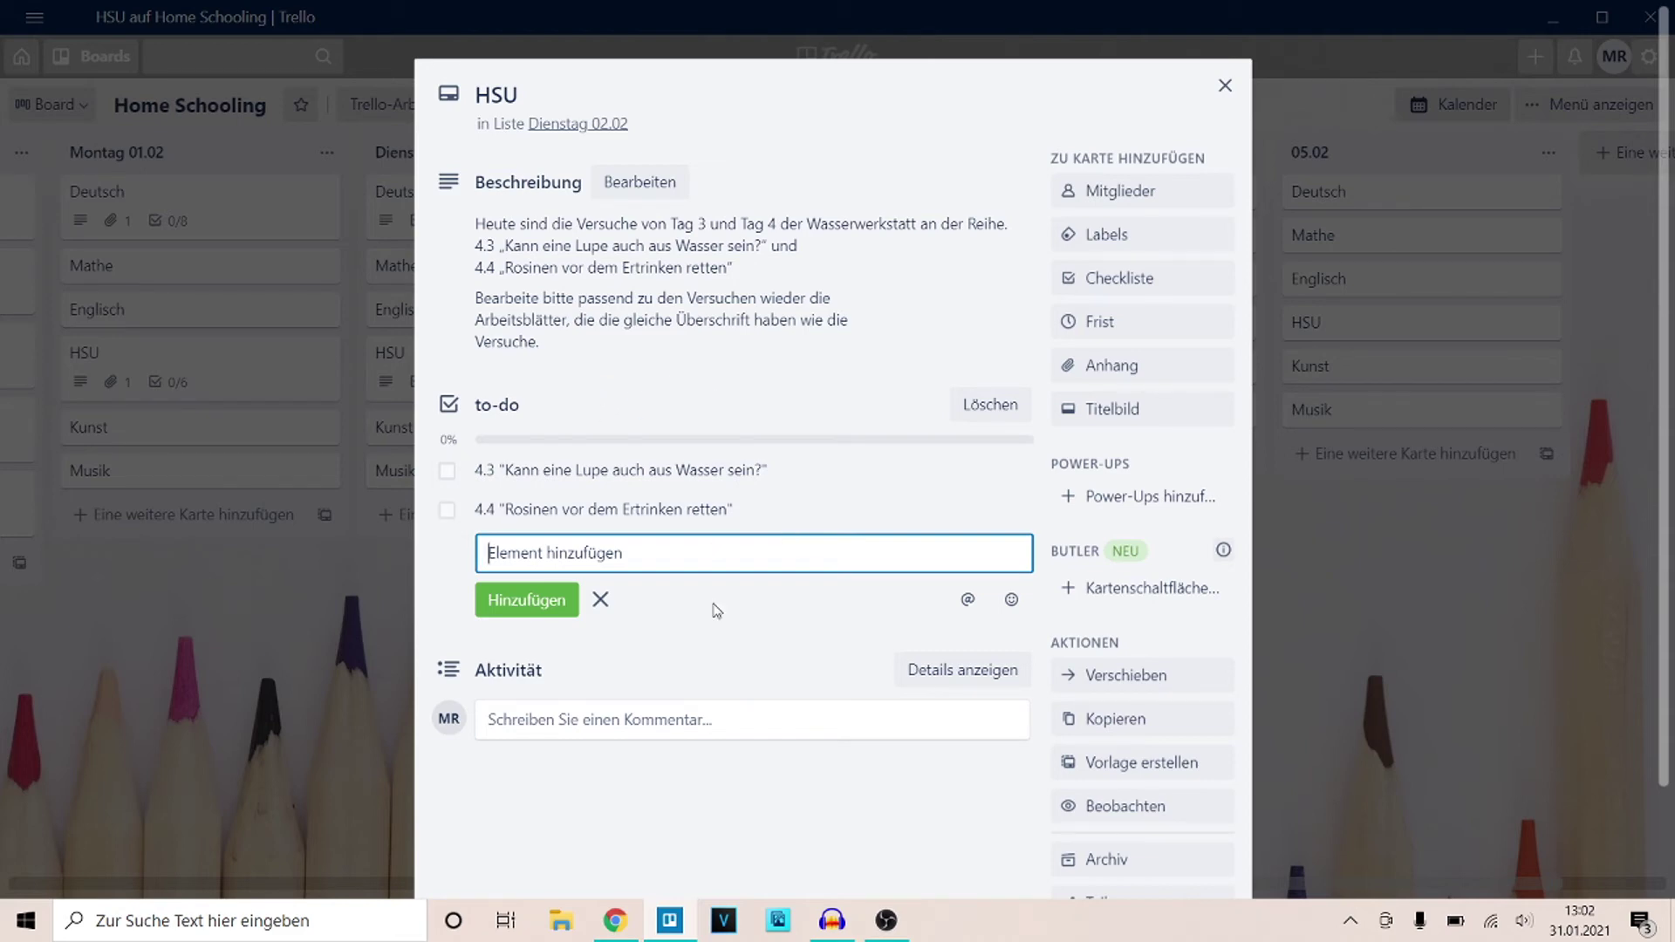
- Add the worksheet items 'AB "Kann eine Lupe auch aus Wasser sein?"' and 'AB "Rosinen vor dem Ertrinken retten!"' to the HSU to-do checklist
type("AB \"Kann eine Lupe auch aus W")
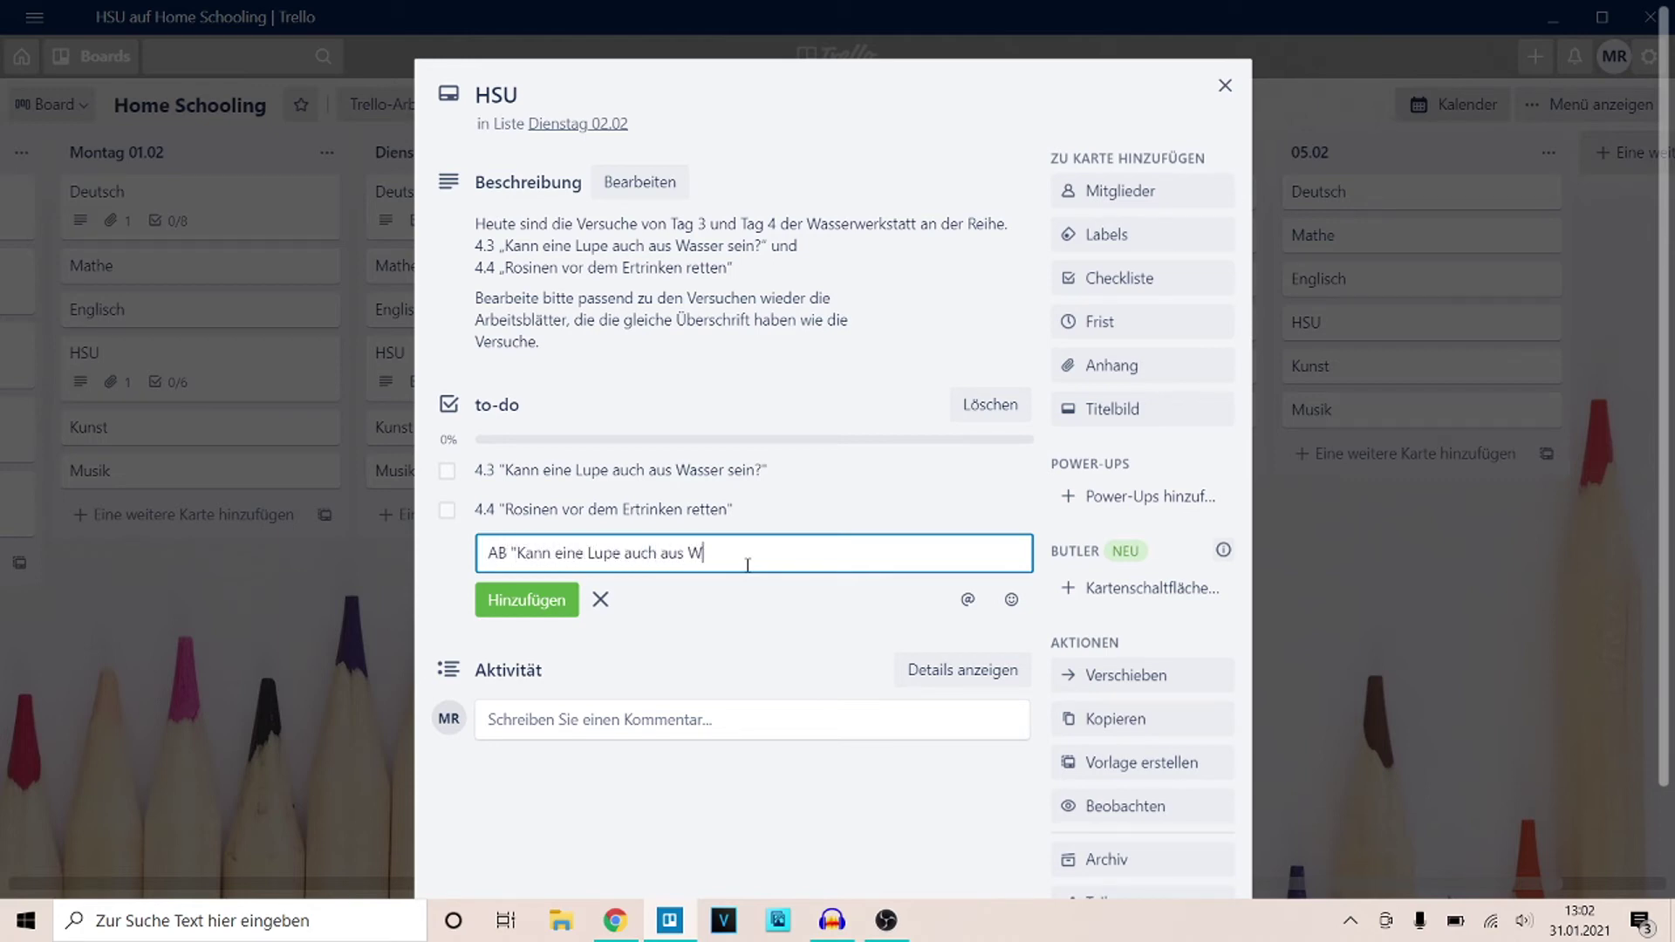
type("asser sein?\"")
key("Return")
type("AB ")
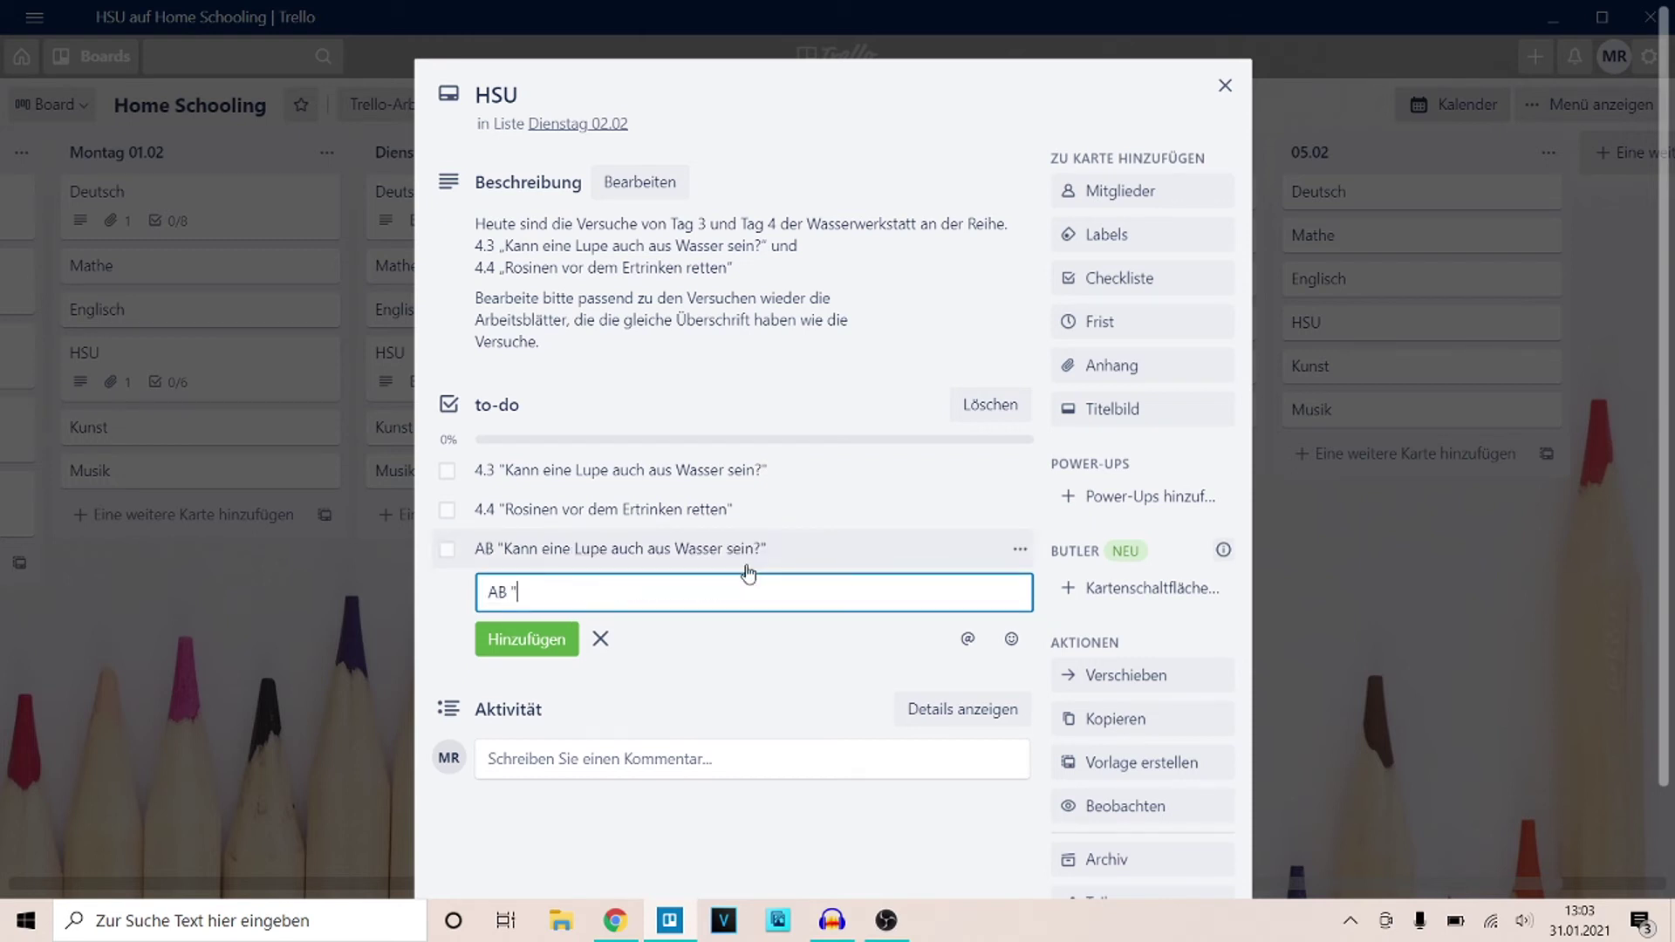
type("\"Rosinen vor dem Ertrinken retten!\"")
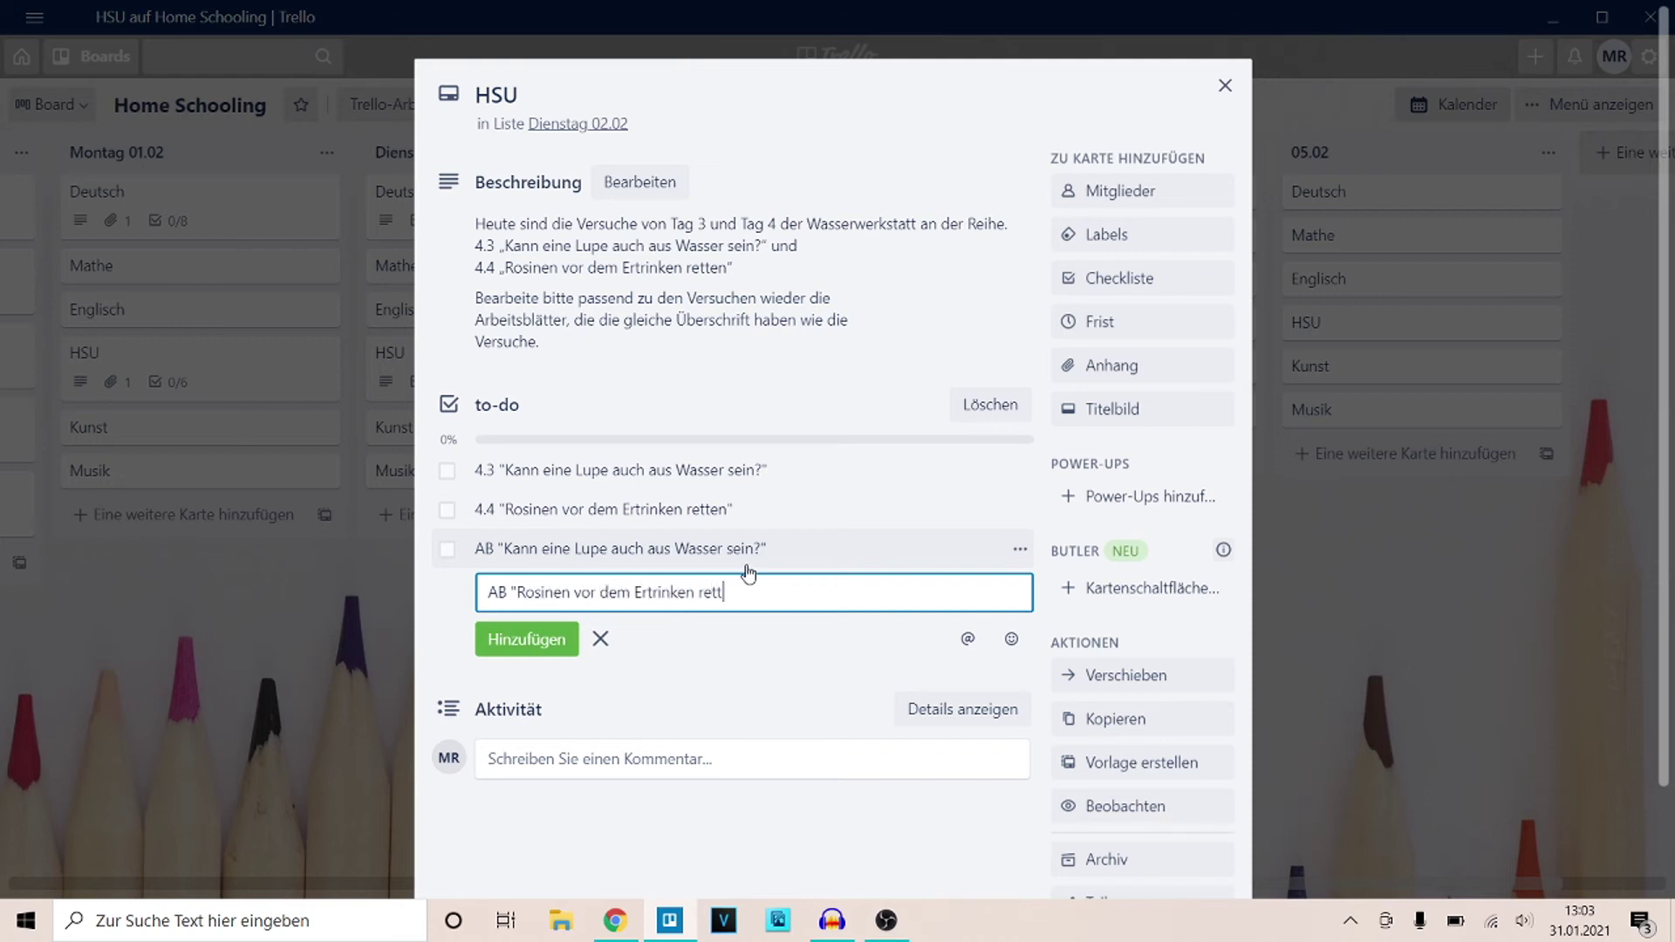
key("Return")
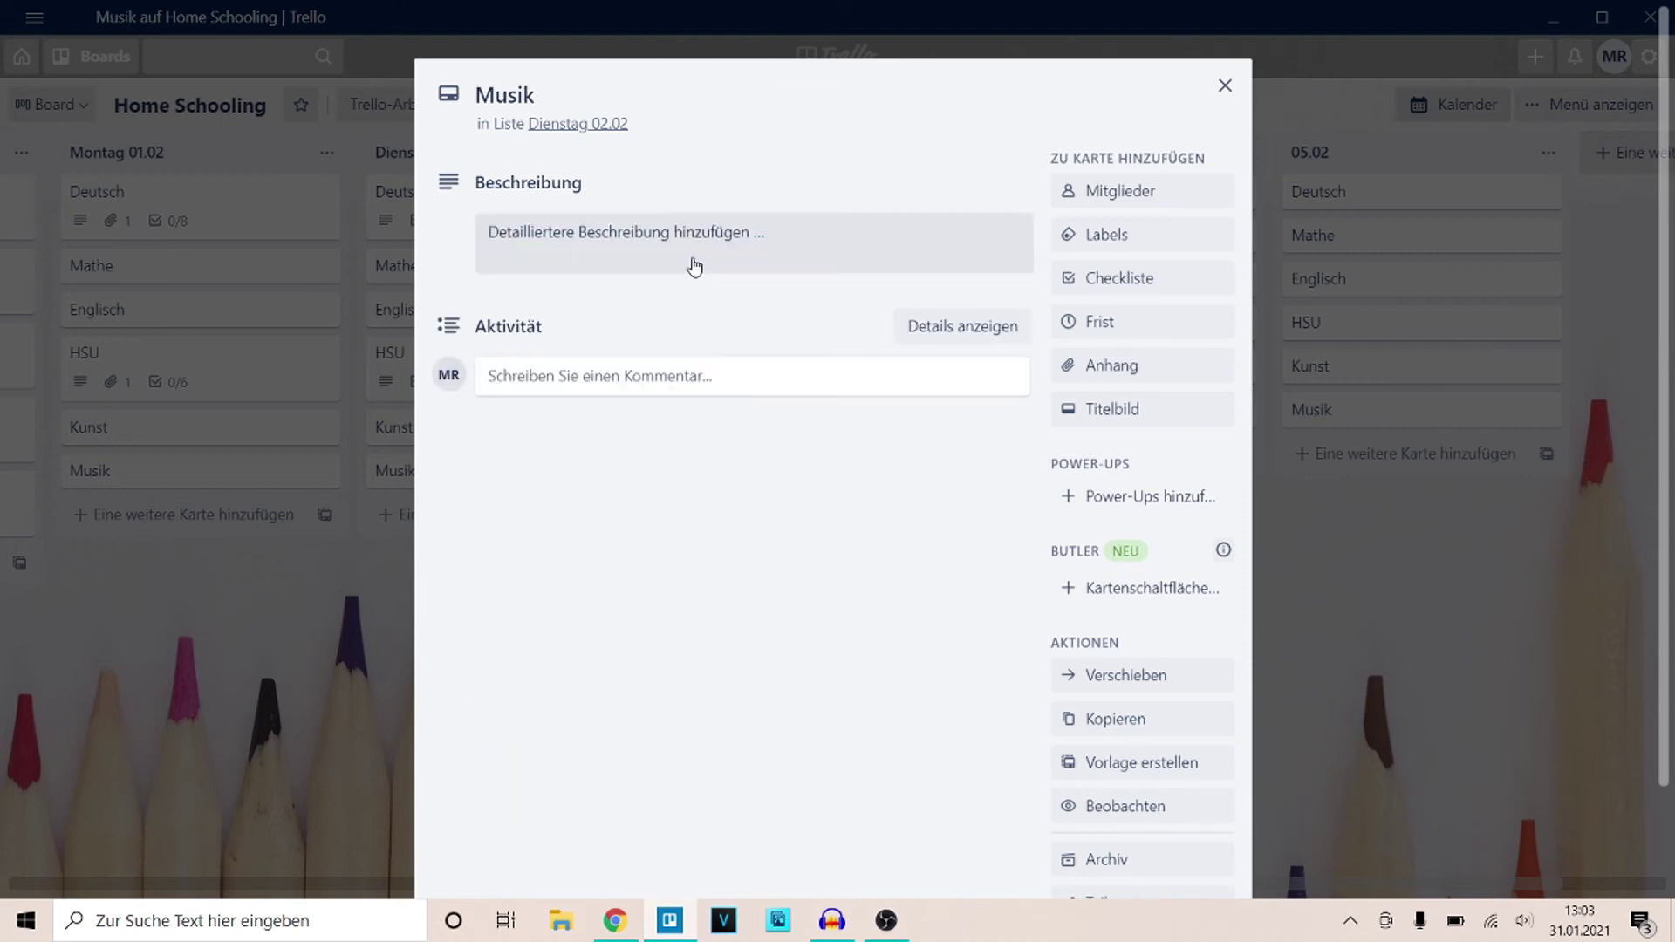
- Paste the copied Chopin booklet assignment as the Dienstag 02.02 Musik card's description and add a checklist titled 'to-do'
left_click(692, 256)
key("ctrl+v")
left_click(516, 363)
left_click(594, 353)
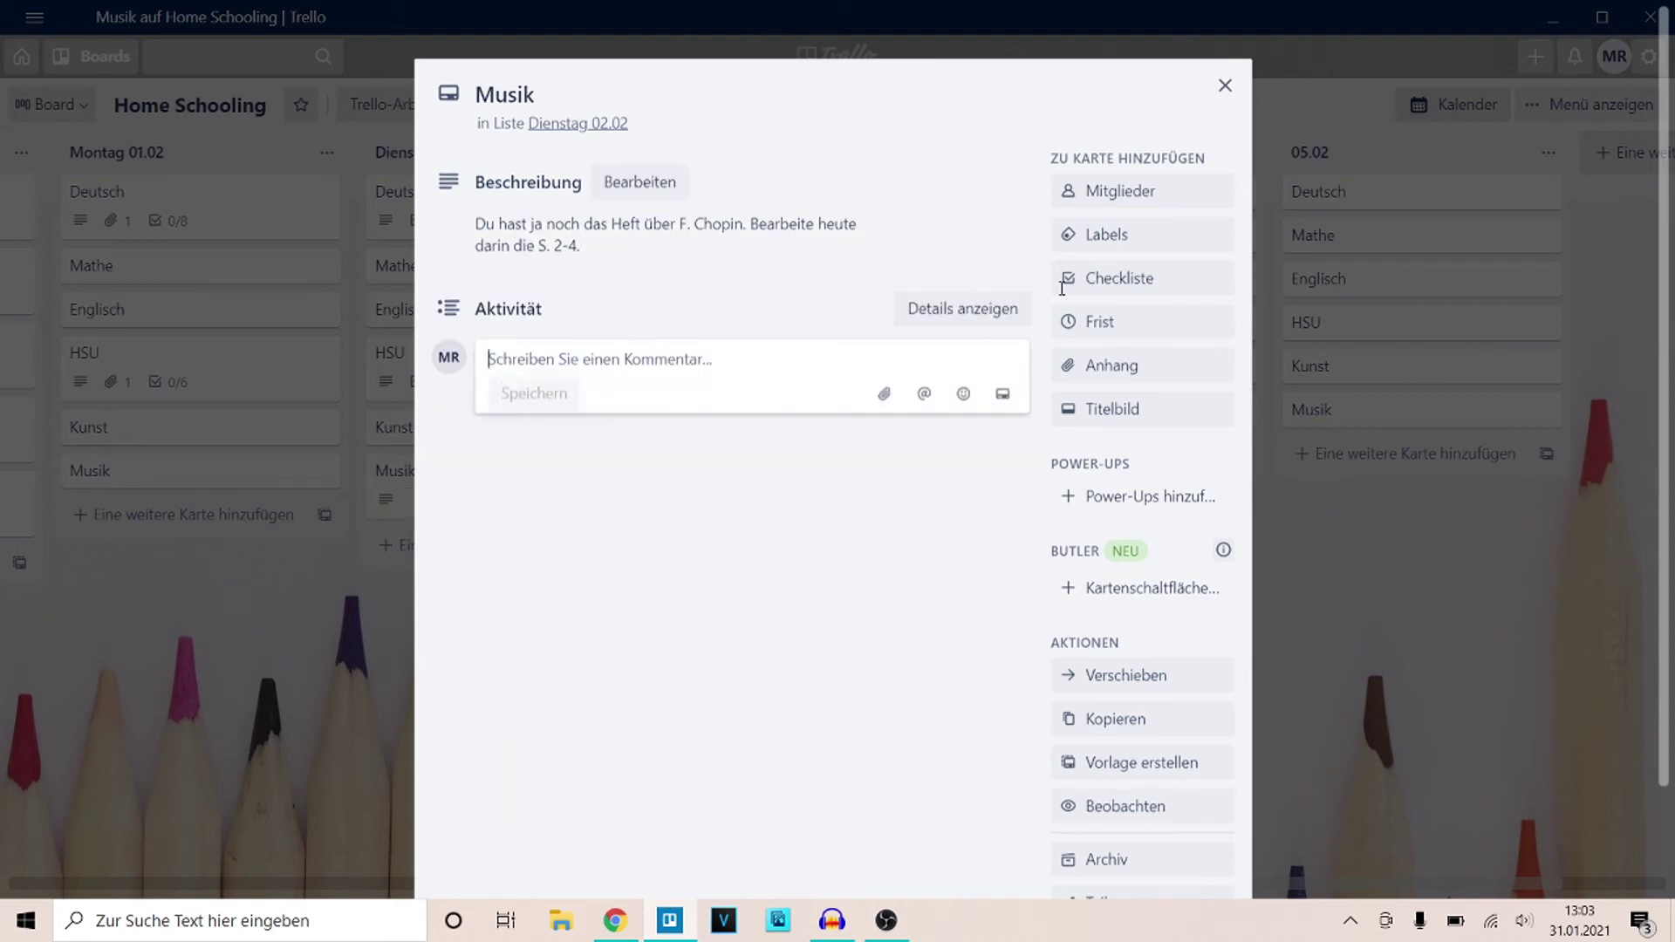
left_click(1165, 280)
type("to-do")
key("Return")
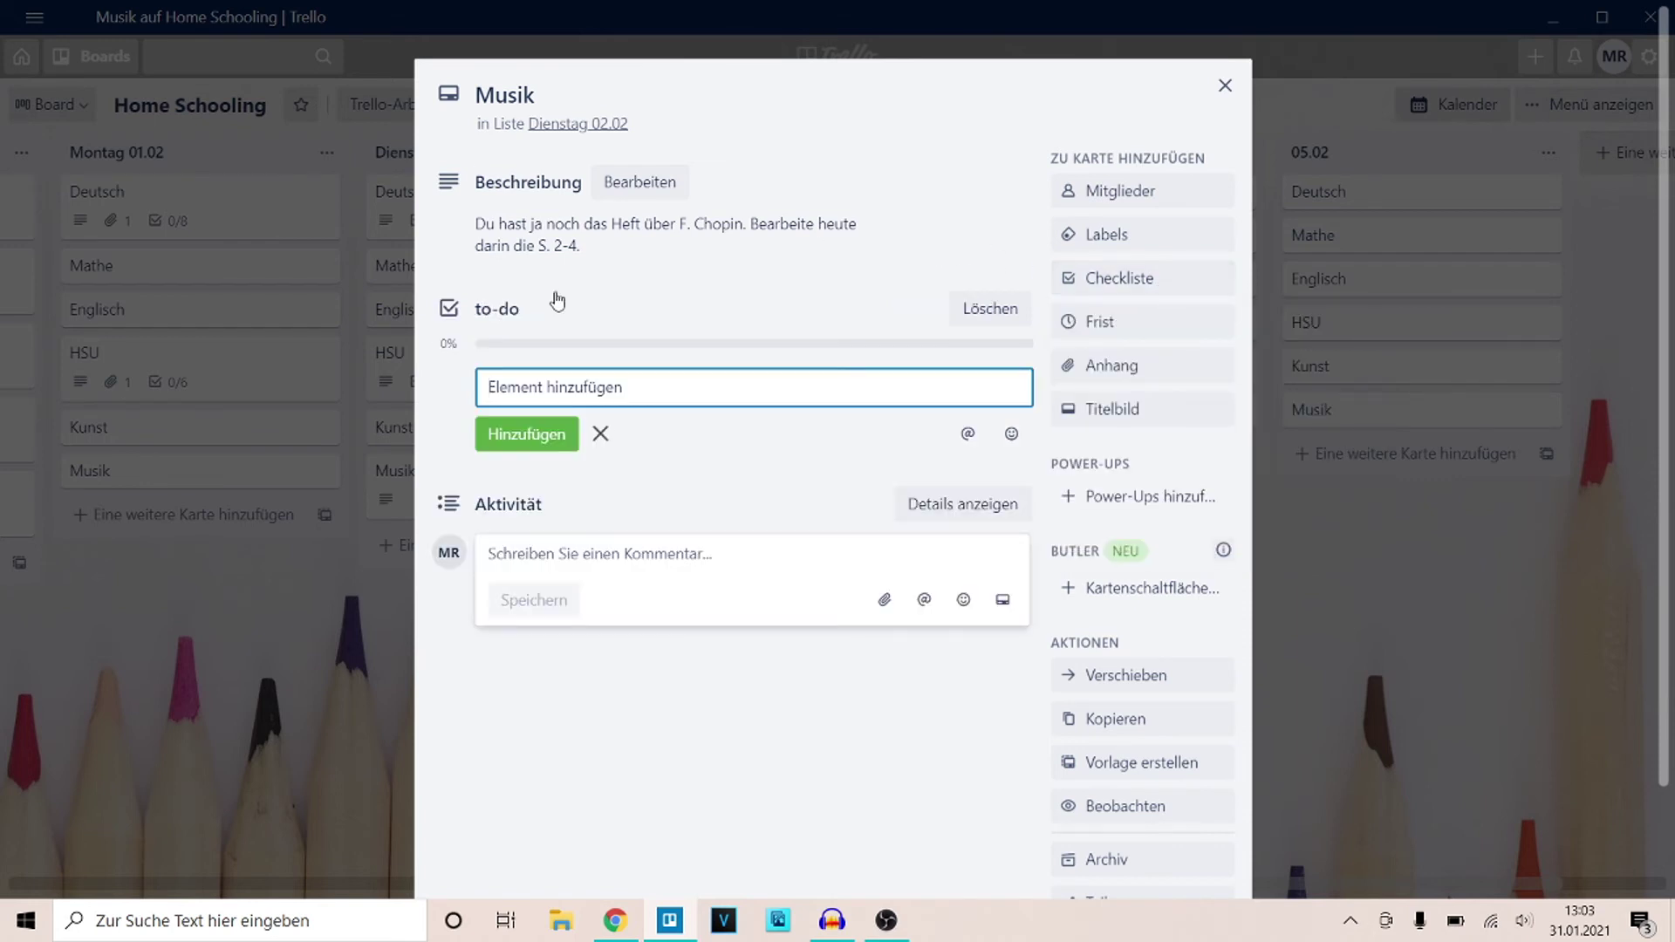
type("HEft")
key("BackSpace")
key("BackSpace")
type("eft F. Chopin")
key("BackSpace")
key("BackSpace")
key("BackSpace")
key("BackSpace")
key("BackSpace")
key("BackSpace")
key("BackSpace")
key("BackSpace")
key("BackSpace")
key("BackSpace")
key("BackSpace")
key("BackSpace")
key("BackSpace")
key("BackSpace")
key("BackSpace")
- Rename the Musik card's checklist to 'Heft über F. Chopin'
left_click(501, 314)
type("Heft über F. Chopin")
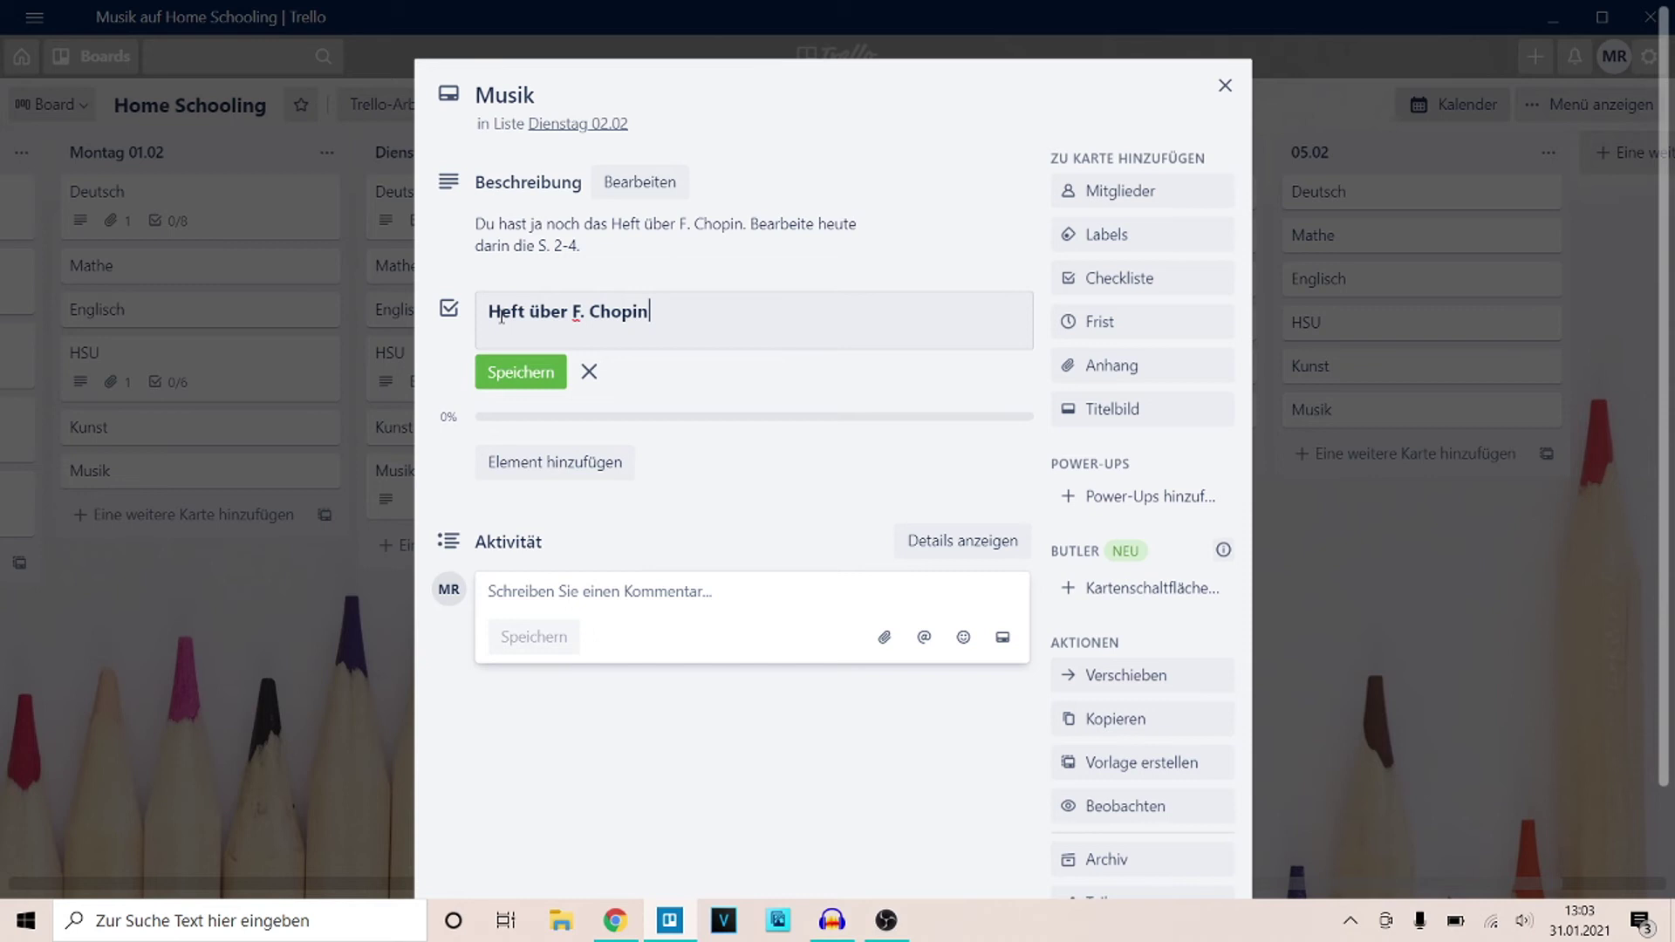
key("Return")
- Add the items 'S. 2', 'S. 3' and 'S. 4' to the 'Heft über F. Chopin' checklist and close the Musik card
left_click(591, 392)
type("S. 2")
key("Return")
type("S. 3")
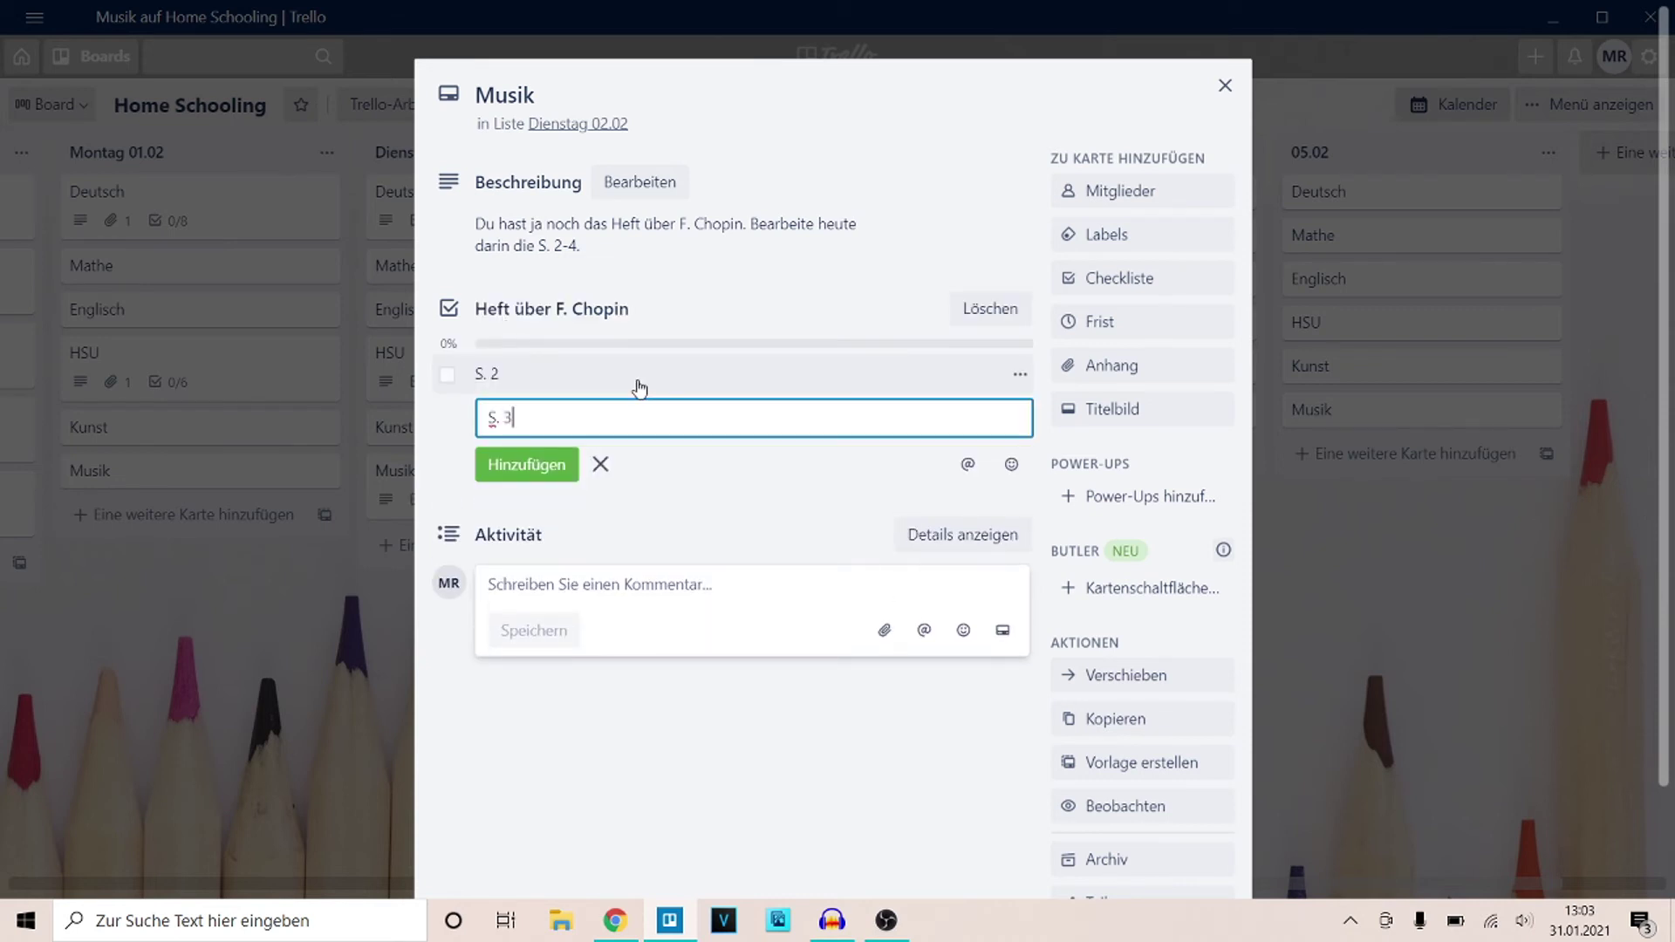
key("Return")
type("S. 4")
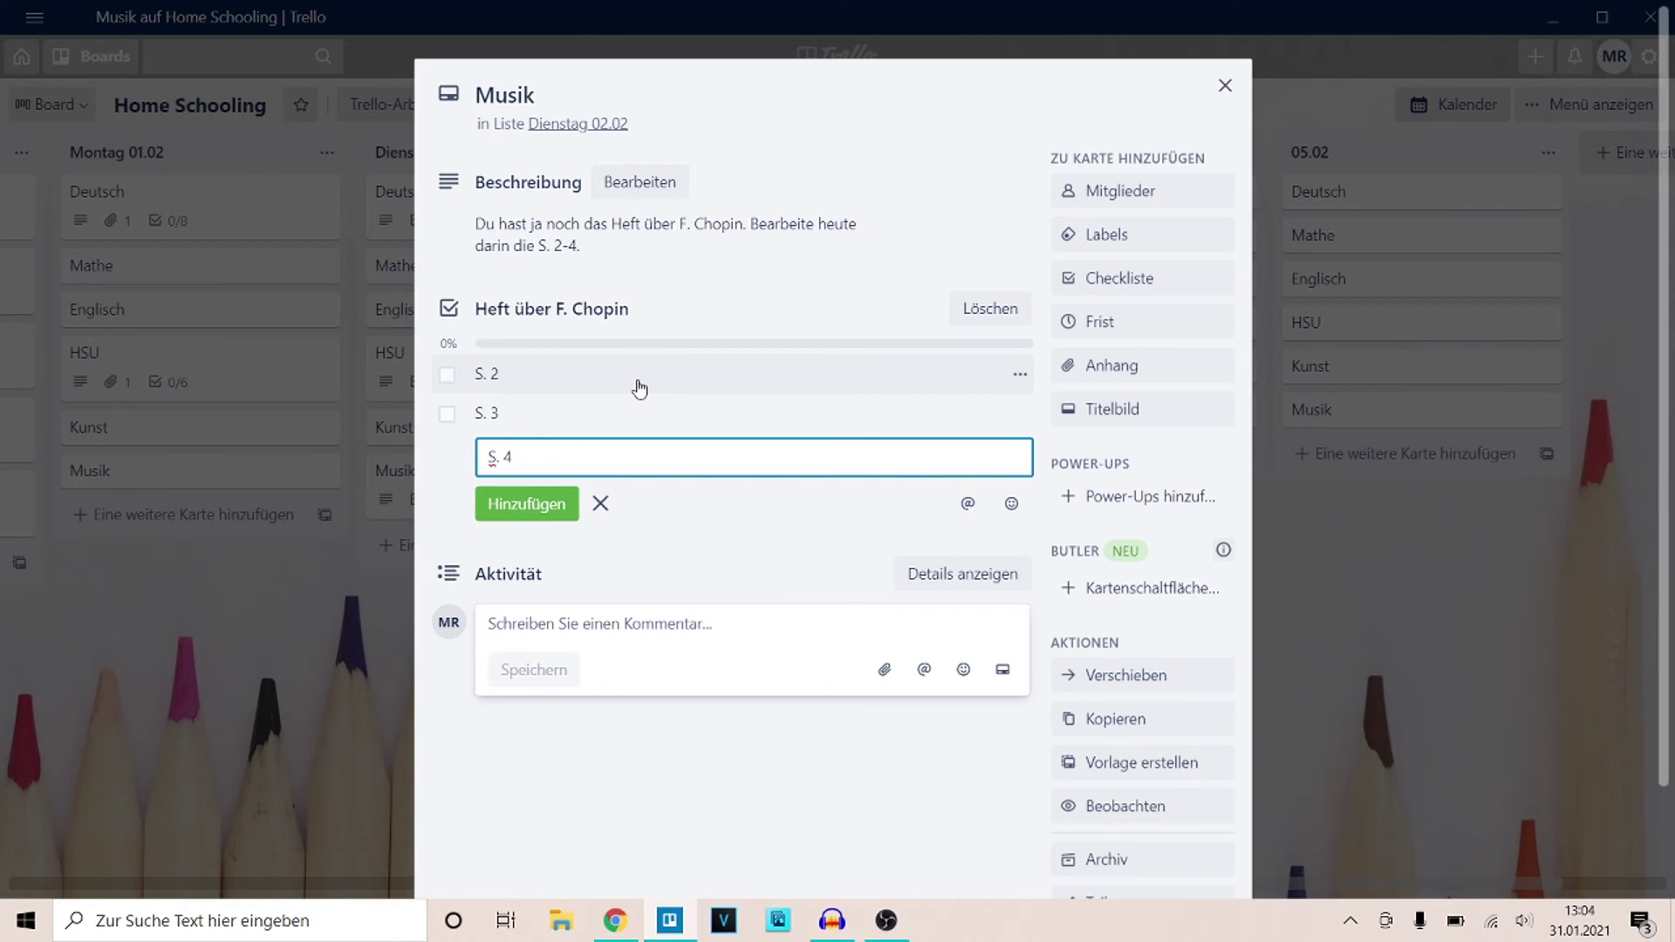
key("Return")
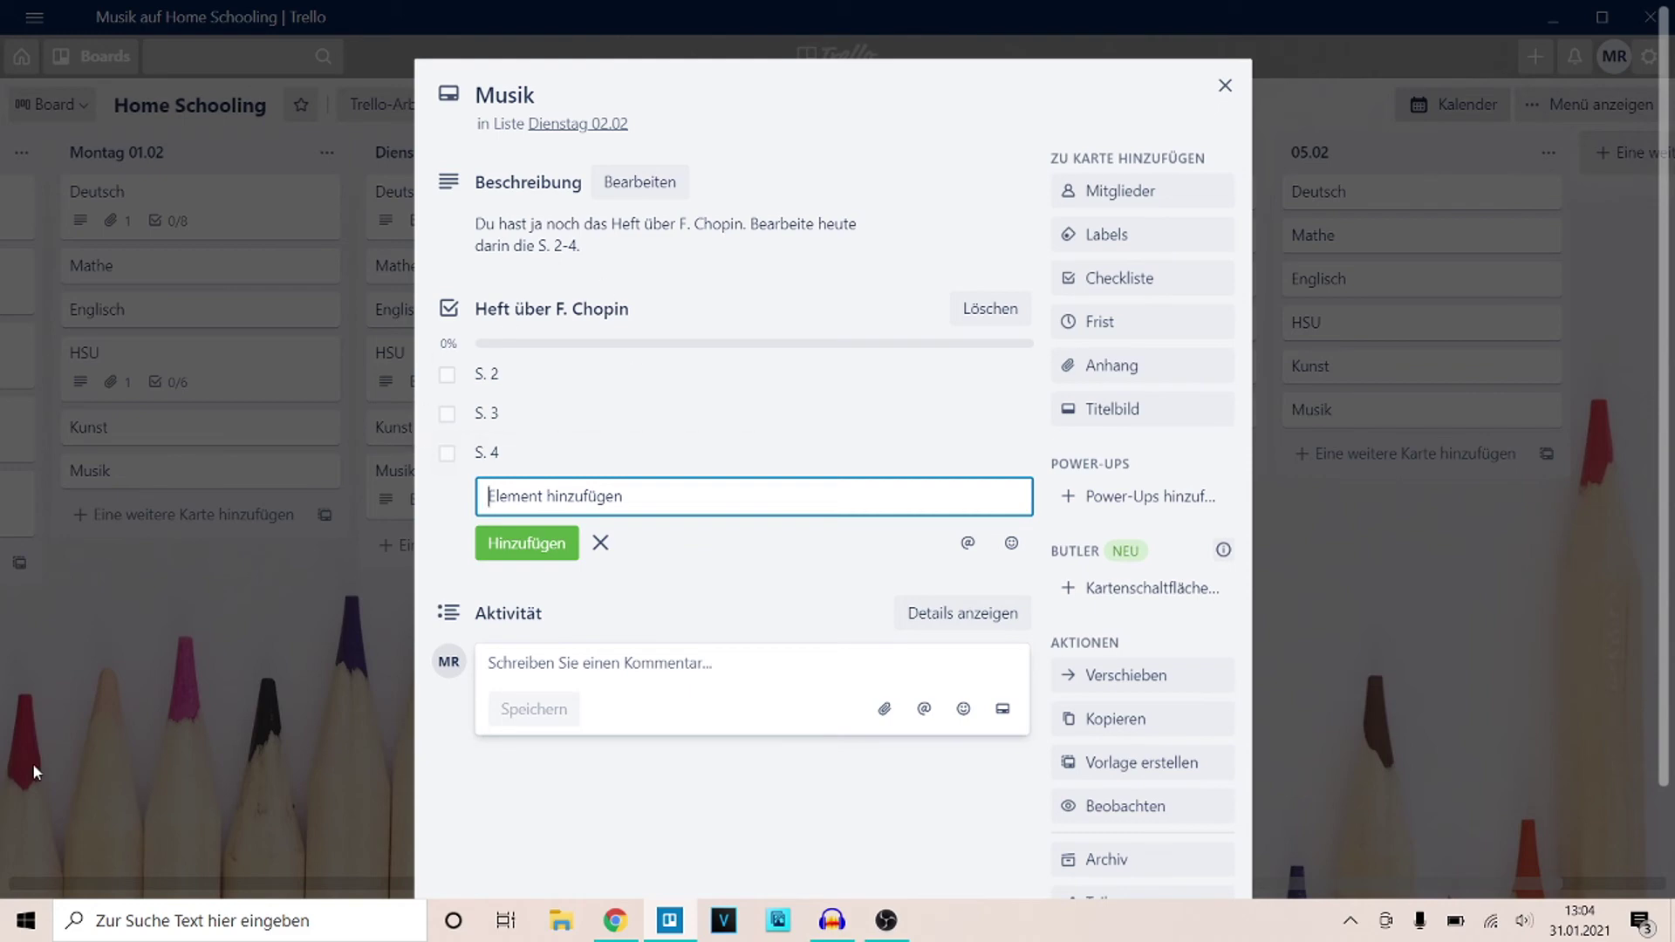
key("Escape")
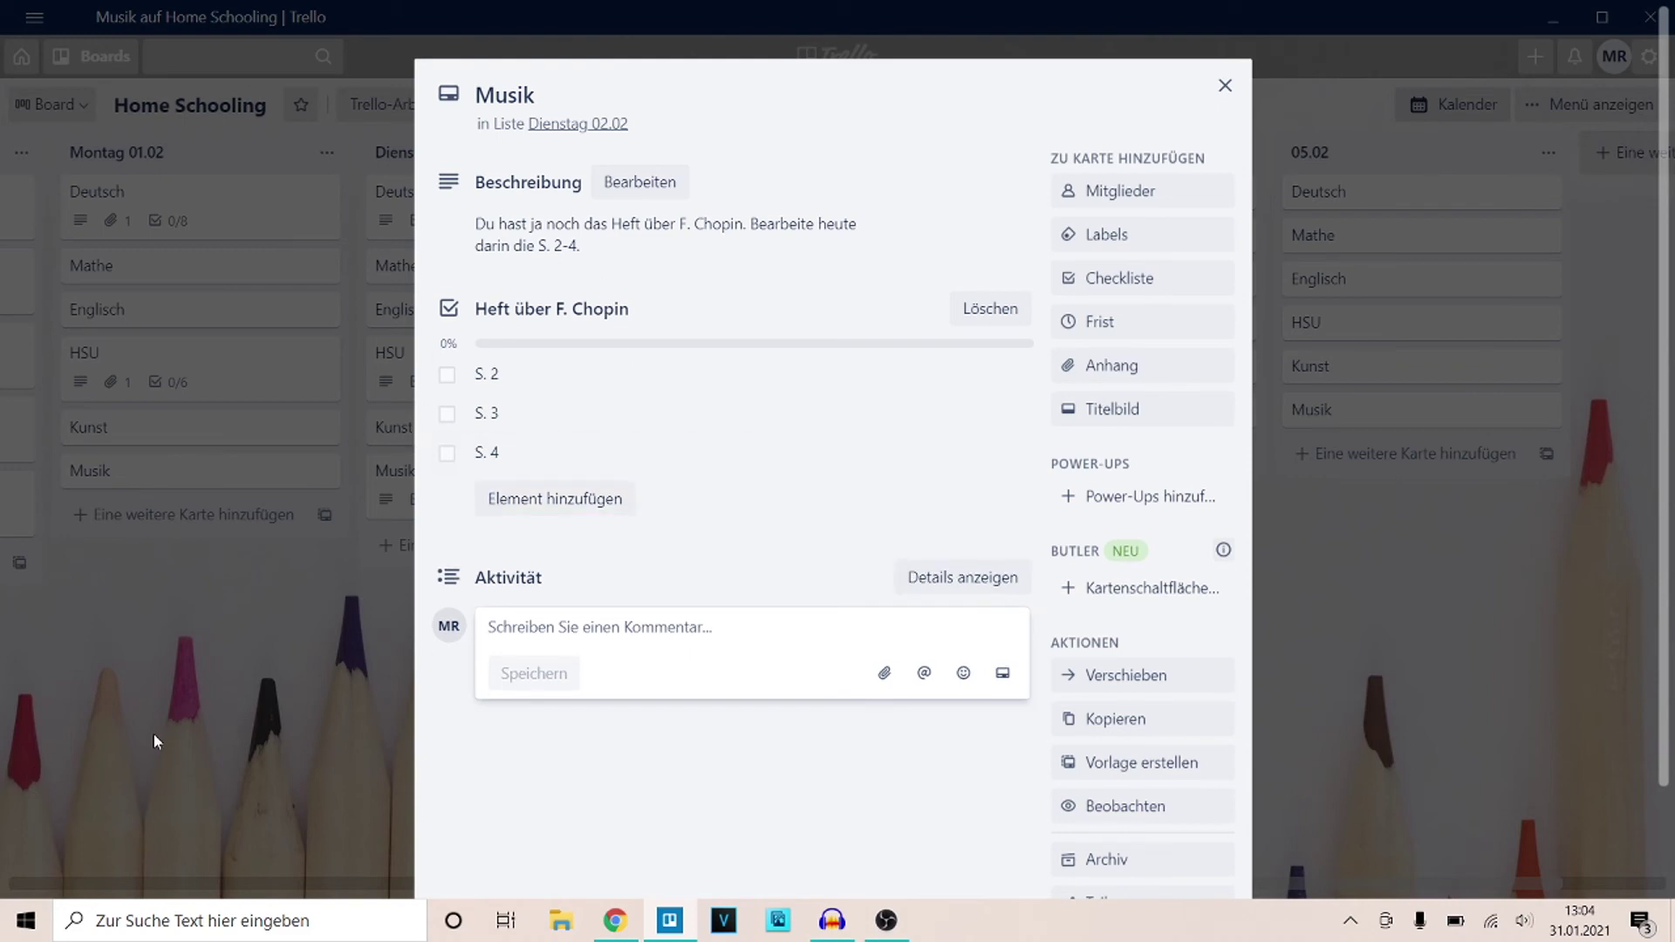
left_click(297, 680)
- Review the Montag 01.02 Englisch card's description and the Montag 01.02 Deutsch card's description, attachment and checklists
scroll(715, 590, "right", 1)
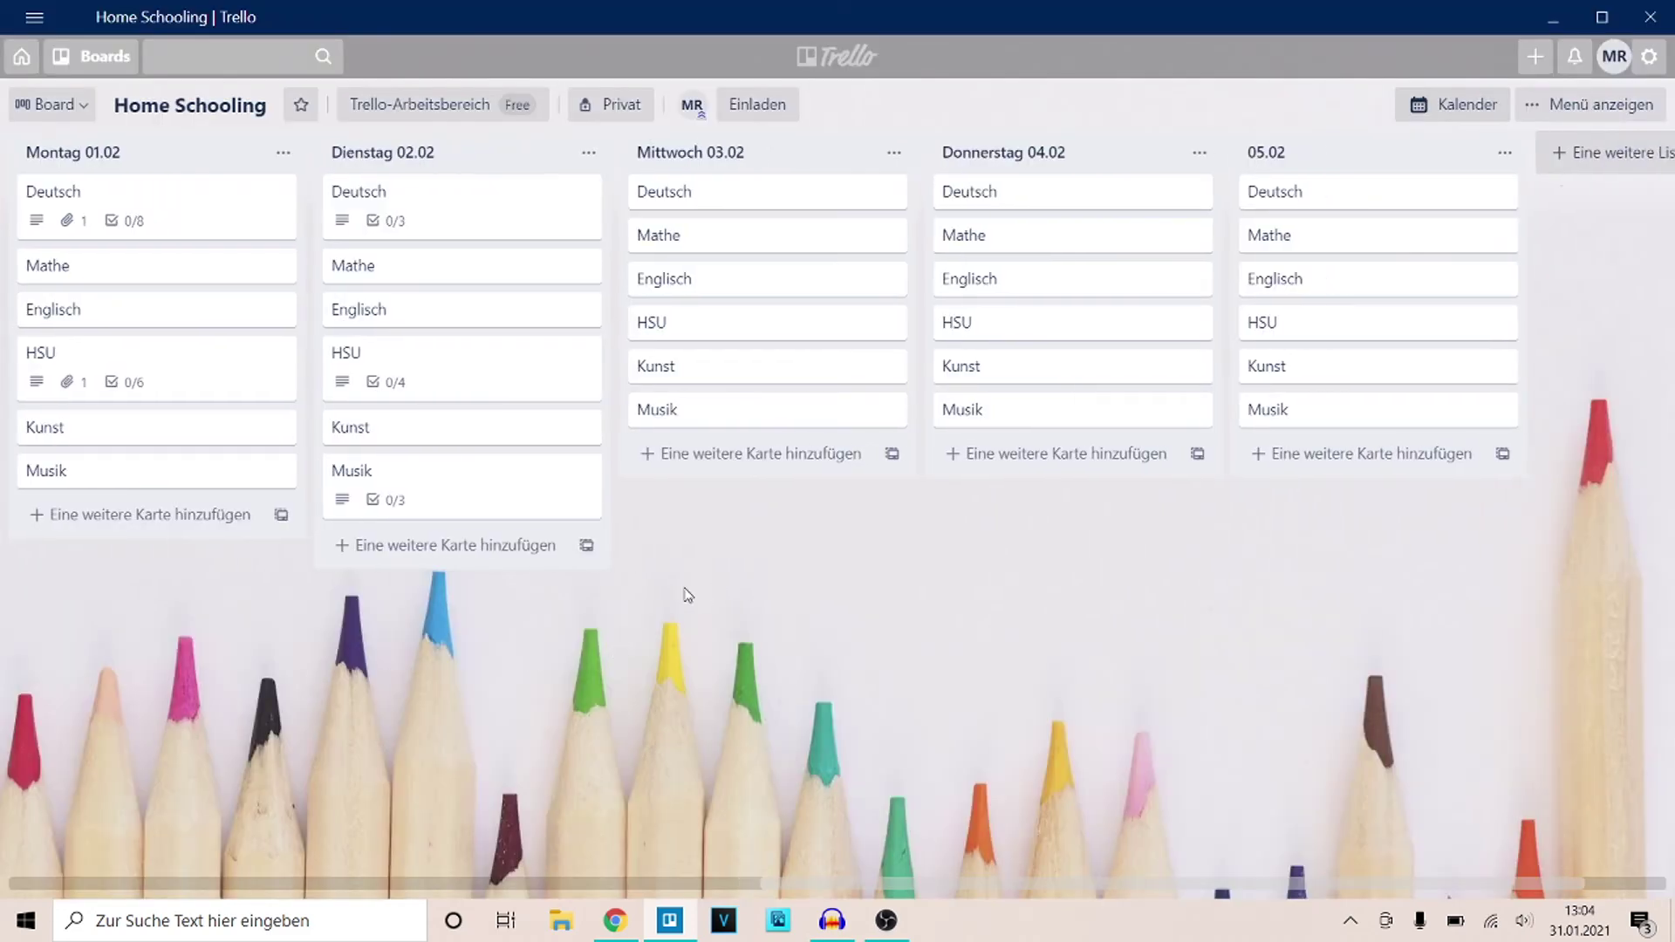
scroll(411, 659, "left", 1)
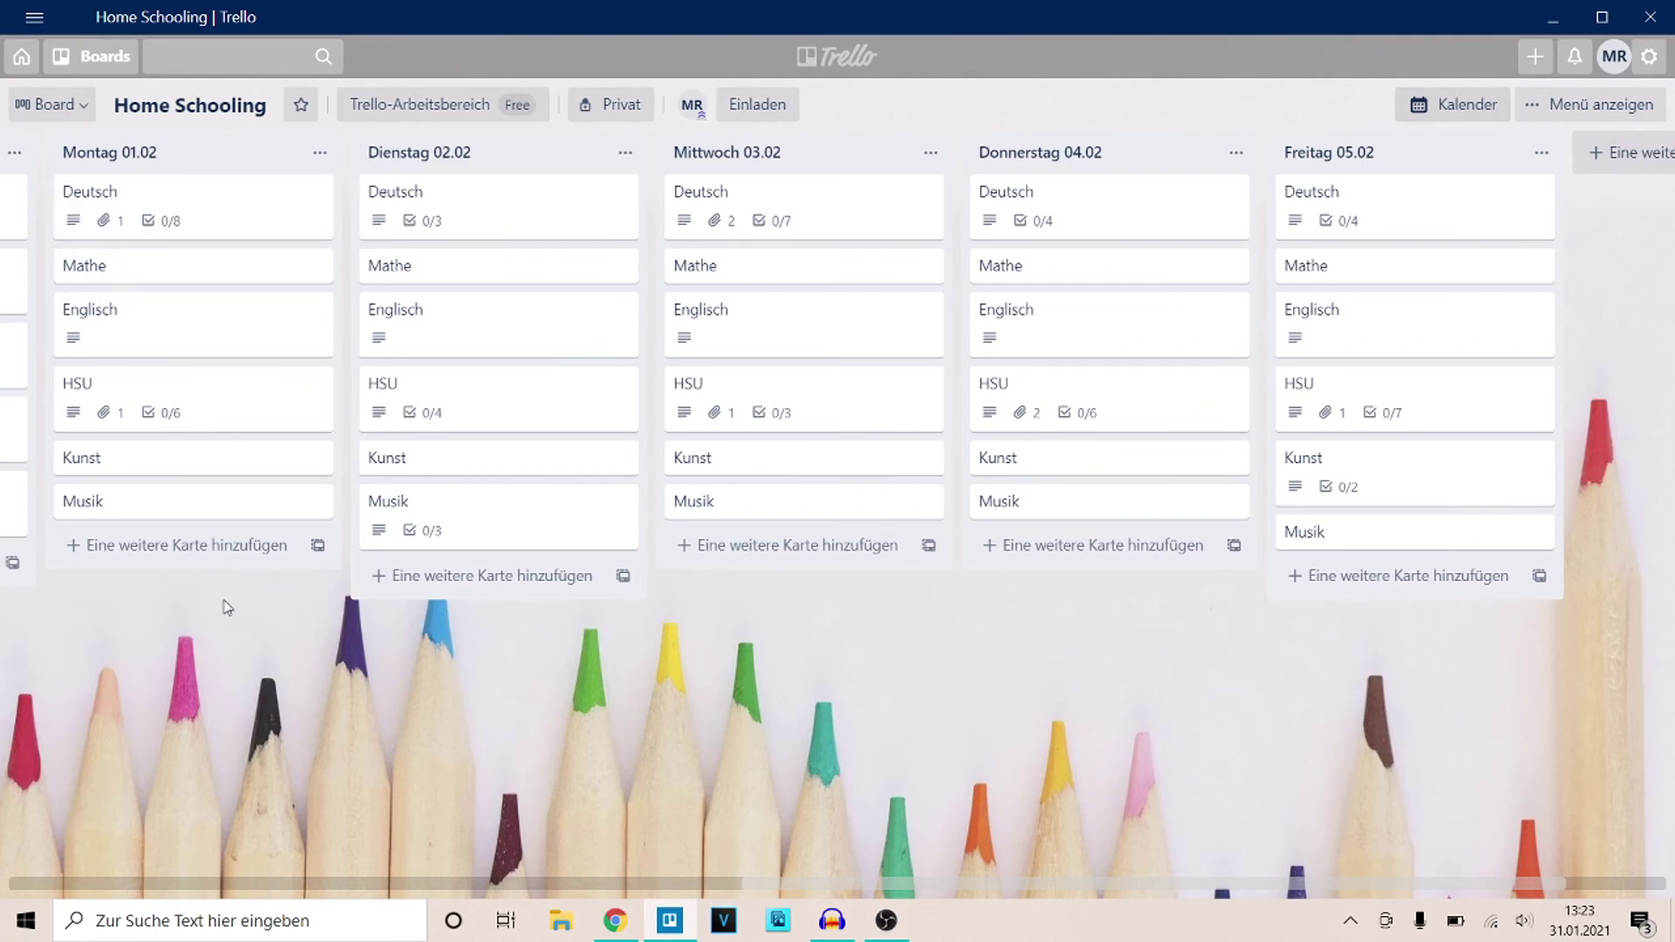
left_click(266, 318)
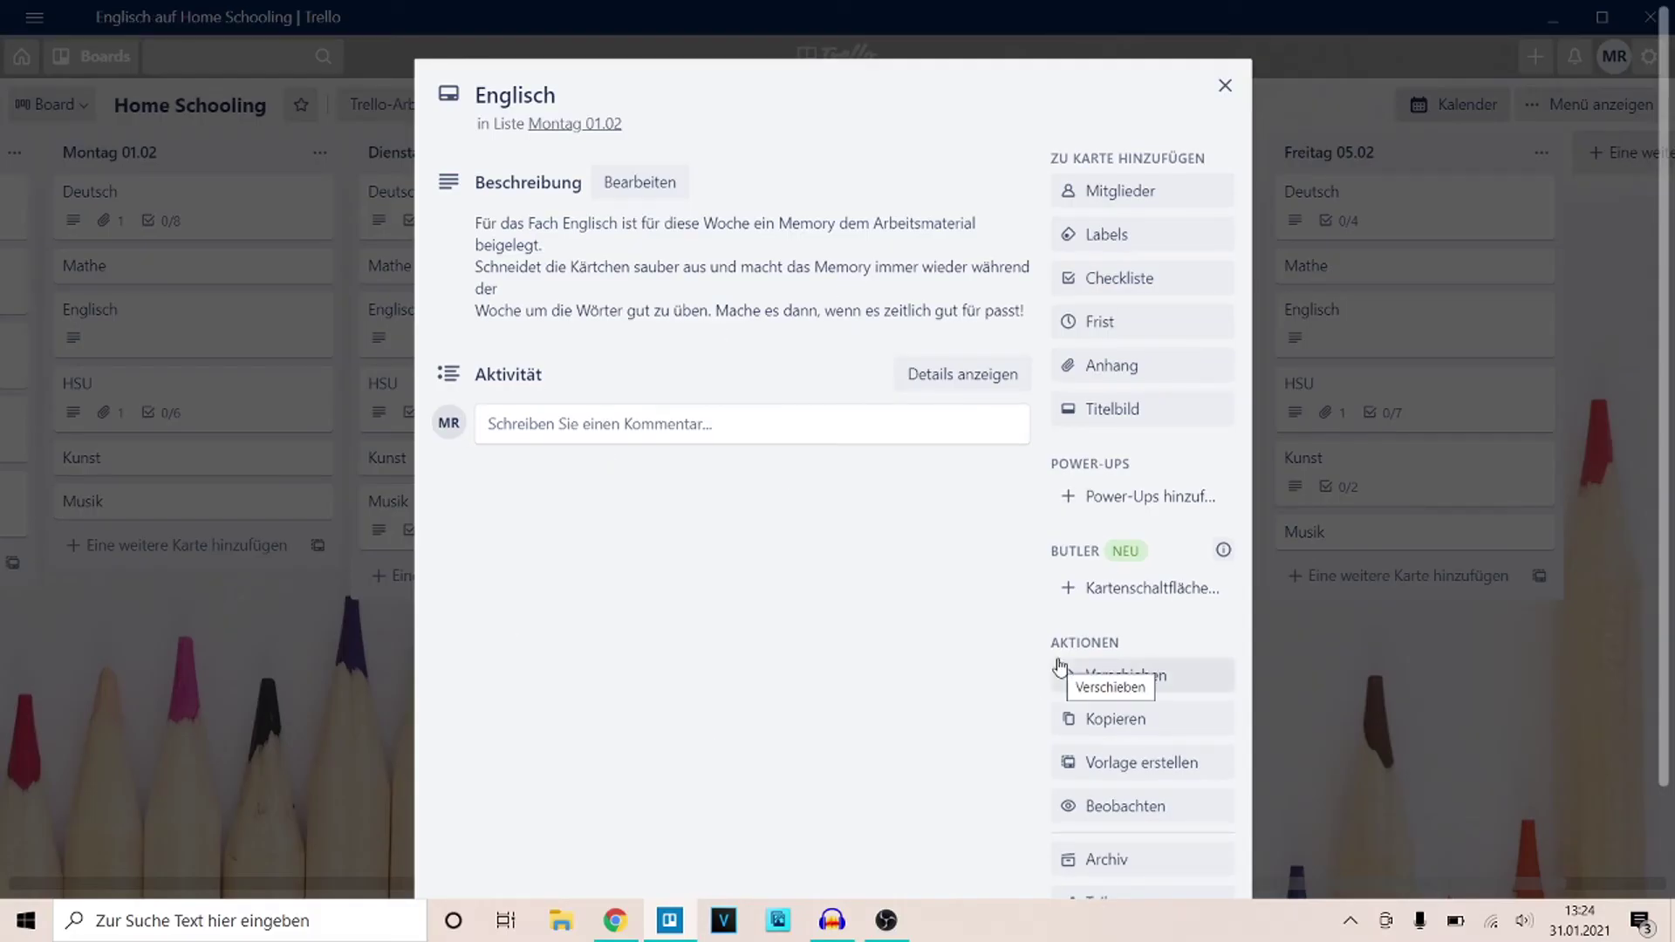
left_click(206, 734)
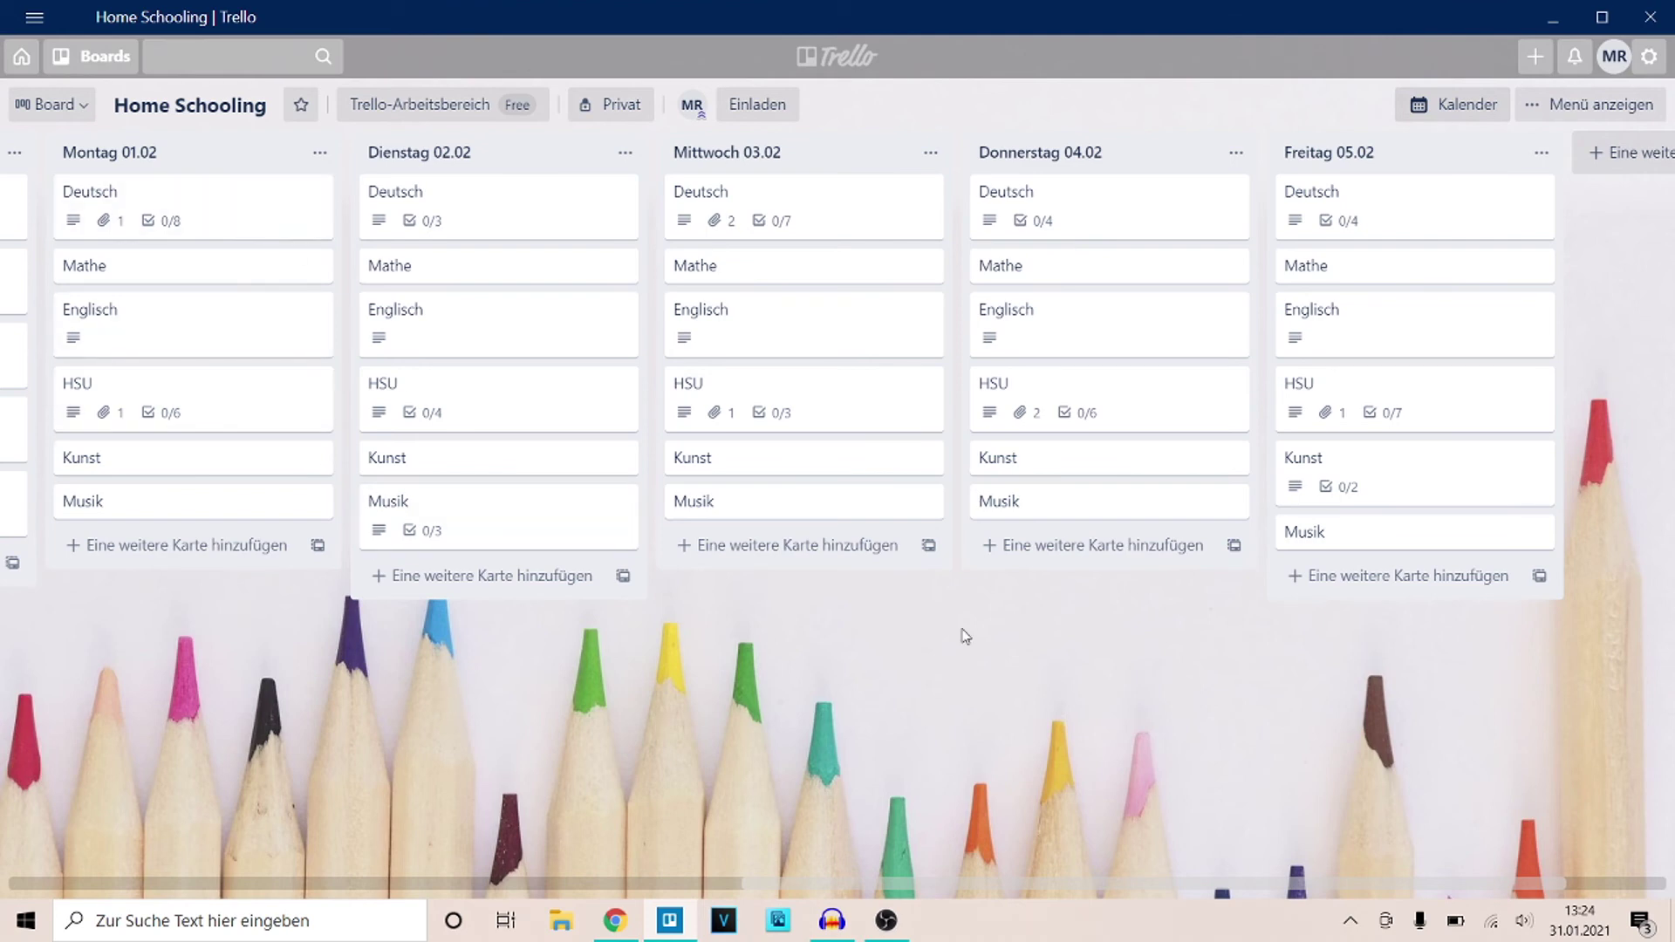
left_click(199, 214)
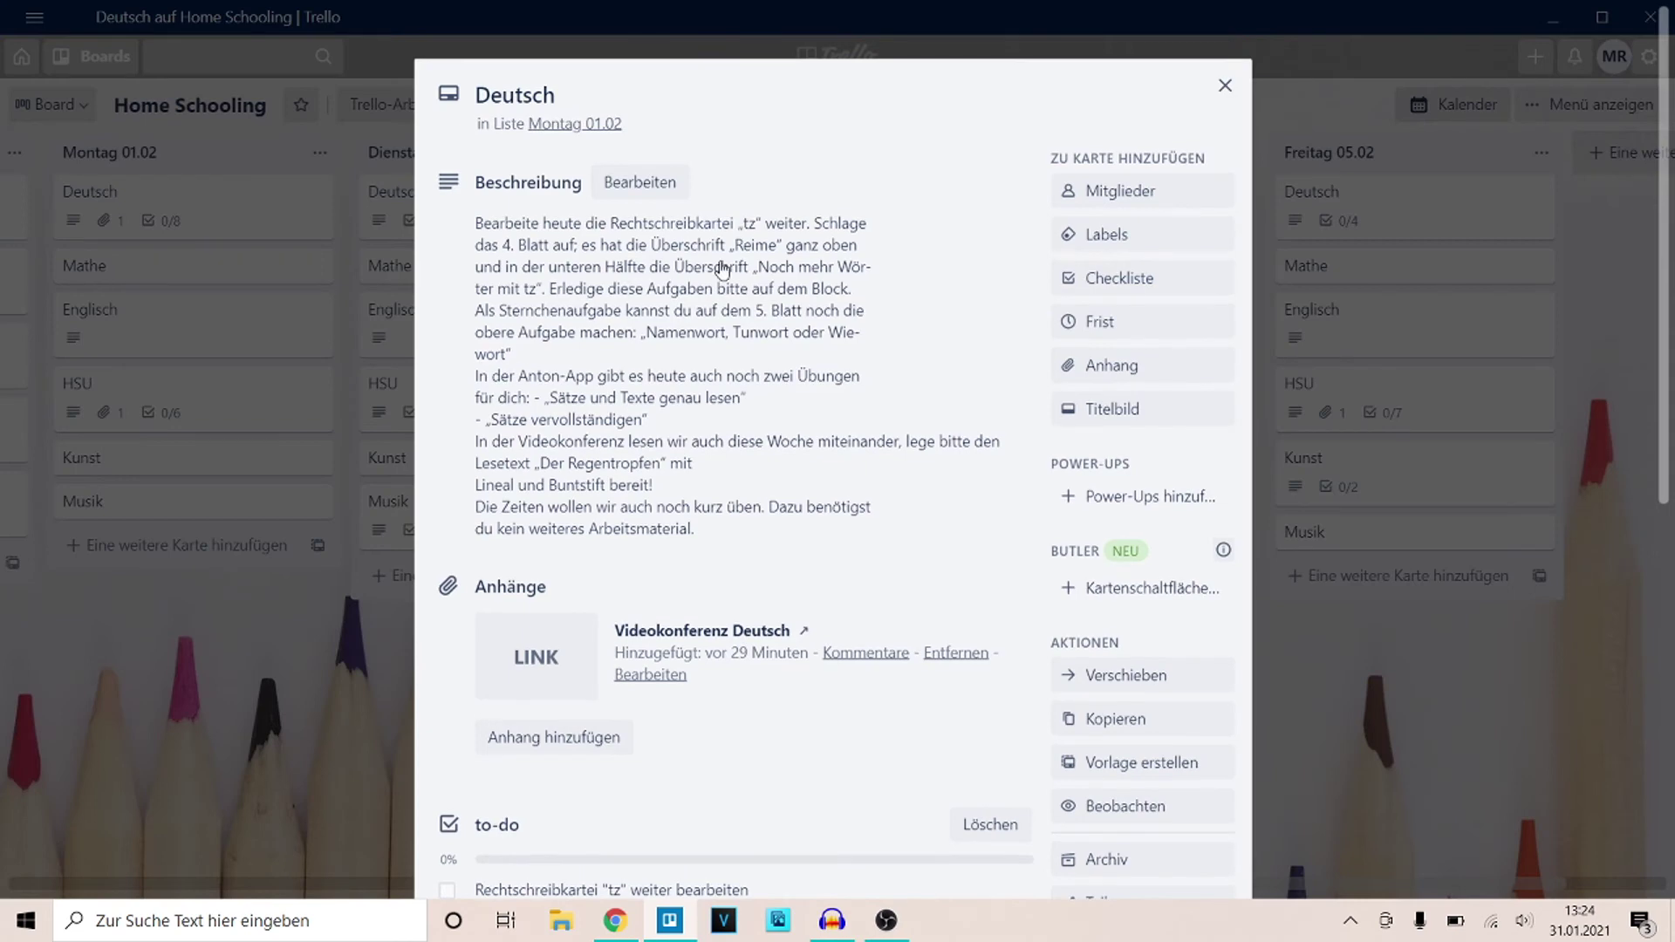
scroll(722, 268, "down", 2)
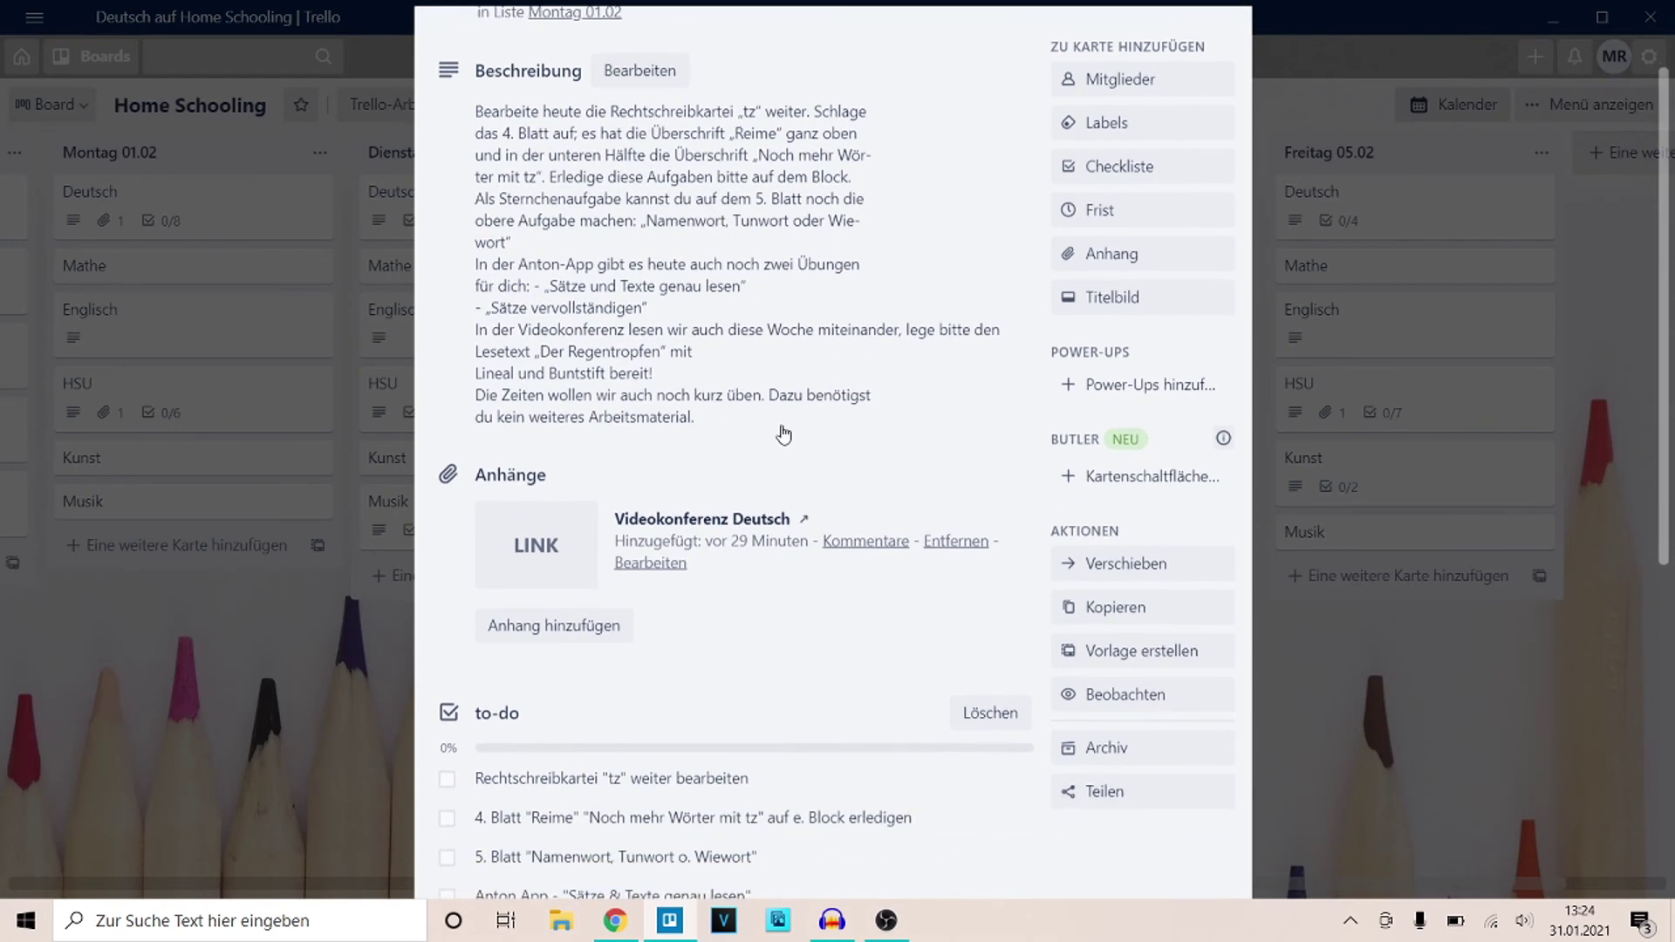
scroll(784, 433, "down", 5)
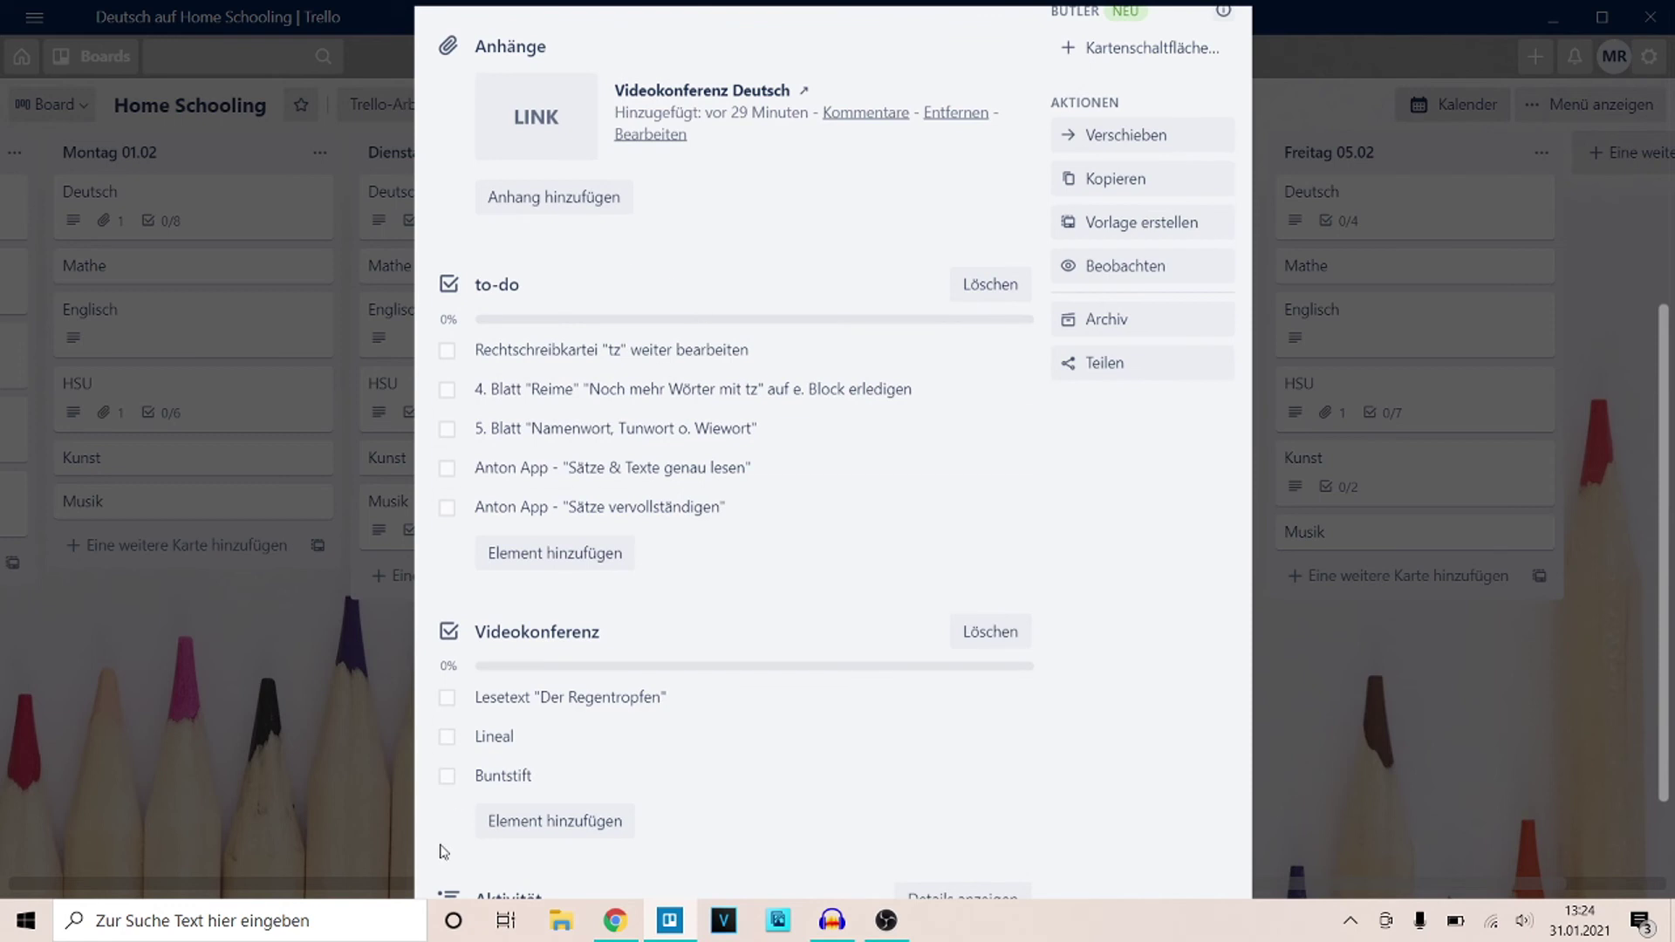
- Examine the Montag 01.02 Deutsch card's link attachment and the Montag 01.02 HSU card's description, attachment and 'Versuche' checklist, closing both cards
scroll(598, 336, "up", 3)
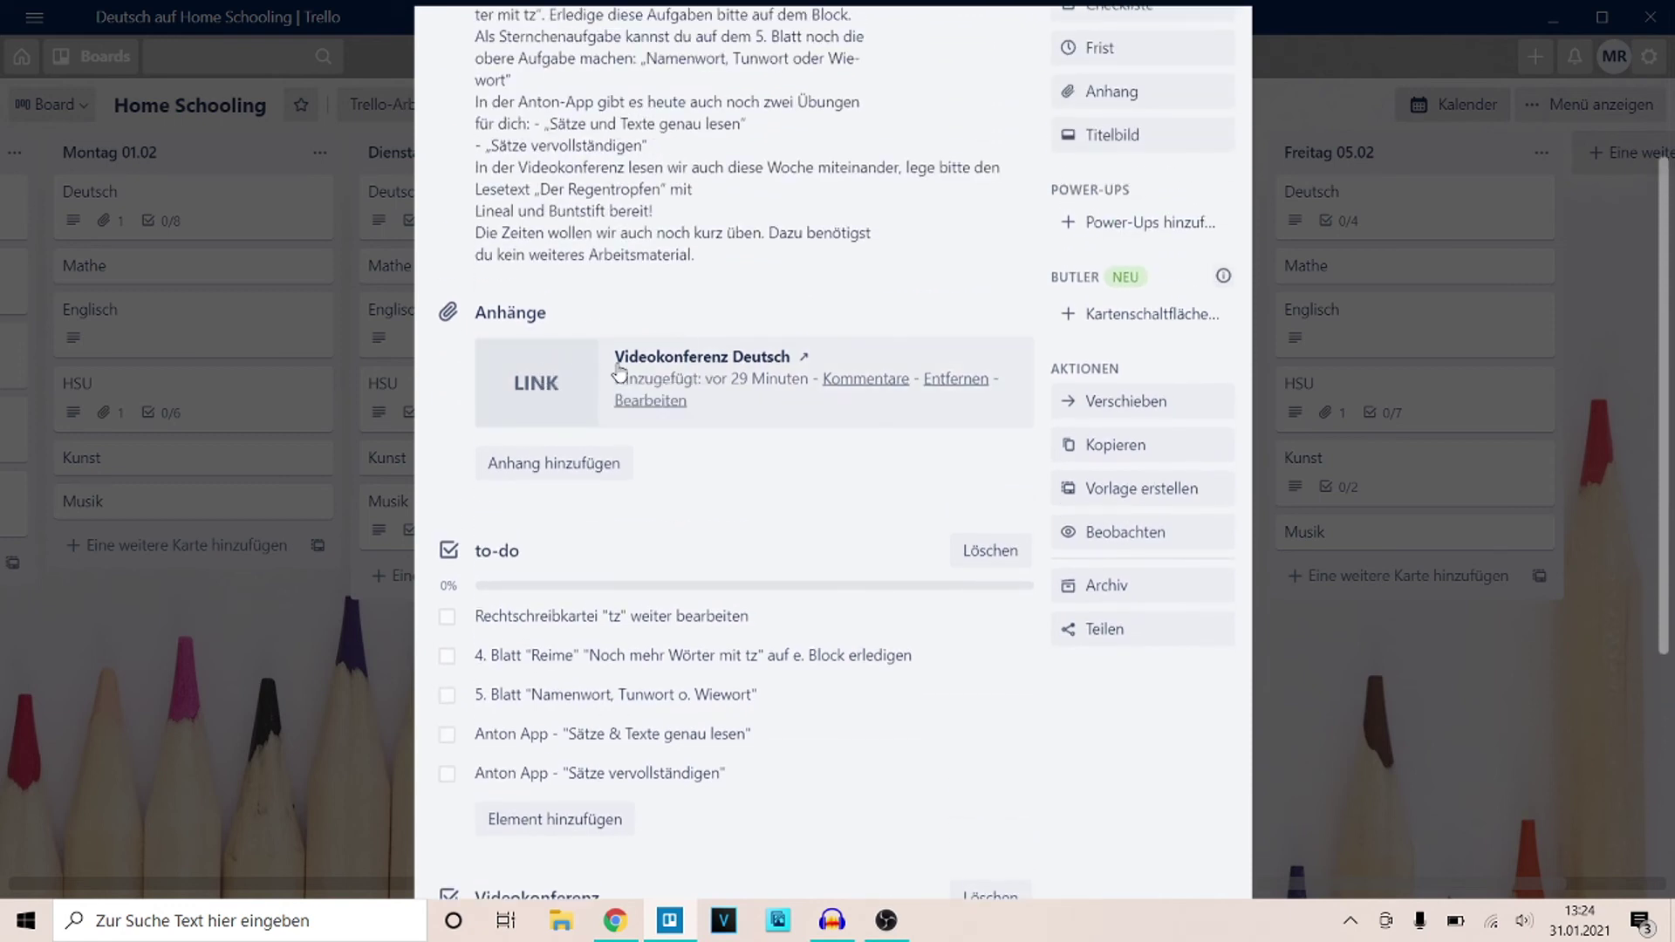
left_click(229, 843)
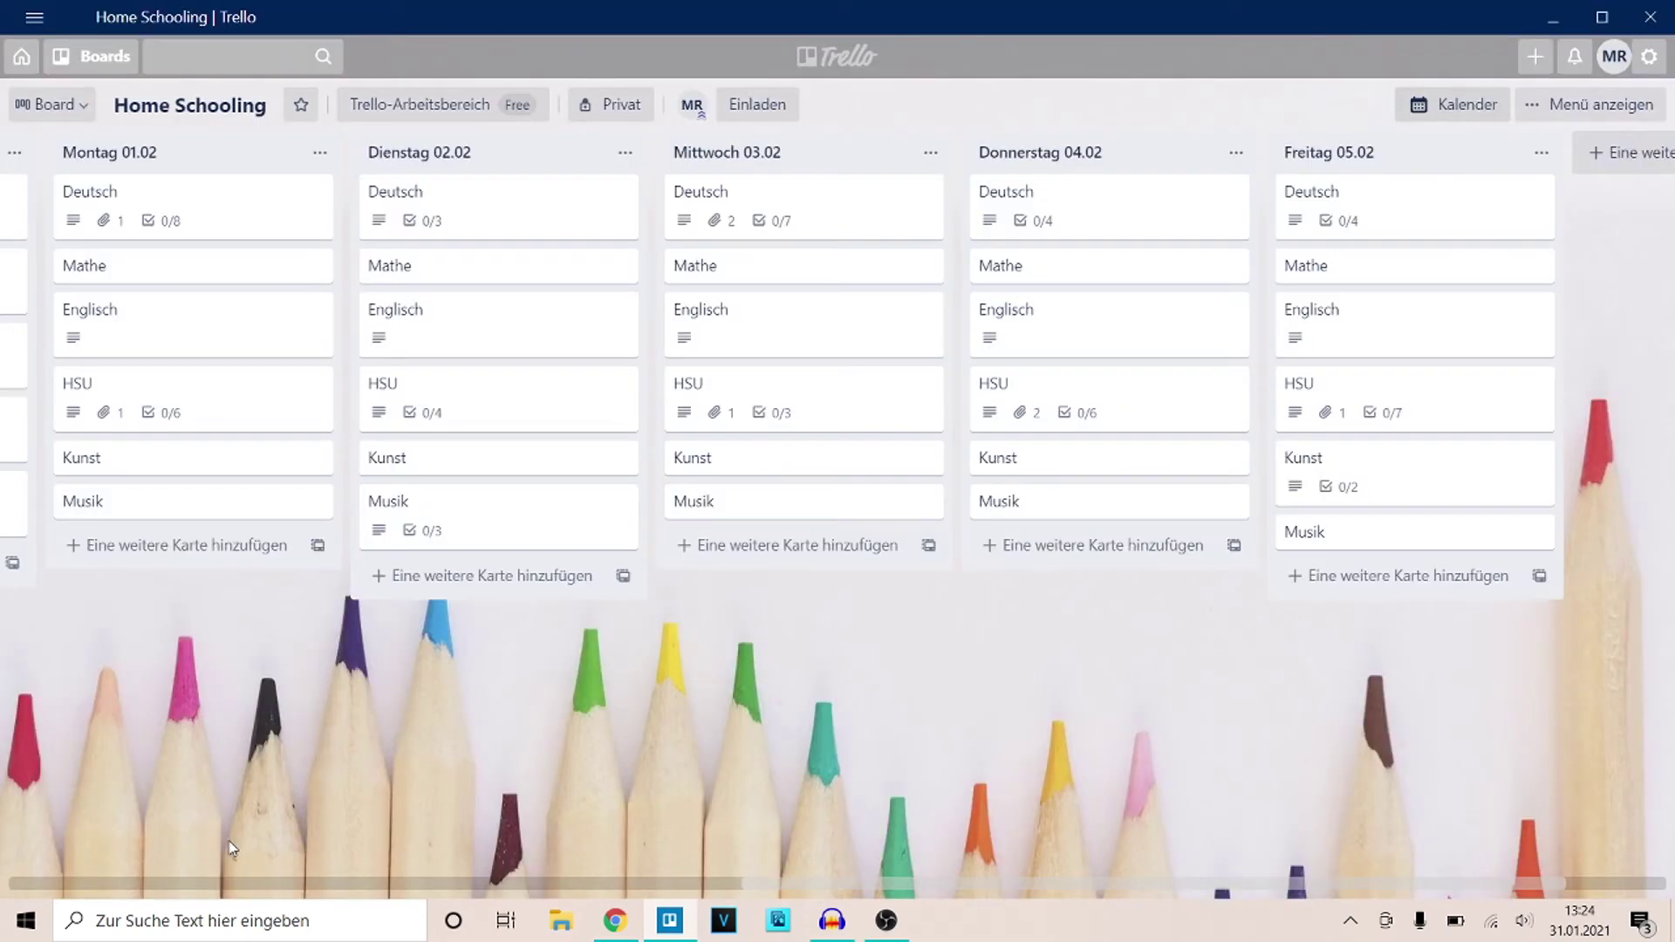
left_click(199, 412)
scroll(523, 576, "down", 3)
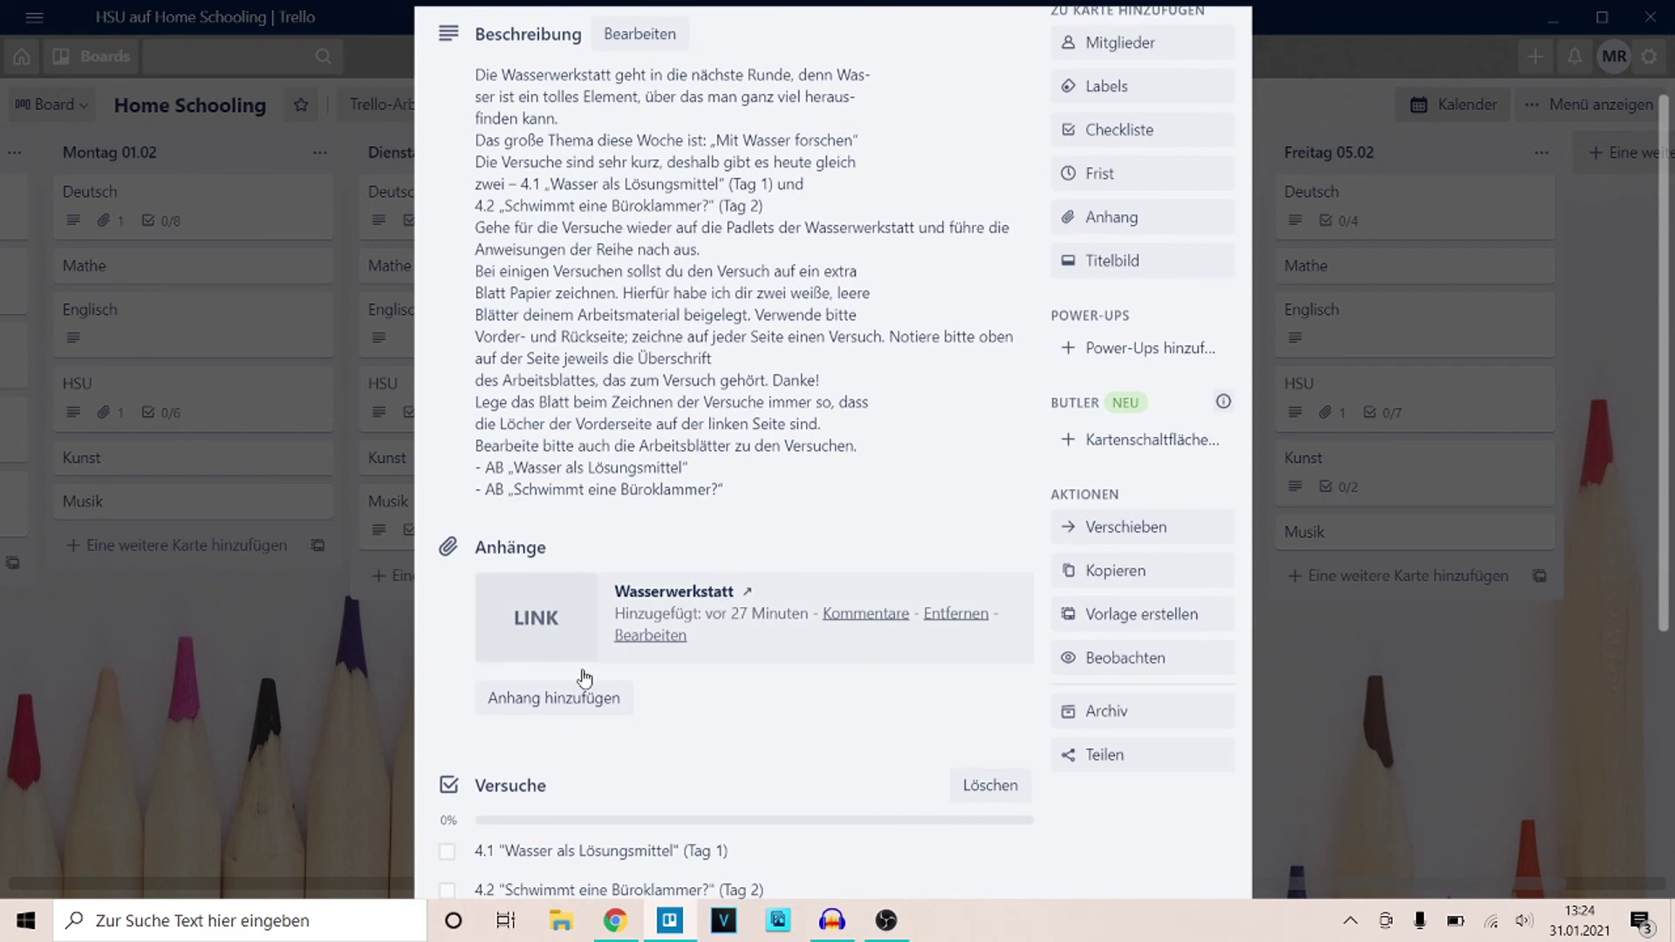
left_click(293, 750)
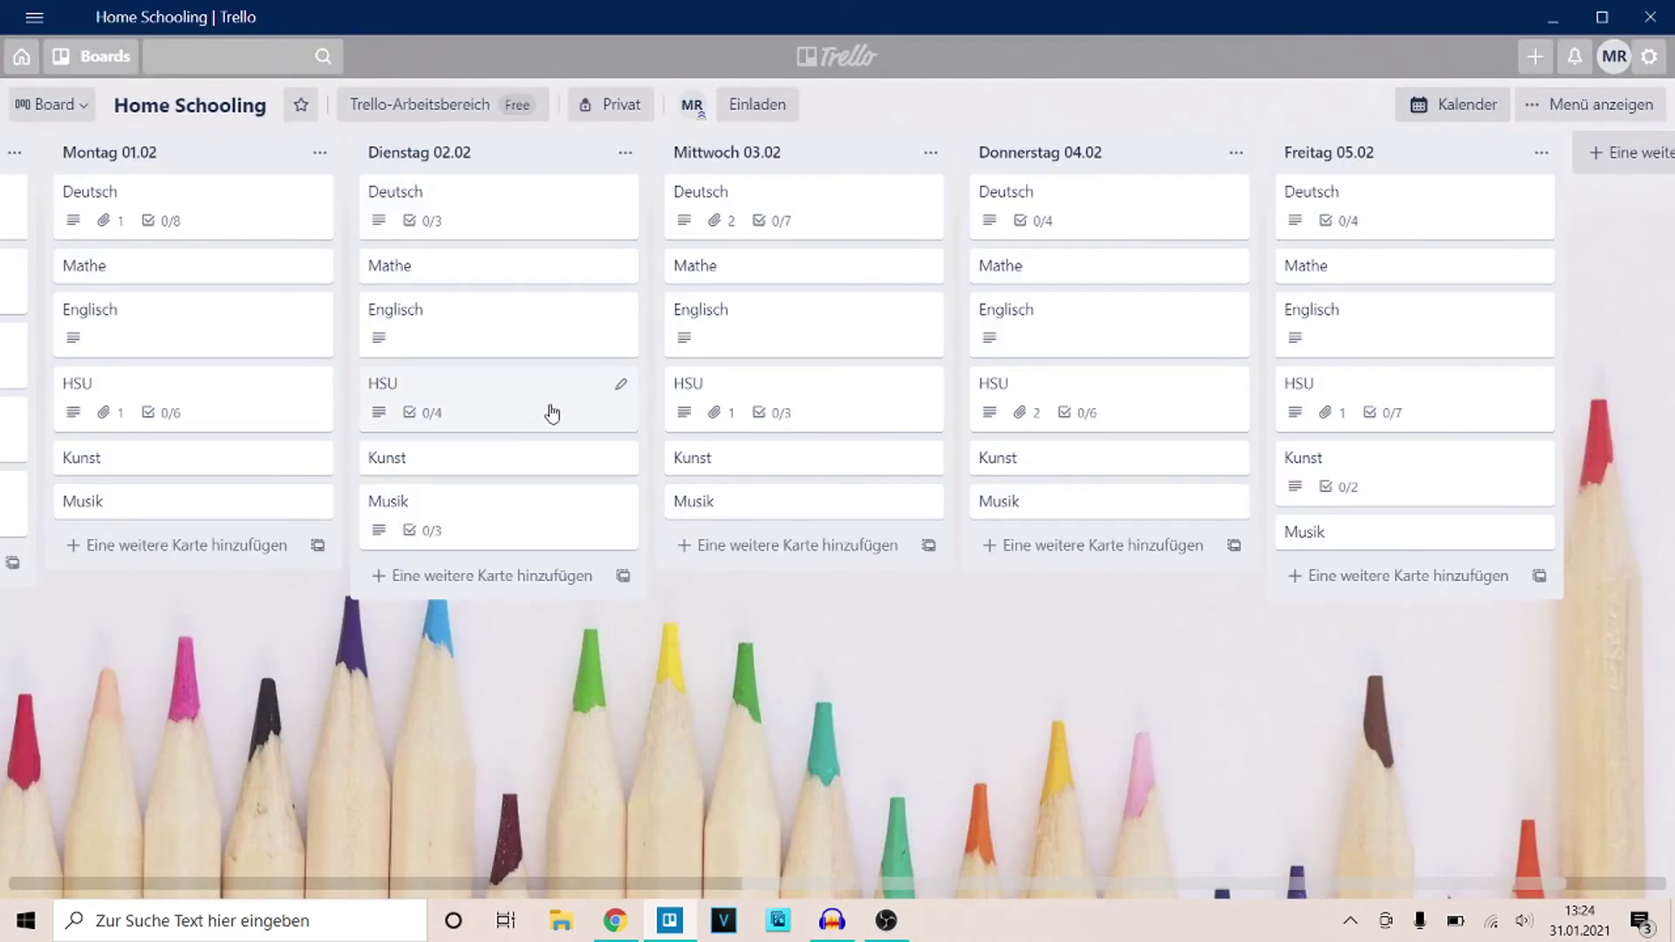
- Review the Mittwoch 03.02 HSU card's description, video link attachment and 'to-do' checklist, and close the card
left_click(830, 393)
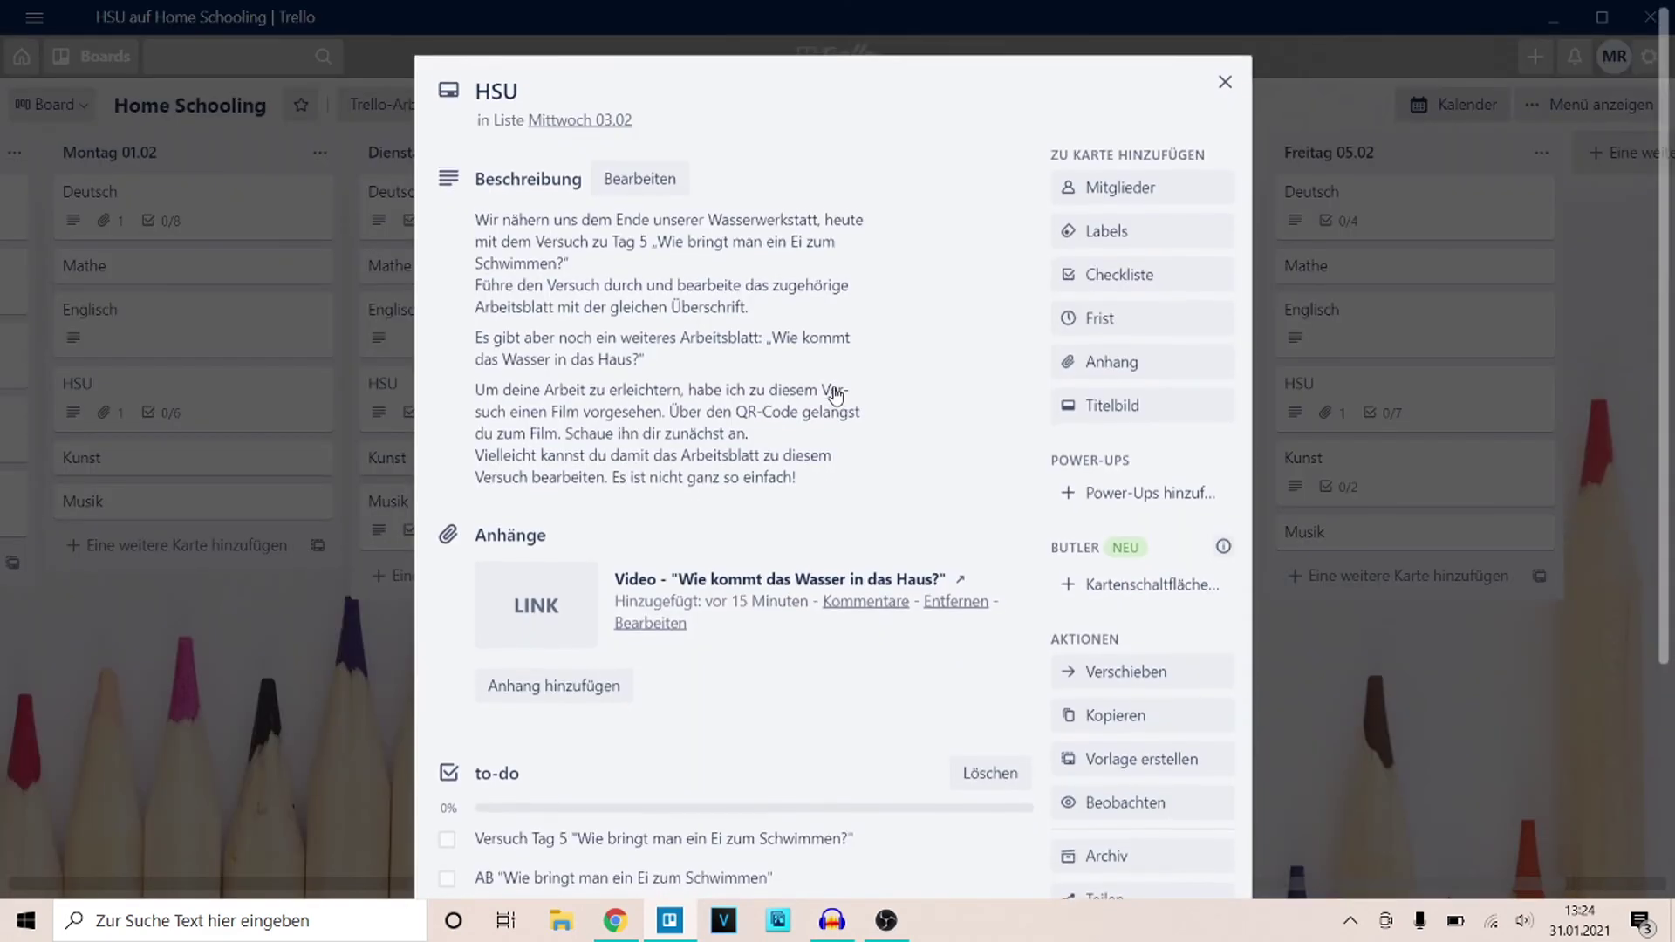
scroll(835, 395, "down", 1)
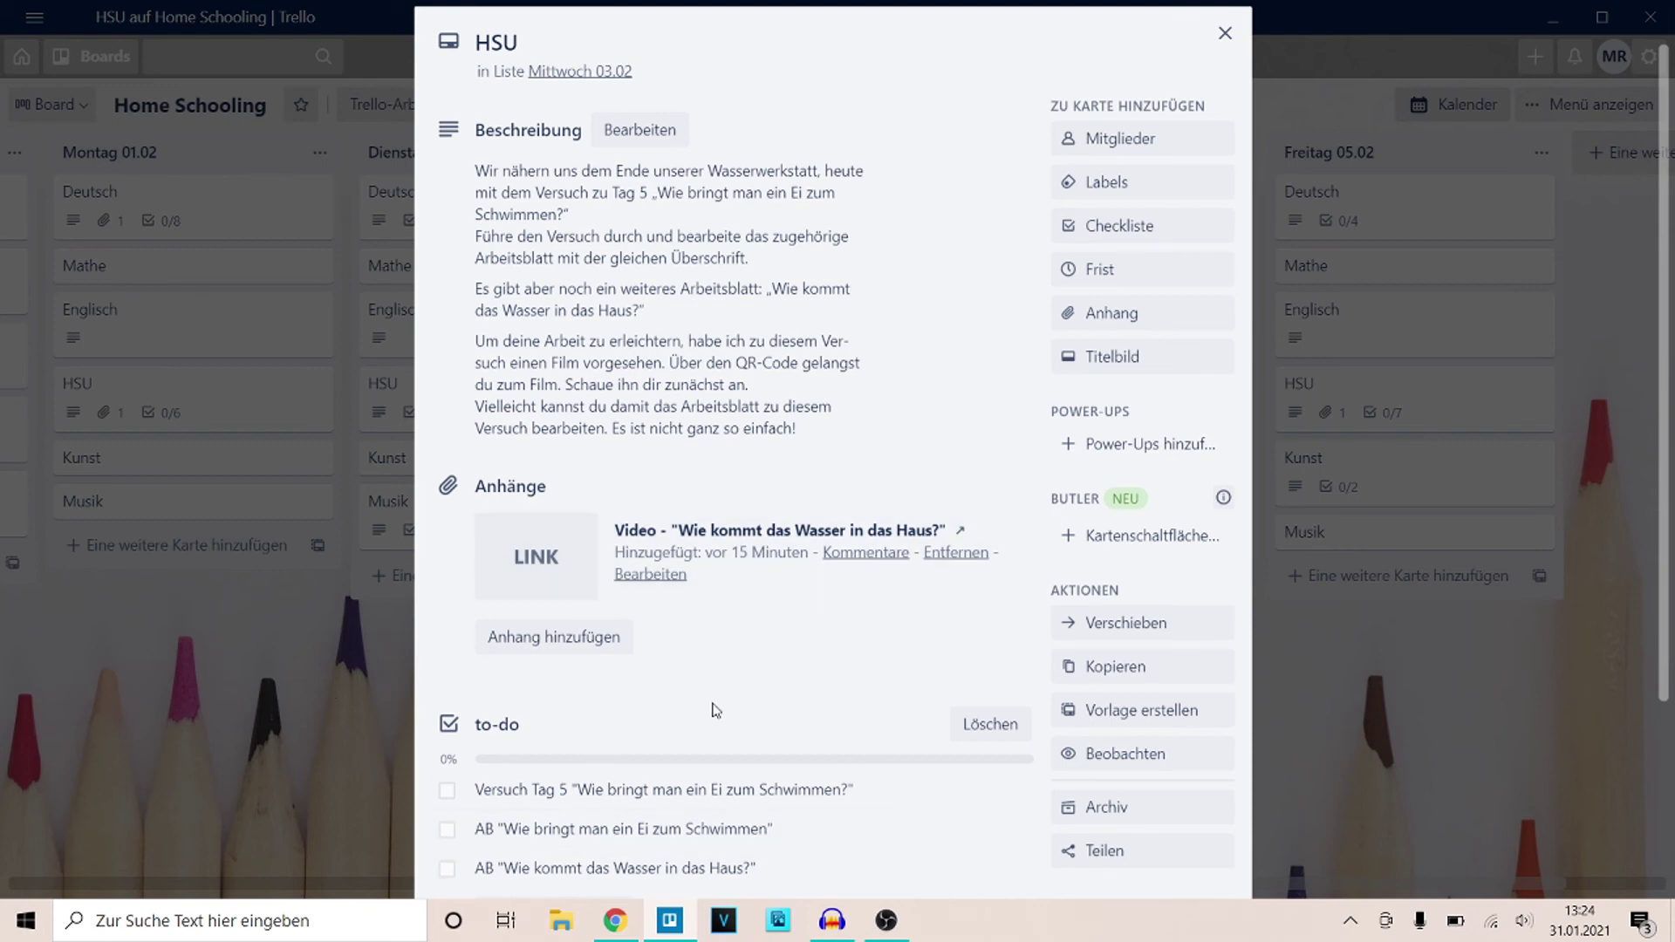
scroll(717, 709, "down", 2)
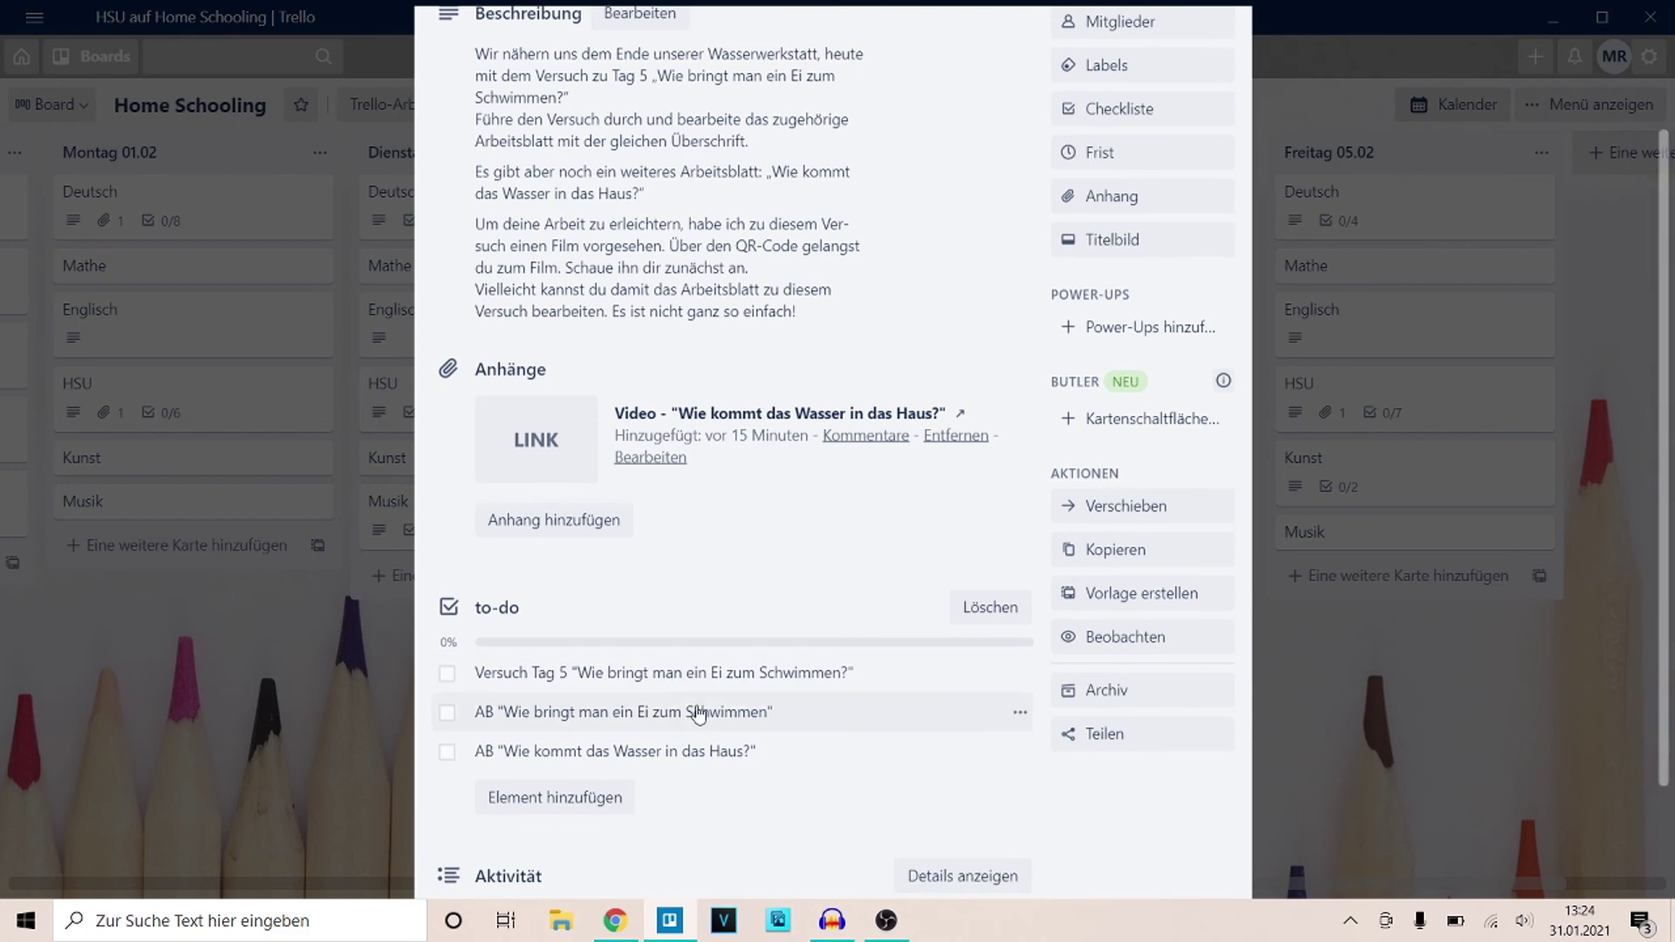
left_click(275, 706)
- Review the Donnerstag 04.02 HSU card's description and its two link attachments, and close the card
scroll(778, 729, "right", 3)
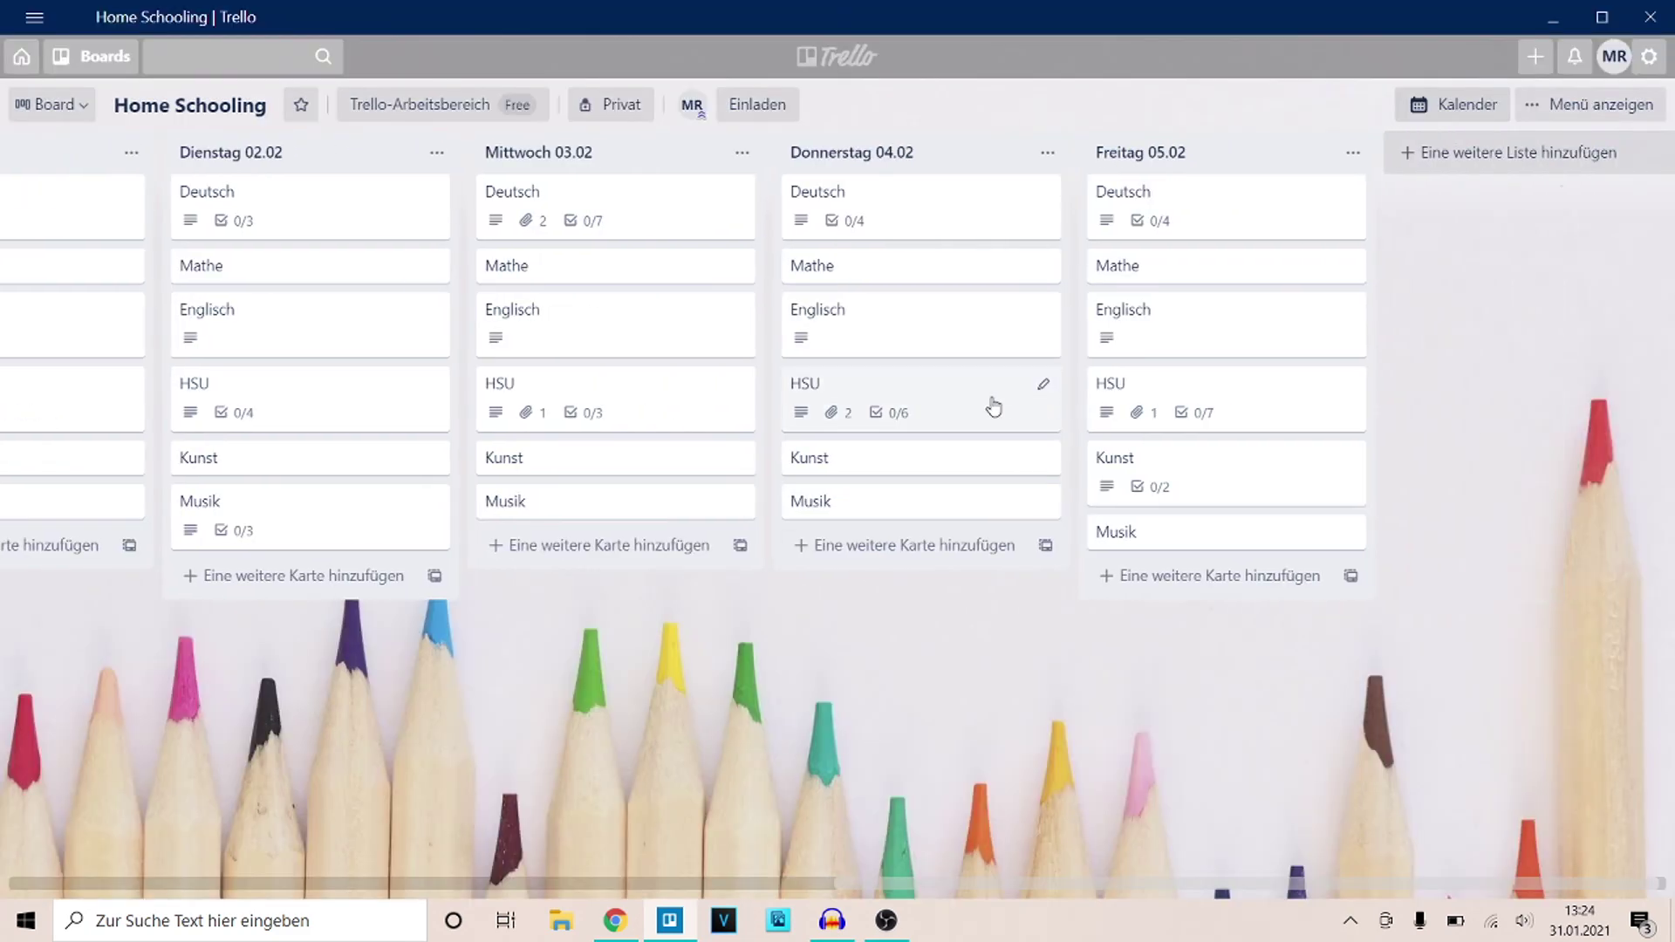
left_click(993, 406)
scroll(834, 445, "down", 3)
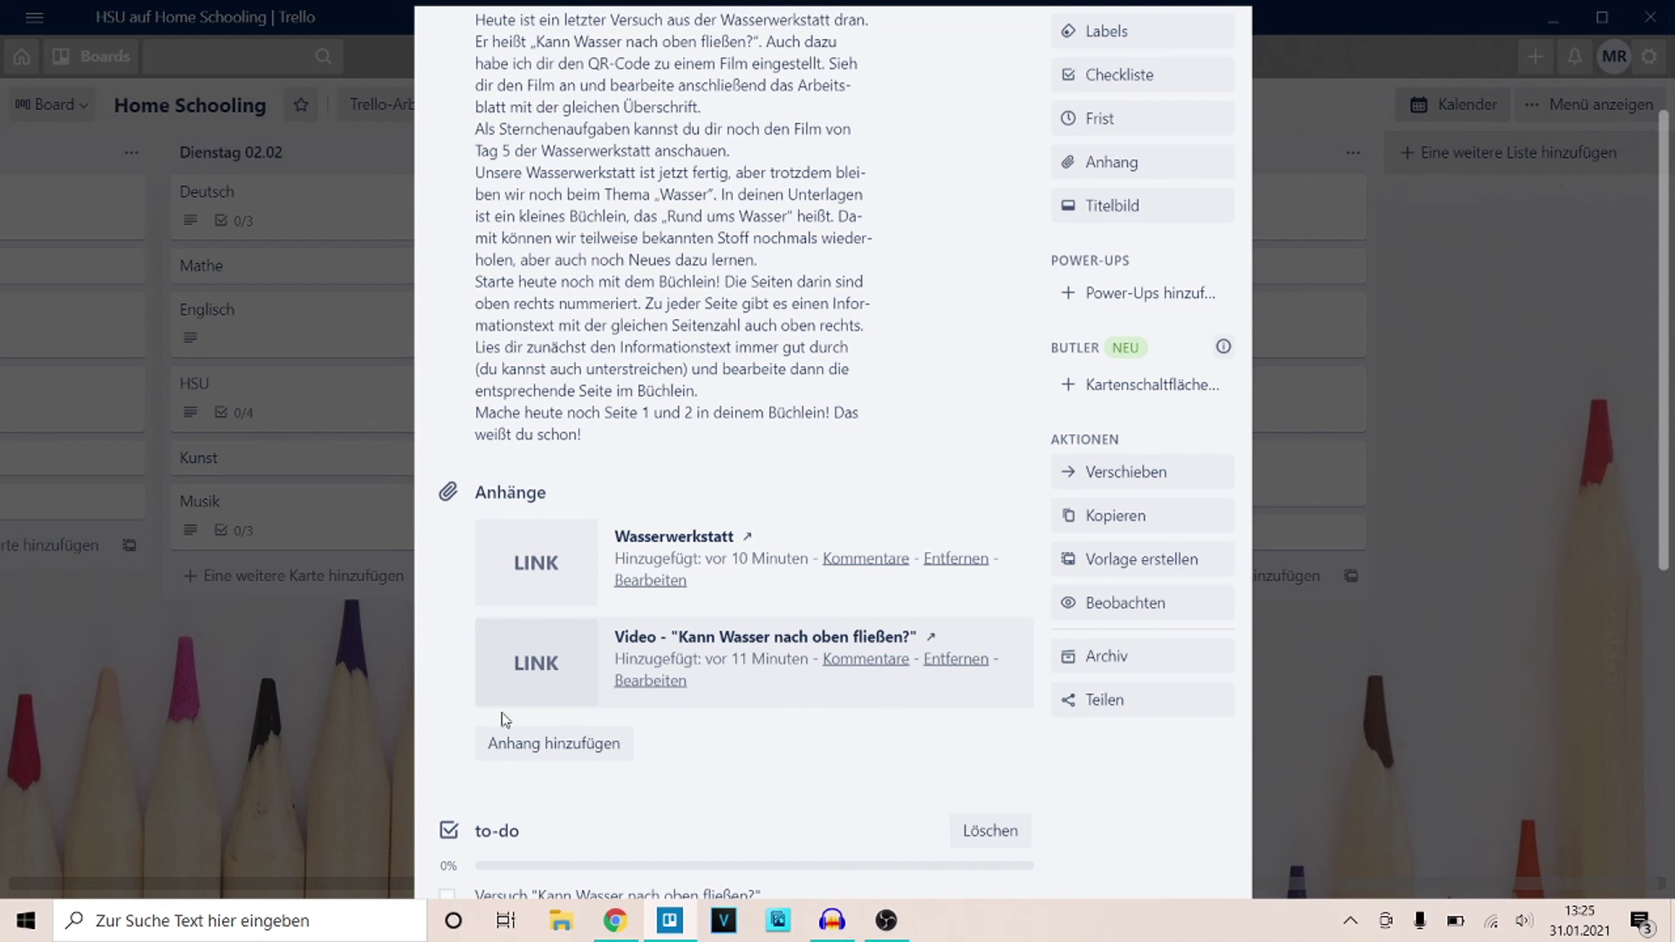
left_click(268, 742)
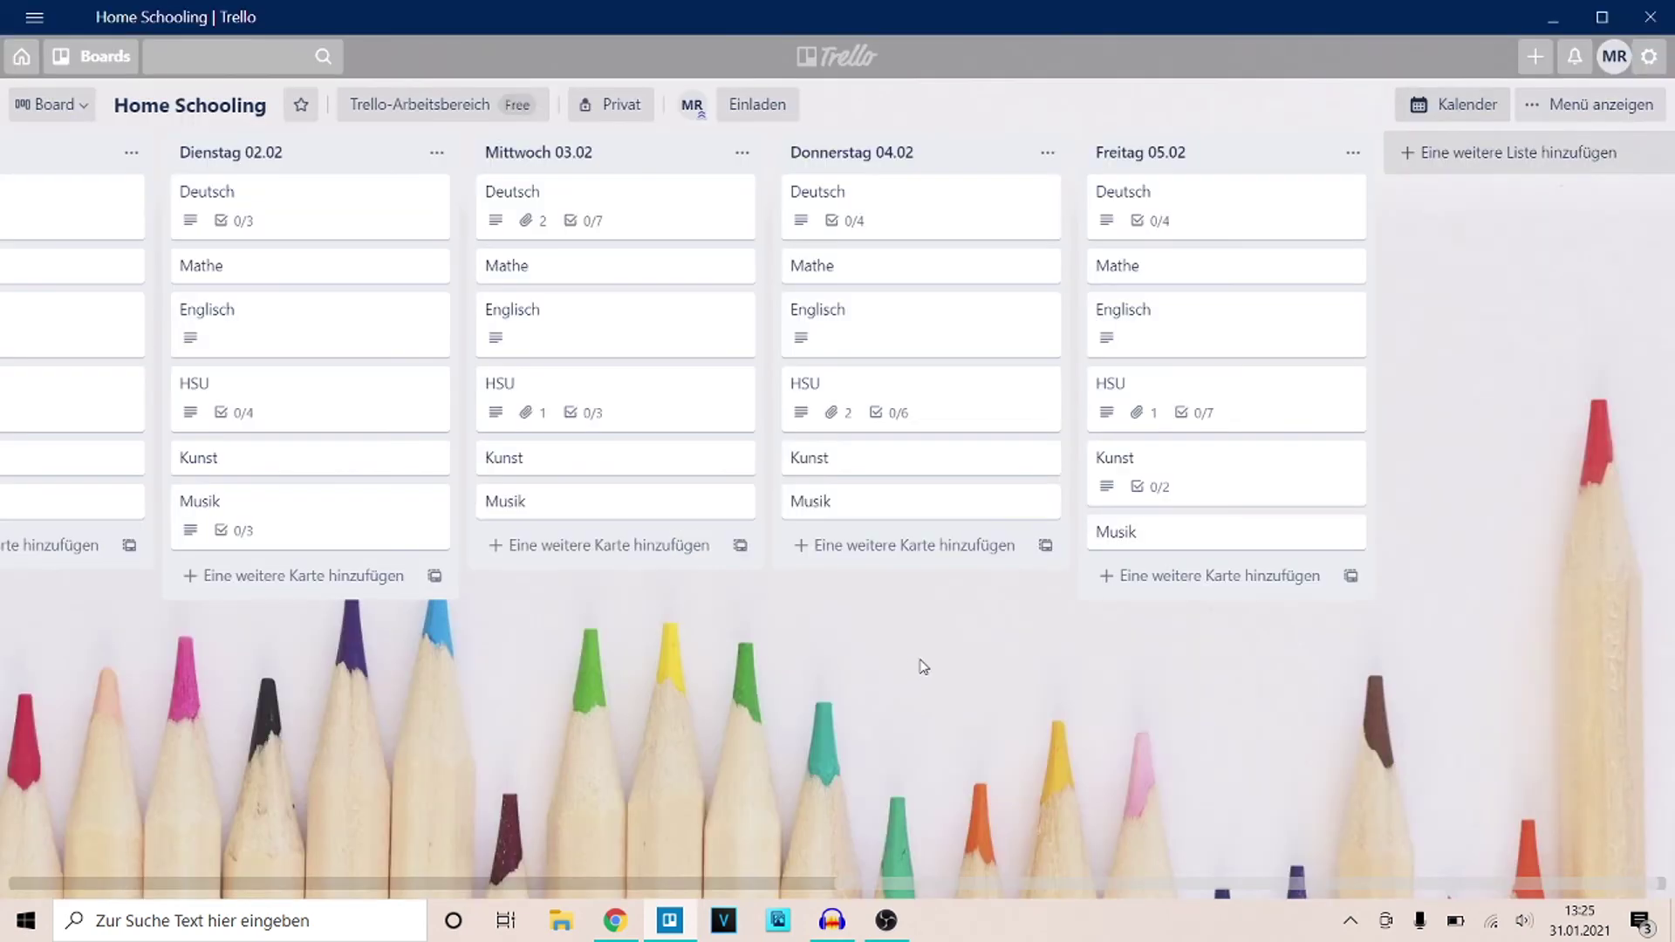
- Review the Freitag 05.02 HSU card's description, Sofatutor video link and 'Büchlein "Rund ums Wasser"' checklist, and close the card
left_click(1262, 412)
scroll(945, 411, "down", 2)
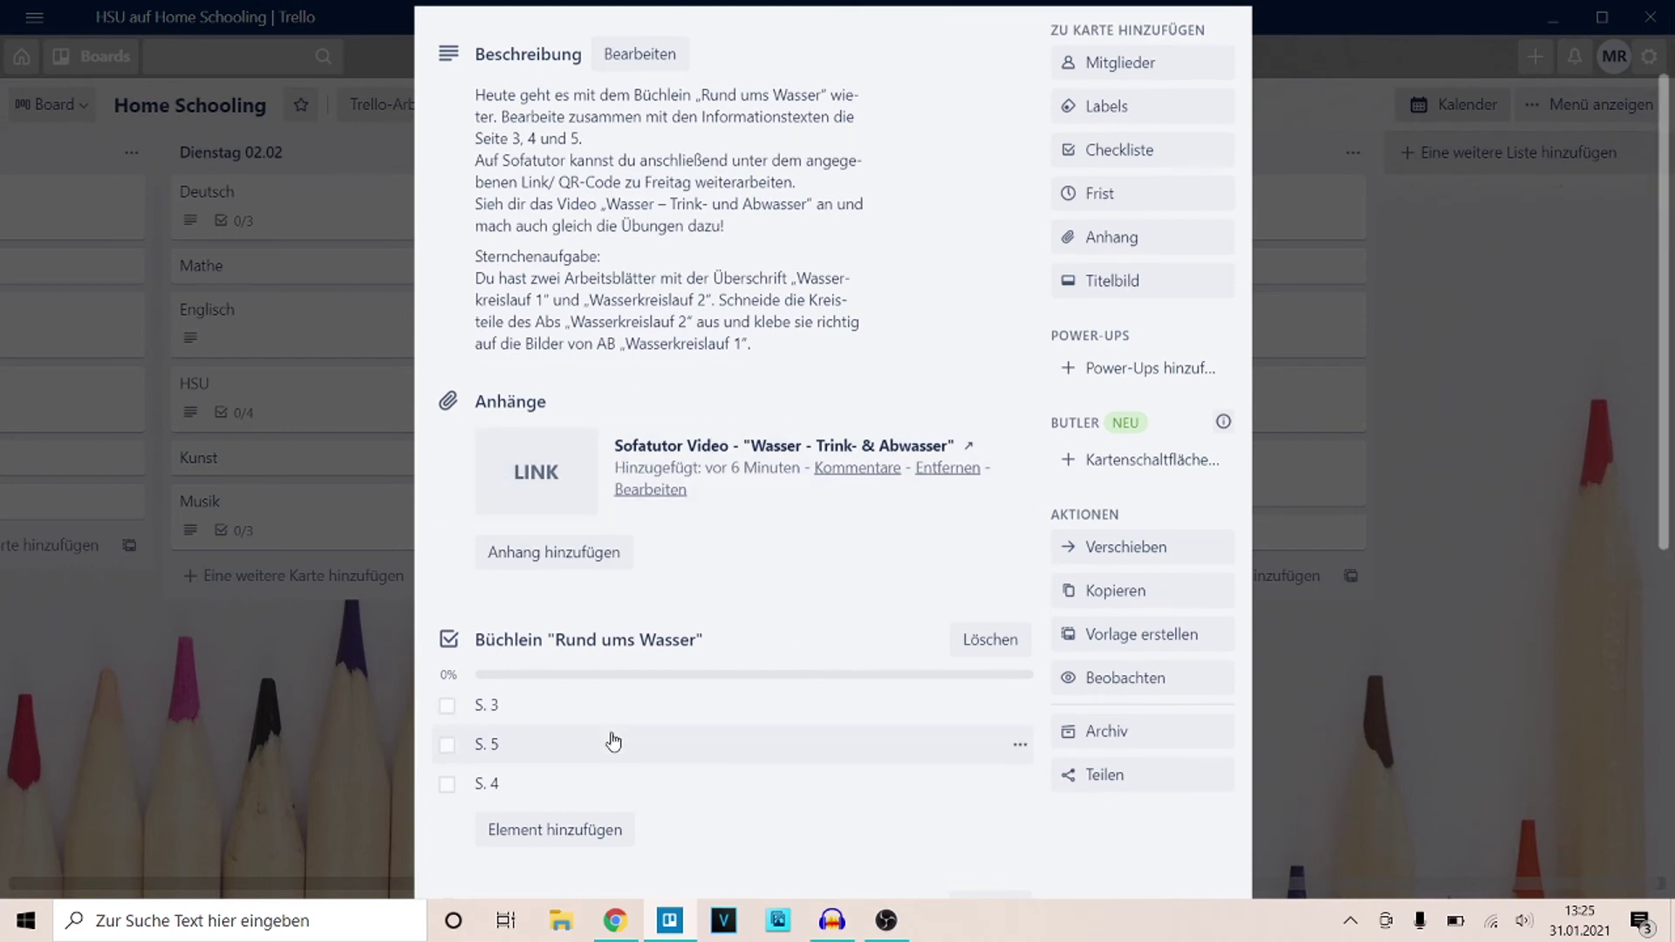
left_click(363, 728)
- Review the Dienstag 02.02 Deutsch card's description and 'to-do' checklist, check the Dienstag 02.02 Musik card, and return to the board
left_click_drag(852, 697, 1032, 717)
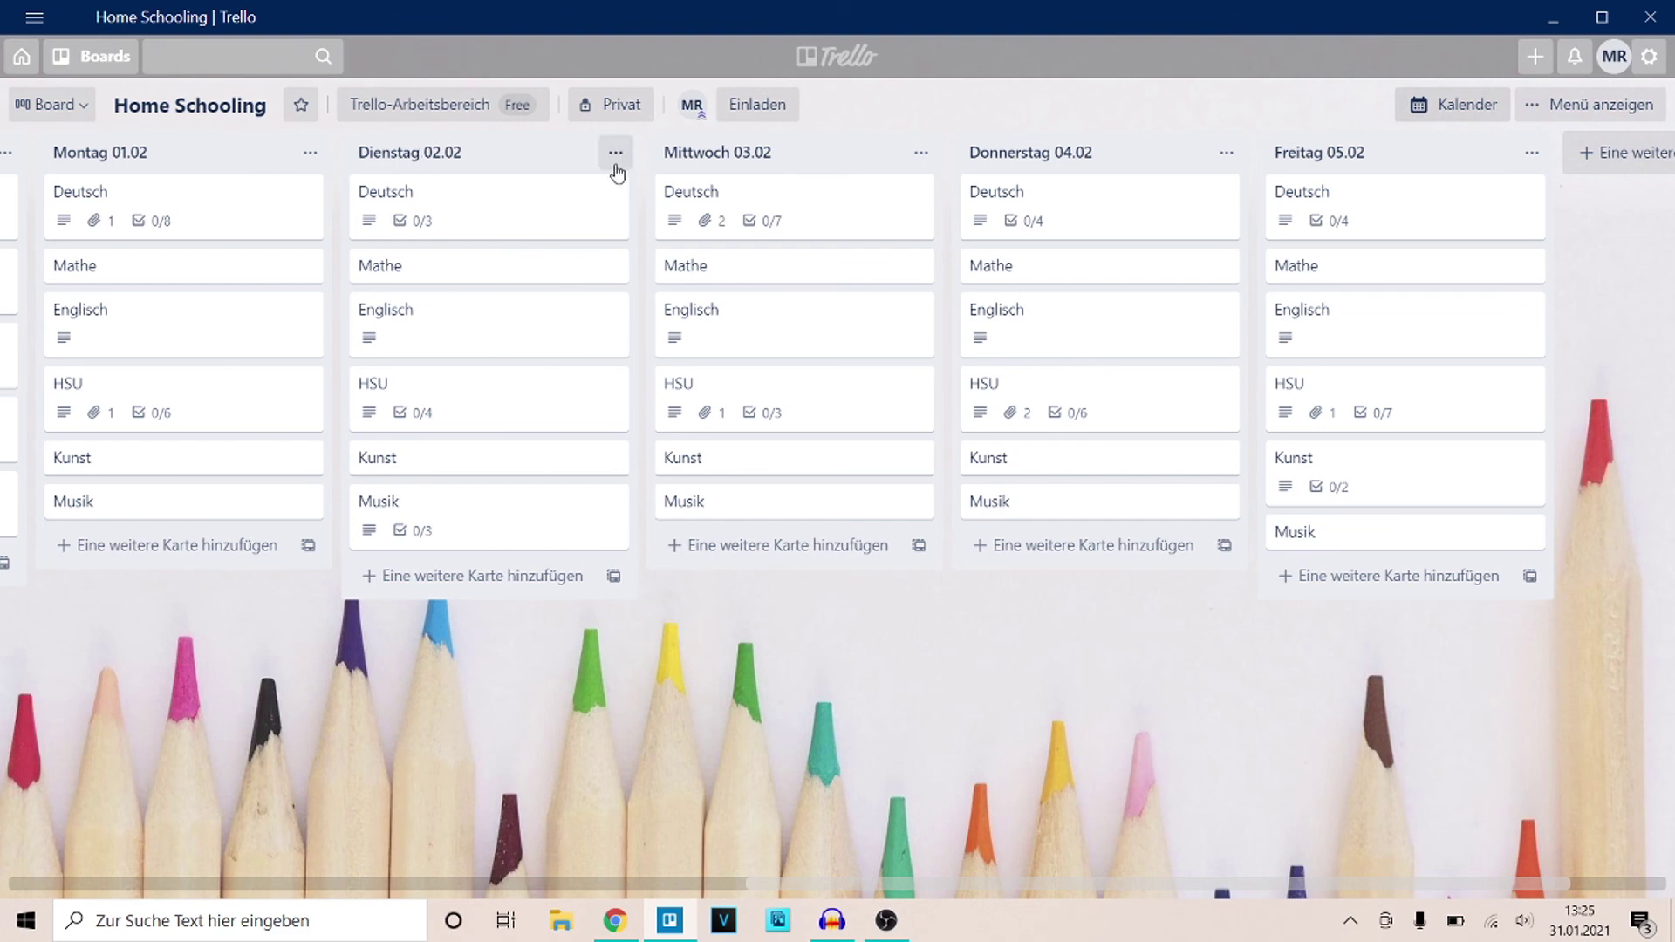
left_click(558, 196)
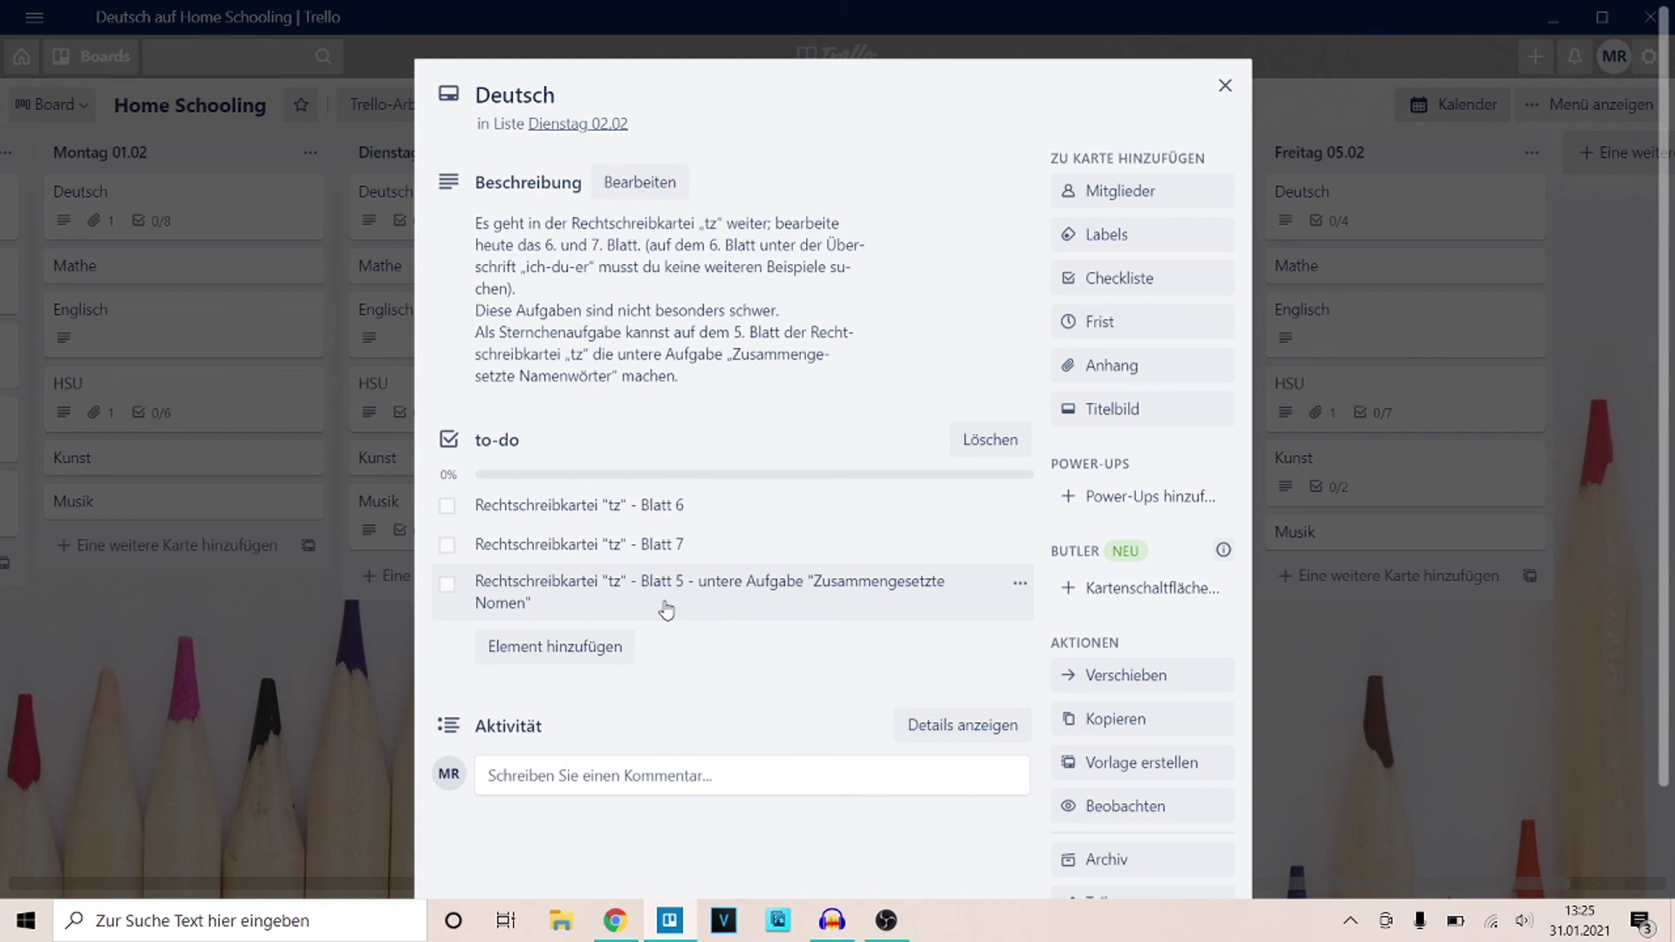
left_click(388, 686)
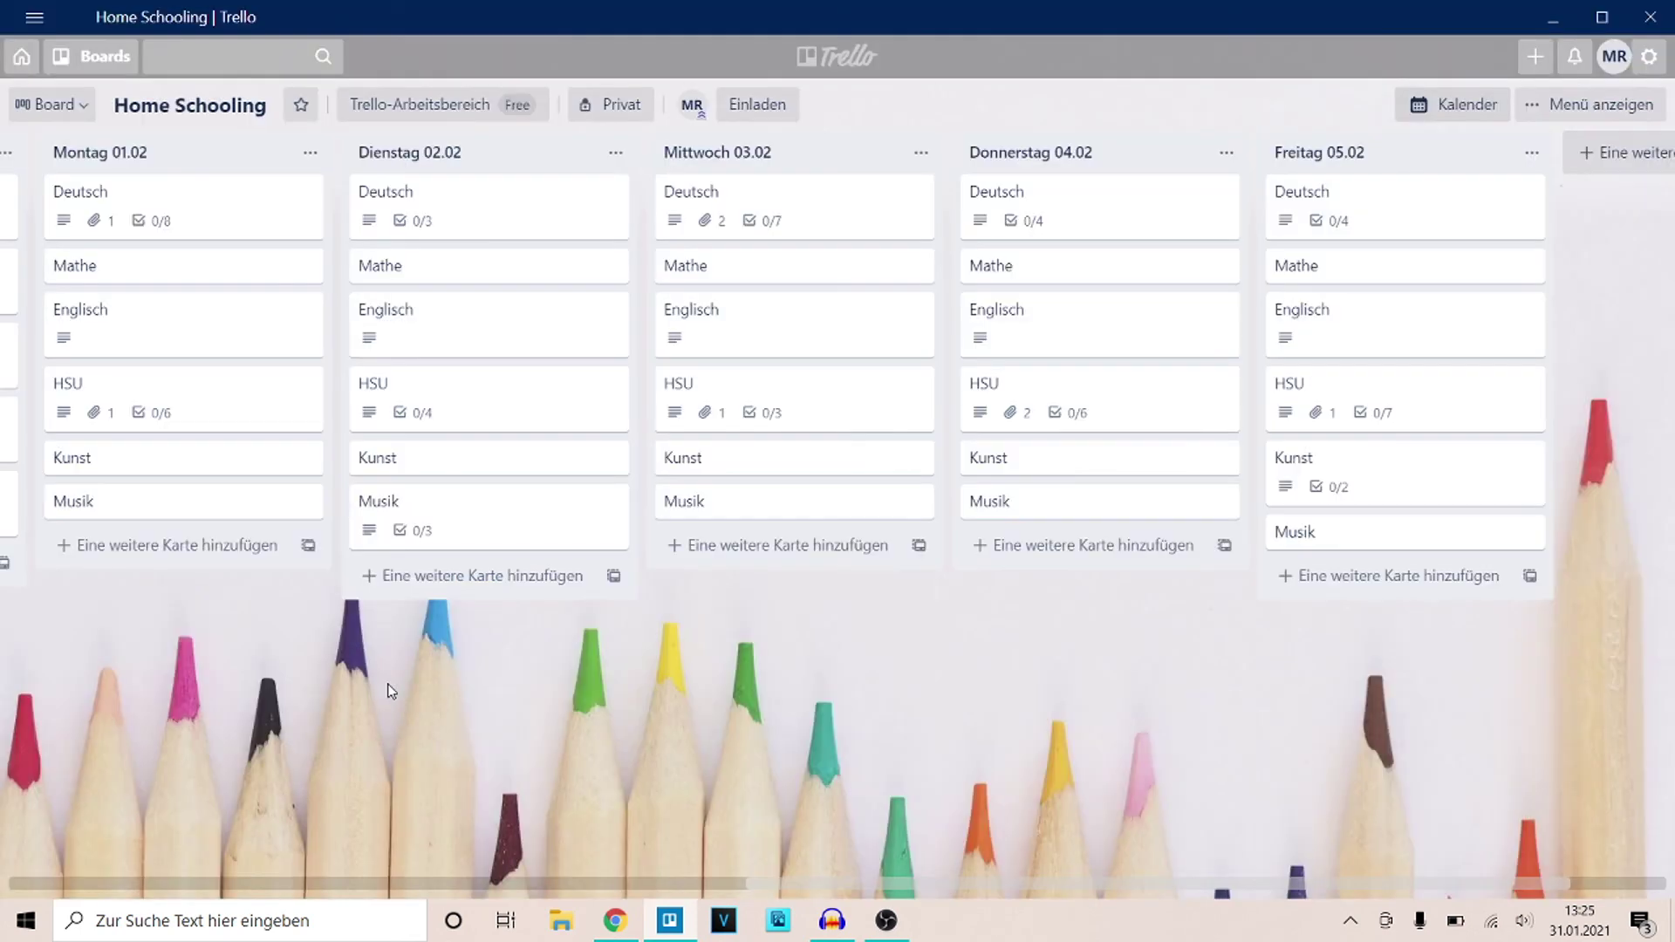
left_click(489, 523)
left_click(344, 686)
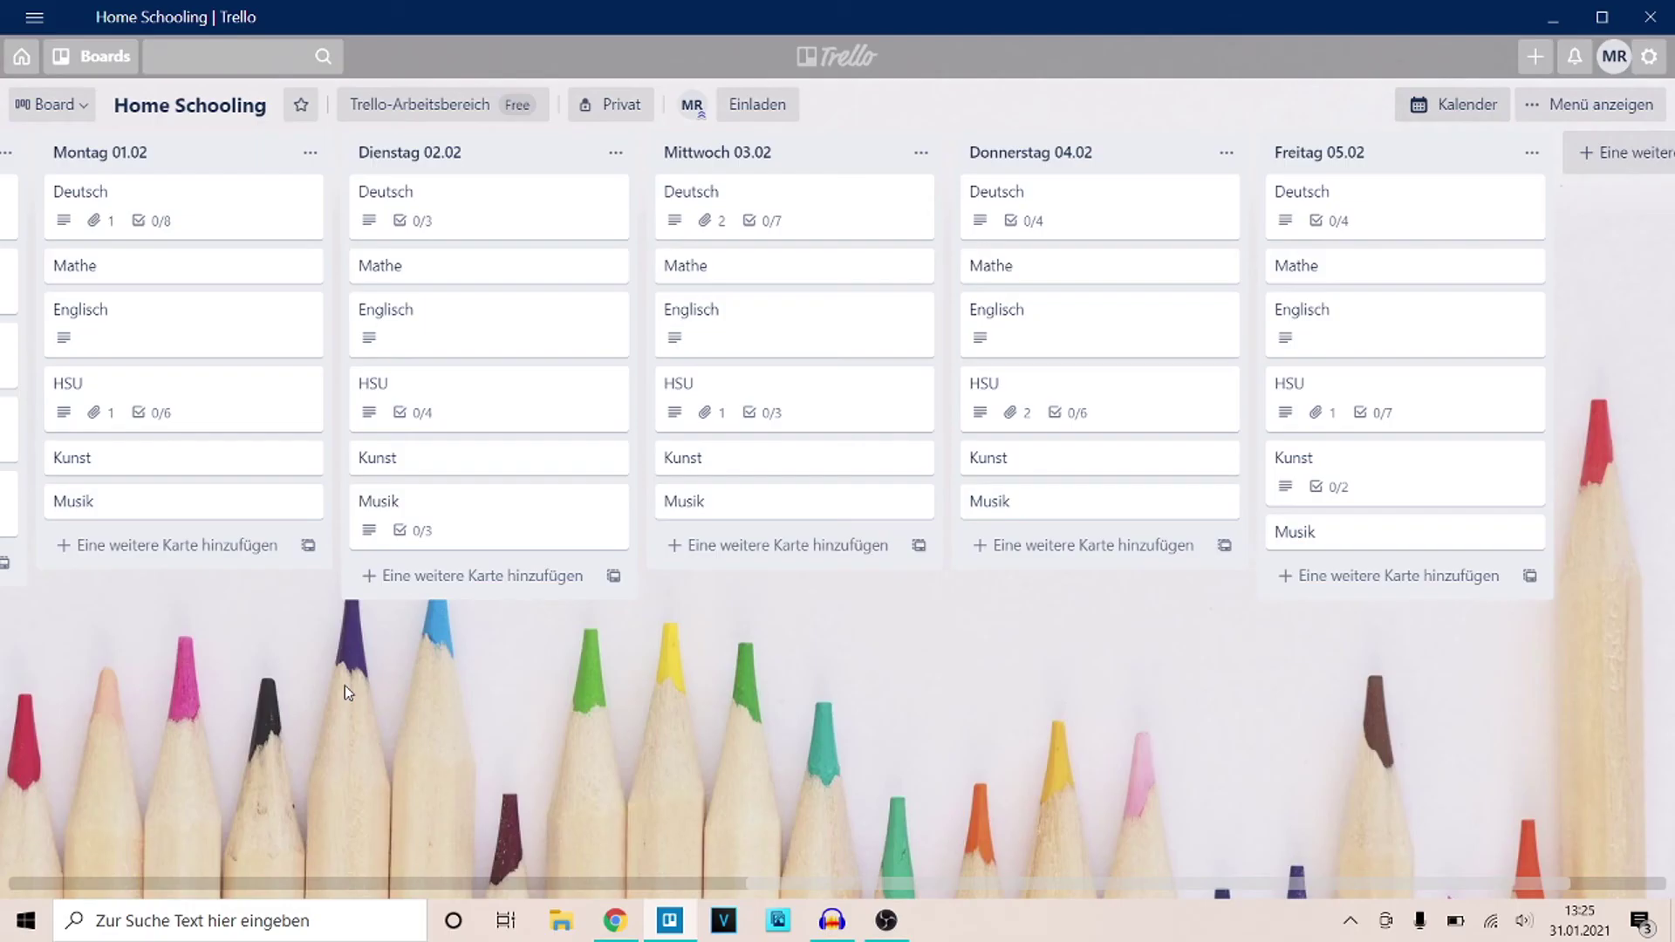